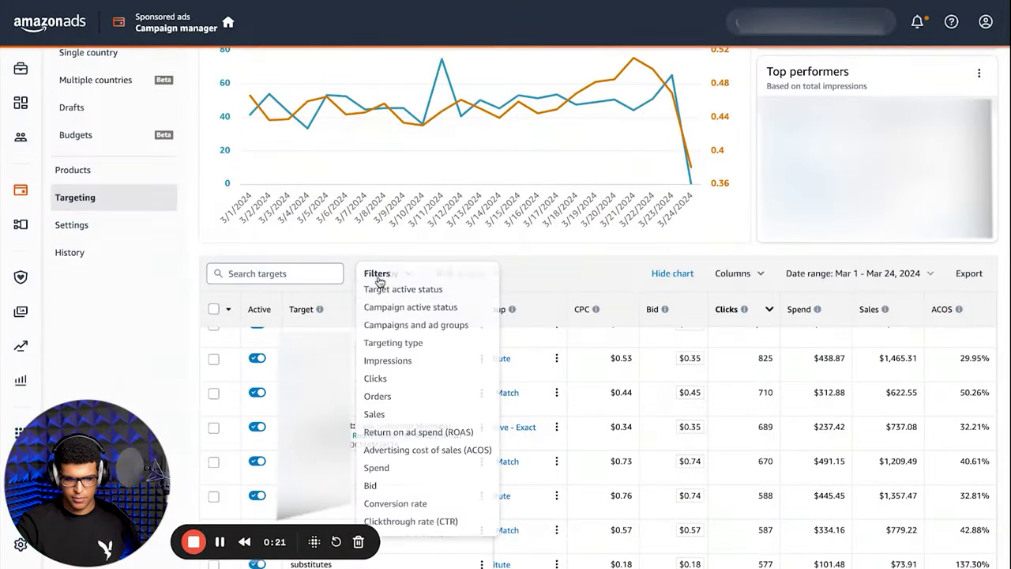
- Filter the targets list to enabled targets in enabled campaigns
{"action": "left_click", "coordinate": [383, 289]}
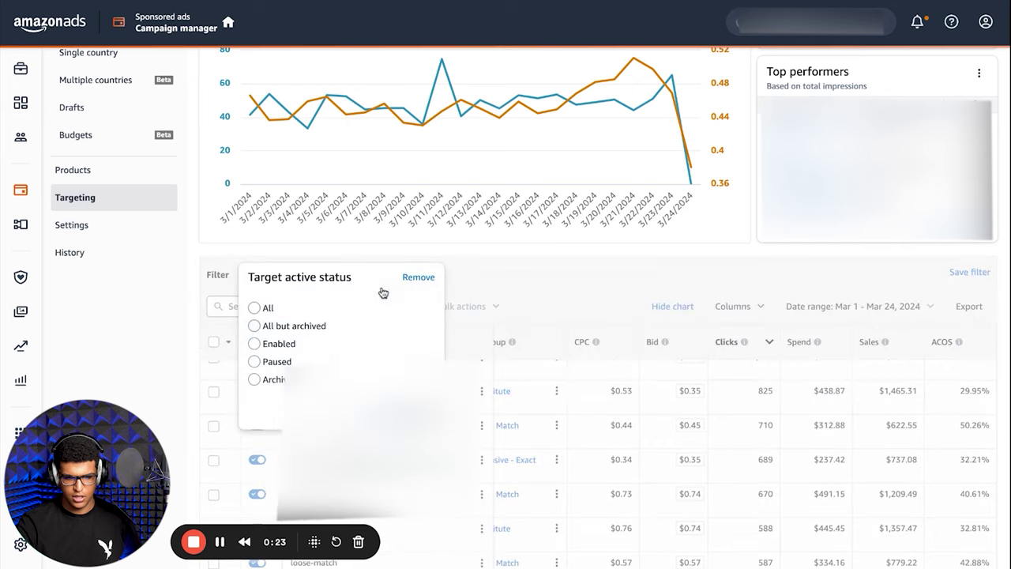
{"action": "left_click", "coordinate": [286, 342]}
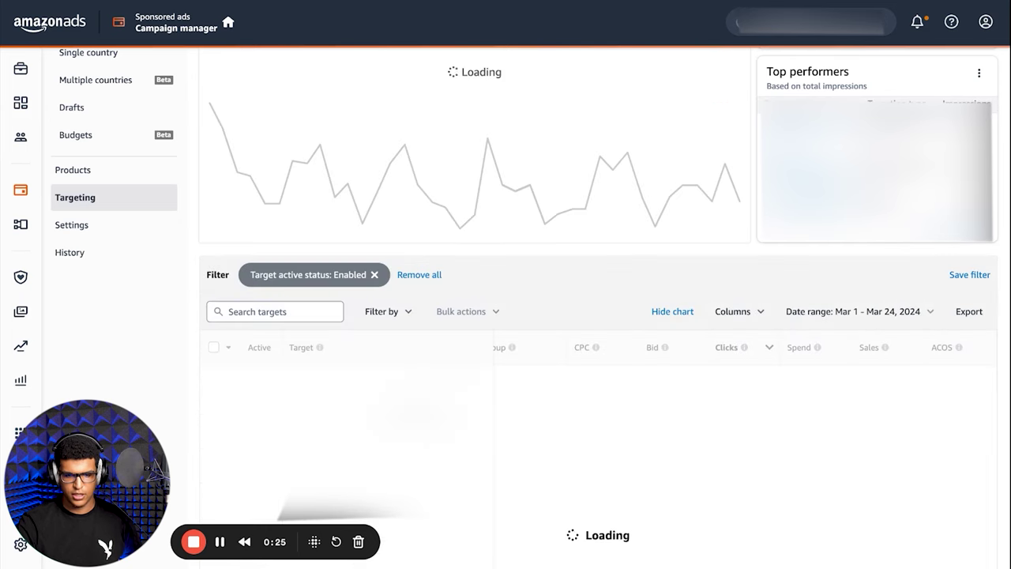
{"action": "mouse_move", "coordinate": [468, 313]}
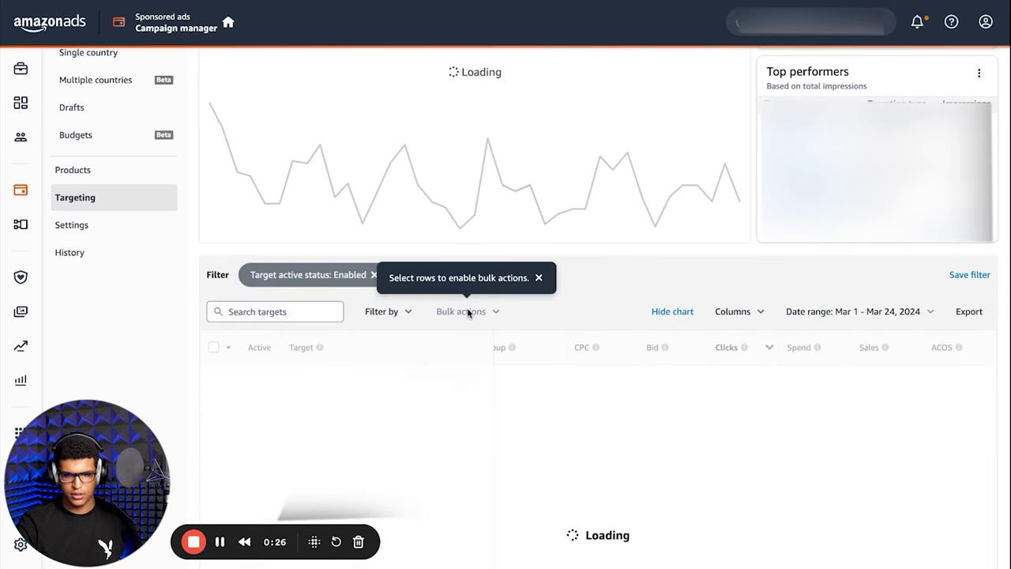
{"action": "left_click", "coordinate": [399, 312]}
{"action": "left_click", "coordinate": [420, 338]}
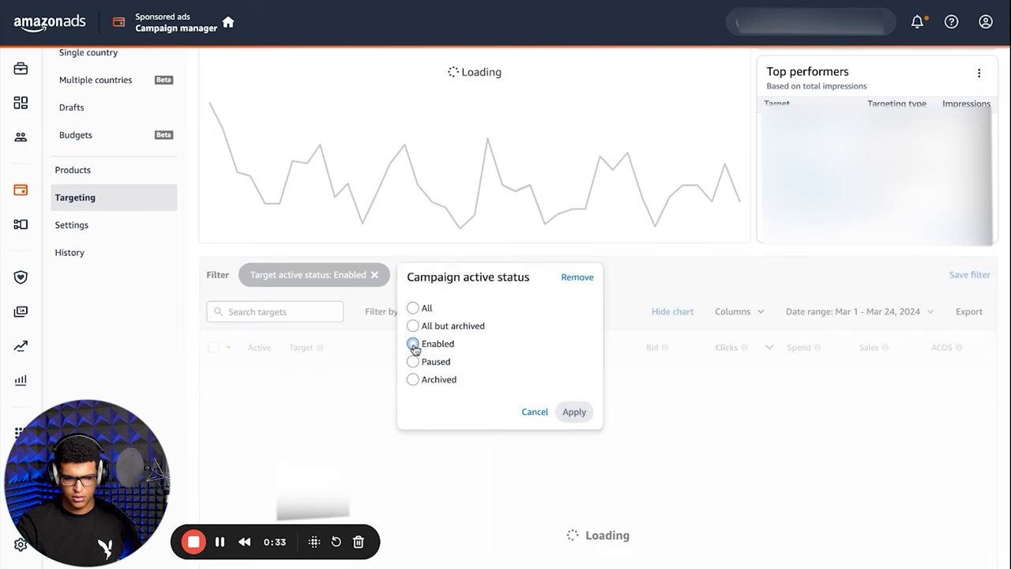
{"action": "left_click", "coordinate": [412, 343]}
{"action": "left_click", "coordinate": [579, 413]}
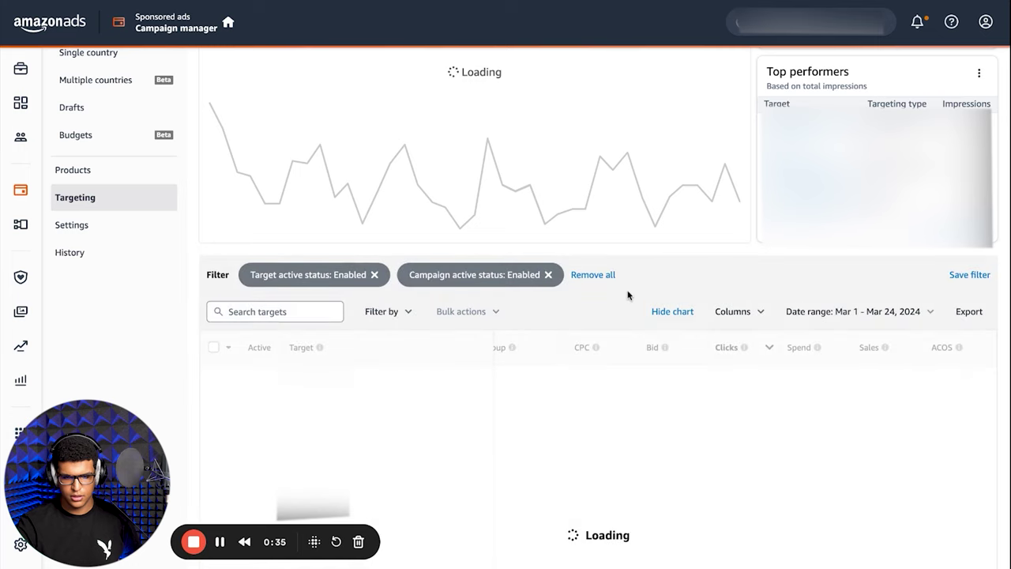
- Add an ACOS greater than 30% filter
{"action": "scroll", "coordinate": [628, 296], "scroll_direction": "up", "scroll_amount": 2}
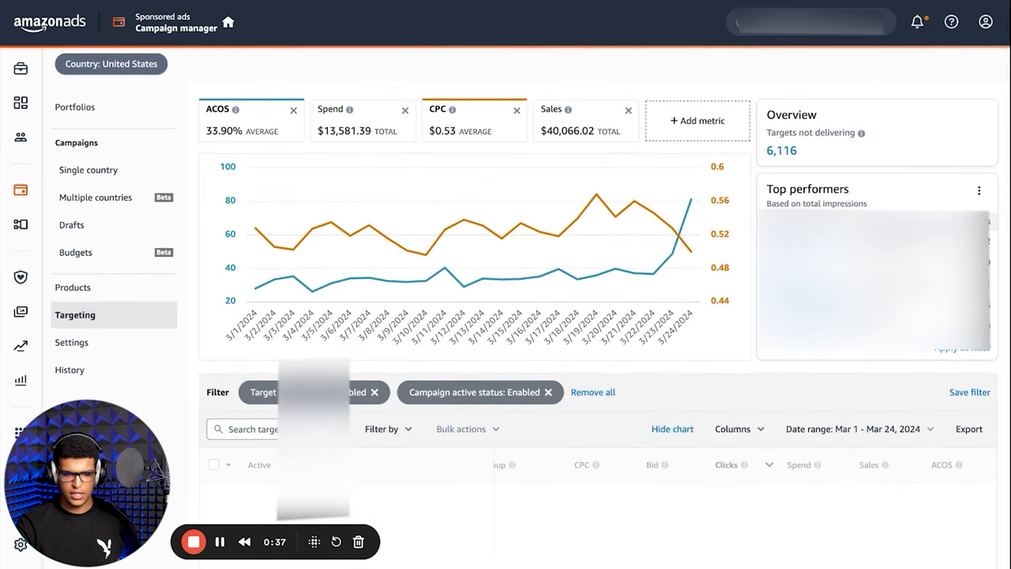
{"action": "scroll", "coordinate": [585, 288], "scroll_direction": "down", "scroll_amount": 1}
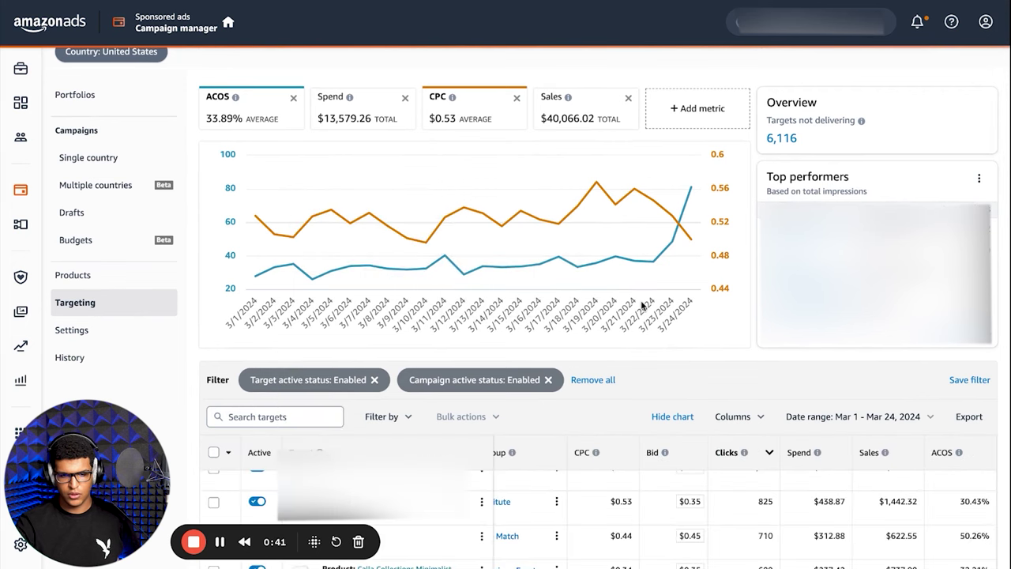
{"action": "scroll", "coordinate": [418, 229], "scroll_direction": "down", "scroll_amount": 1}
{"action": "scroll", "coordinate": [446, 289], "scroll_direction": "down", "scroll_amount": 3}
{"action": "left_click", "coordinate": [391, 299]}
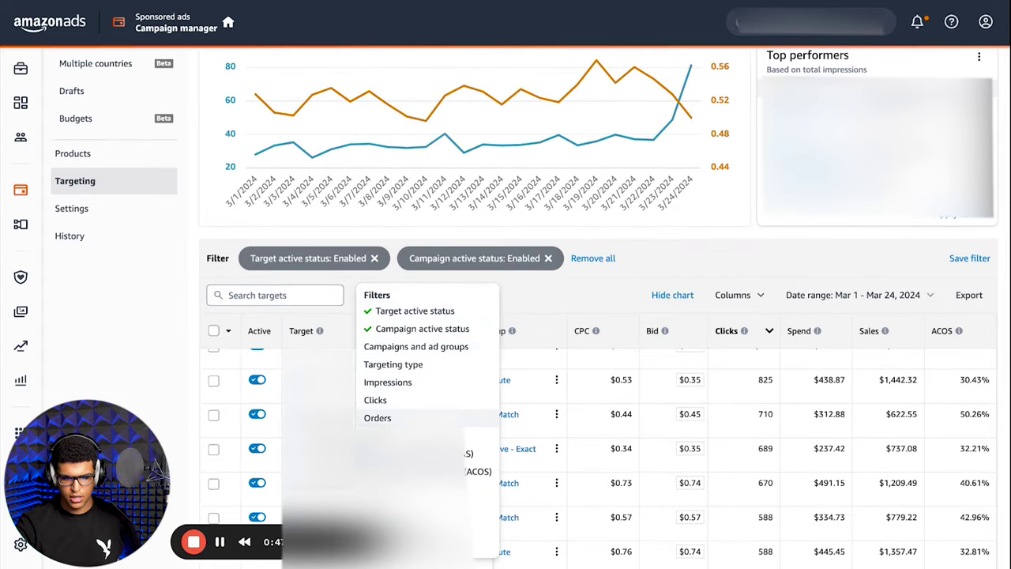
{"action": "left_click", "coordinate": [452, 472]}
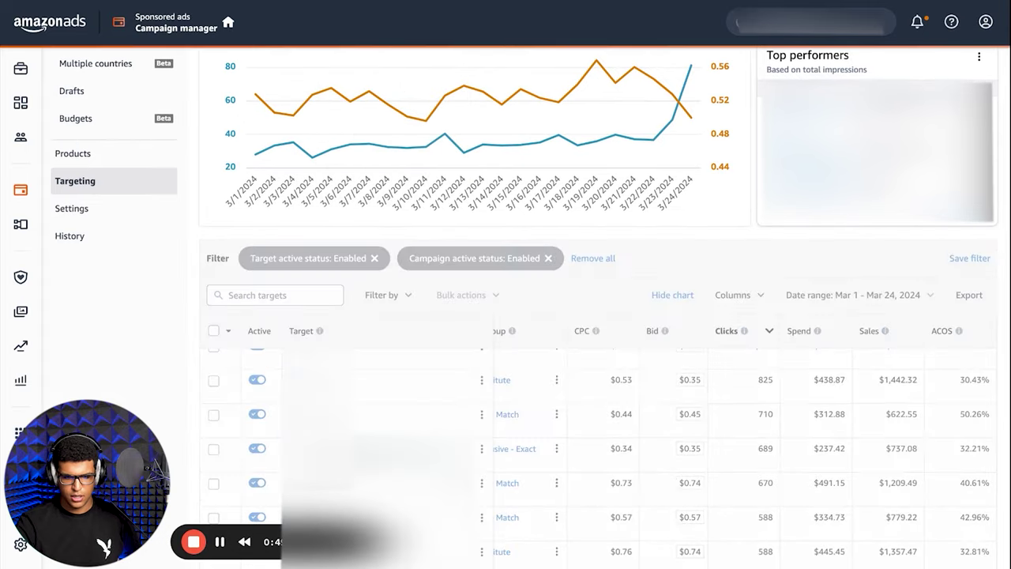
{"action": "left_click", "coordinate": [611, 297]}
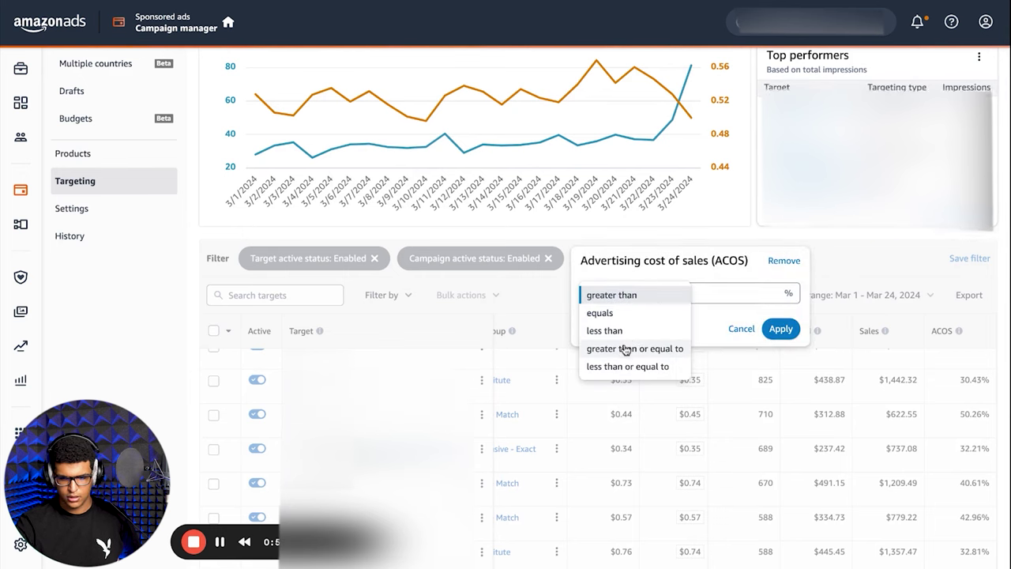
{"action": "left_click", "coordinate": [733, 296]}
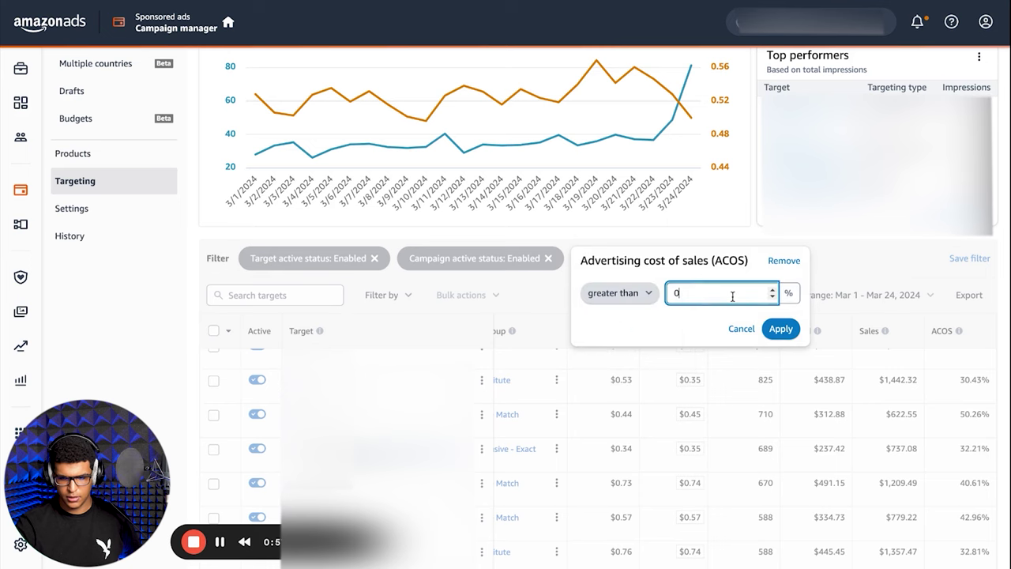
{"action": "type", "text": "30"}
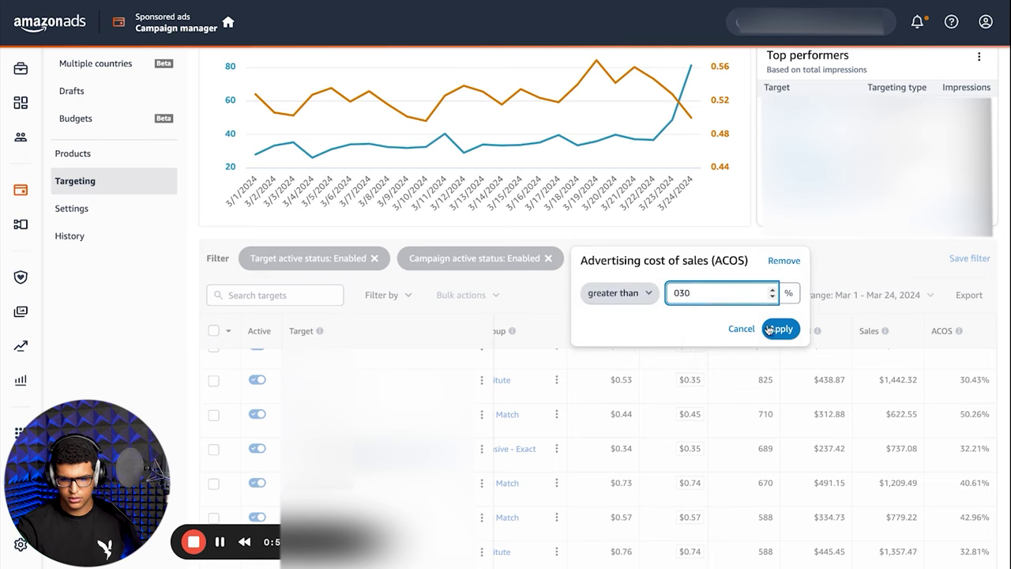
{"action": "left_click", "coordinate": [781, 327]}
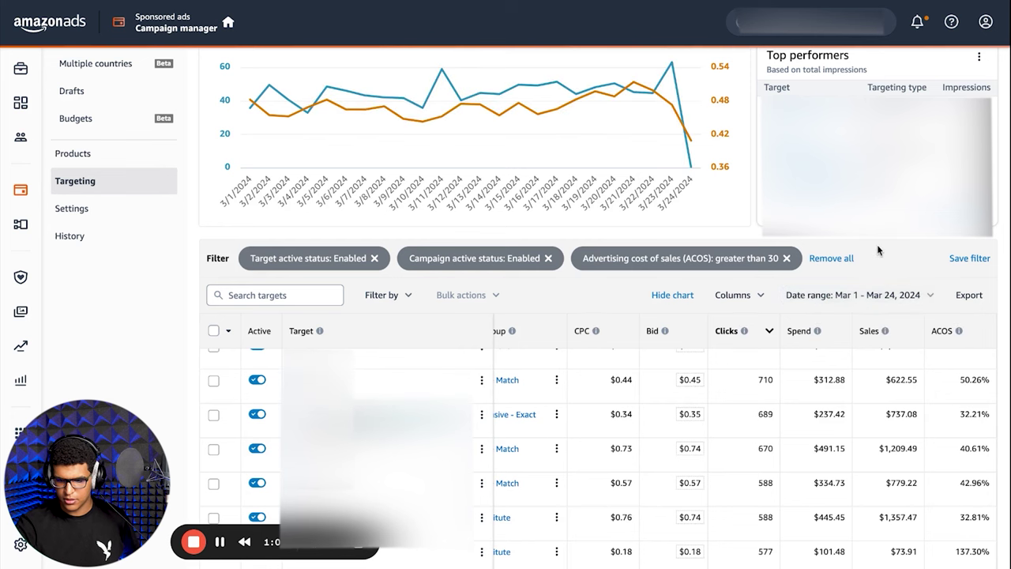
- Change the ACOS filter threshold from 30 to 80 and reapply it
{"action": "scroll", "coordinate": [877, 244], "scroll_direction": "down", "scroll_amount": 2}
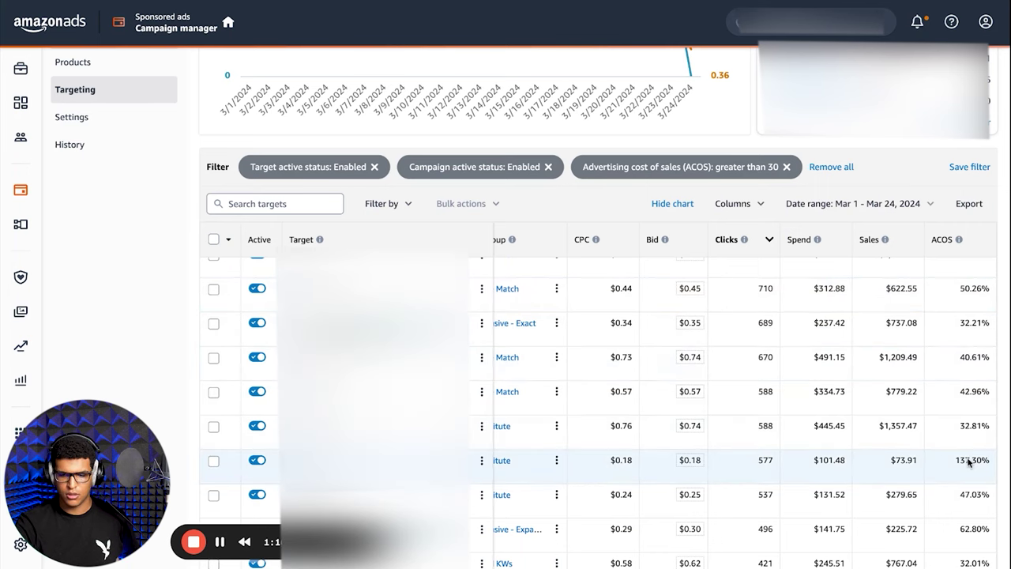
{"action": "scroll", "coordinate": [970, 463], "scroll_direction": "down", "scroll_amount": 1}
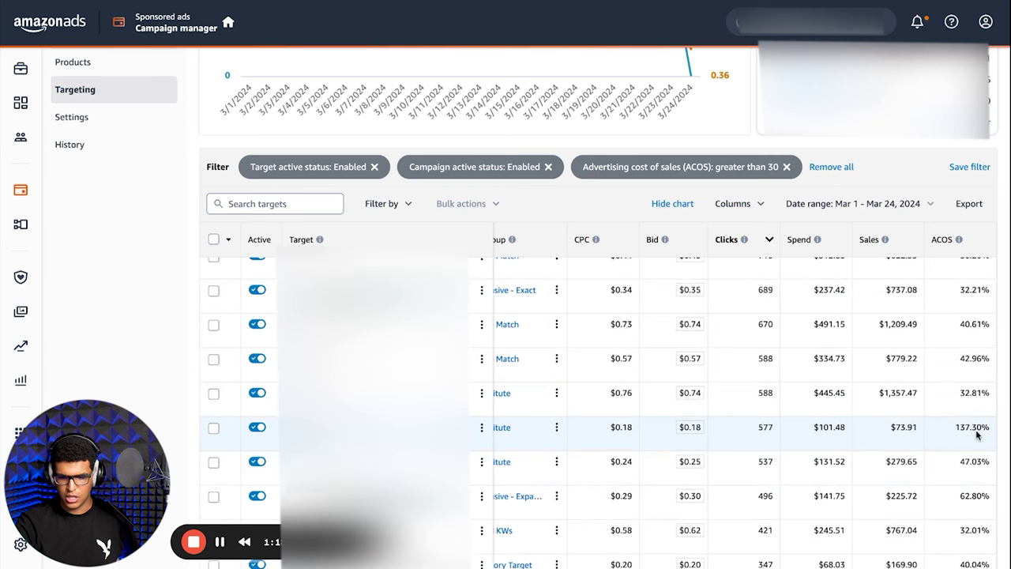
{"action": "scroll", "coordinate": [976, 504], "scroll_direction": "down", "scroll_amount": 5}
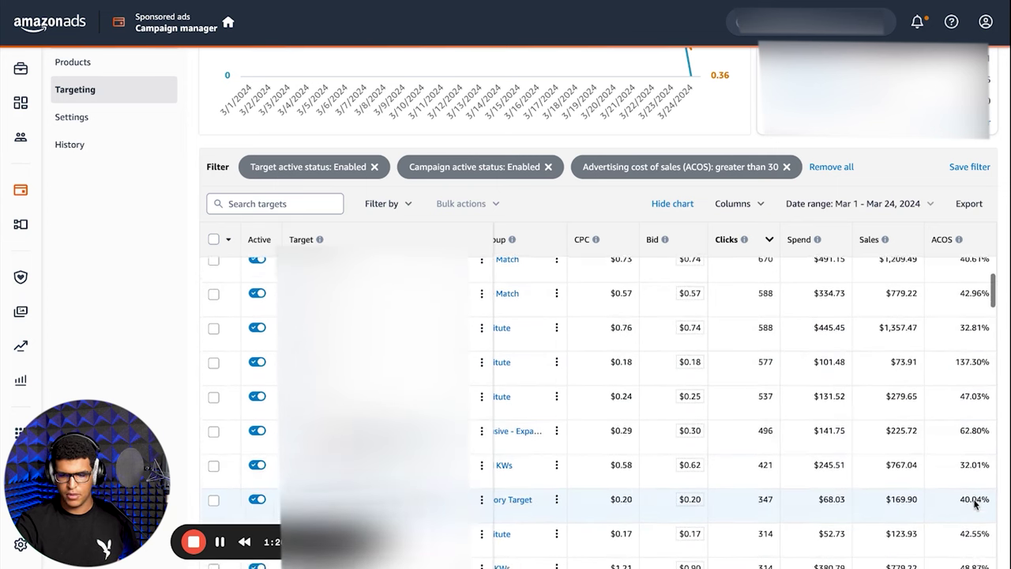
{"action": "scroll", "coordinate": [976, 504], "scroll_direction": "down", "scroll_amount": 3}
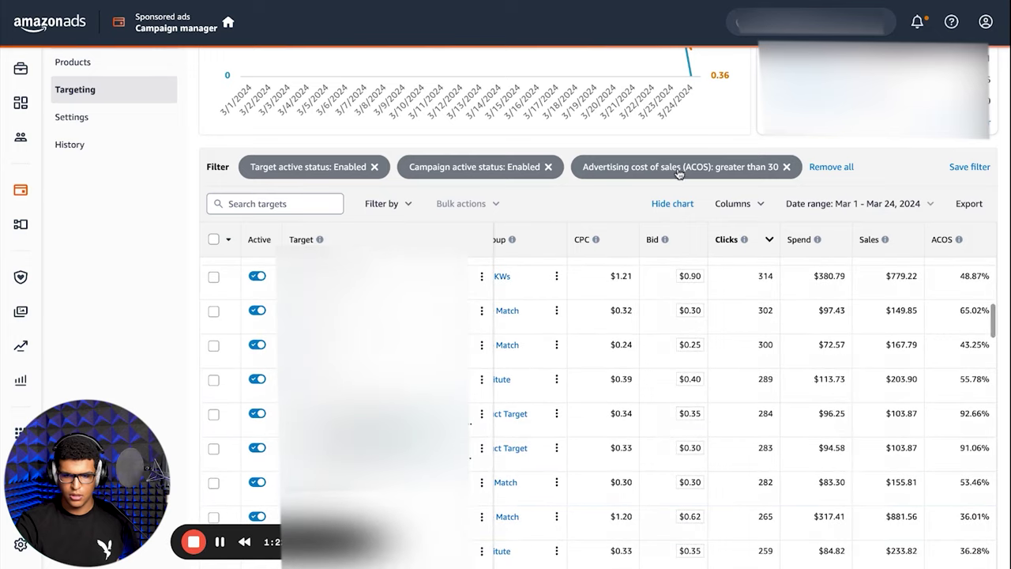
{"action": "left_click", "coordinate": [678, 169]}
{"action": "left_click", "coordinate": [697, 204]}
{"action": "double_click", "coordinate": [680, 202]}
{"action": "type", "text": "080"}
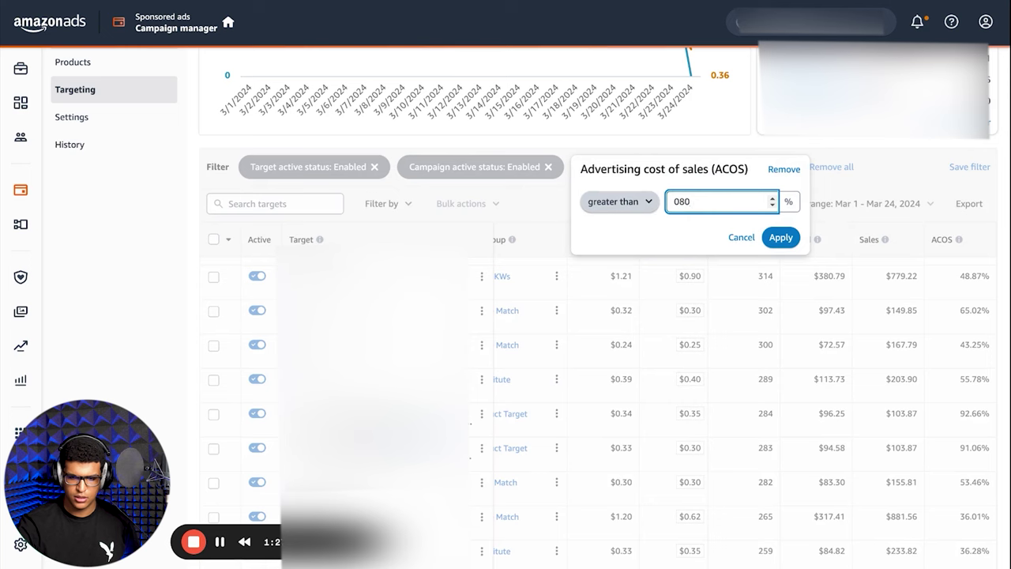
{"action": "left_click", "coordinate": [782, 238]}
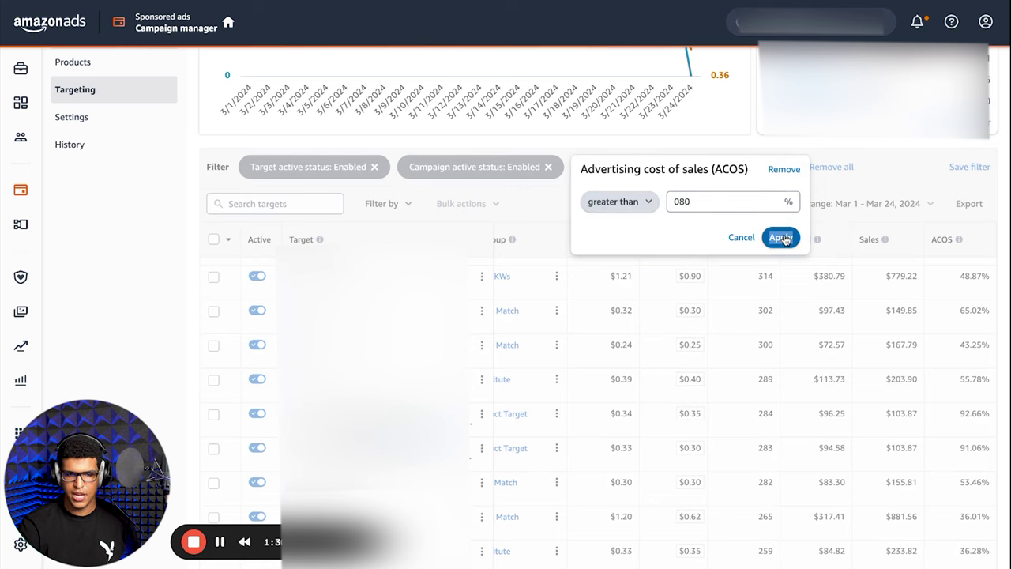
{"action": "left_click", "coordinate": [781, 237]}
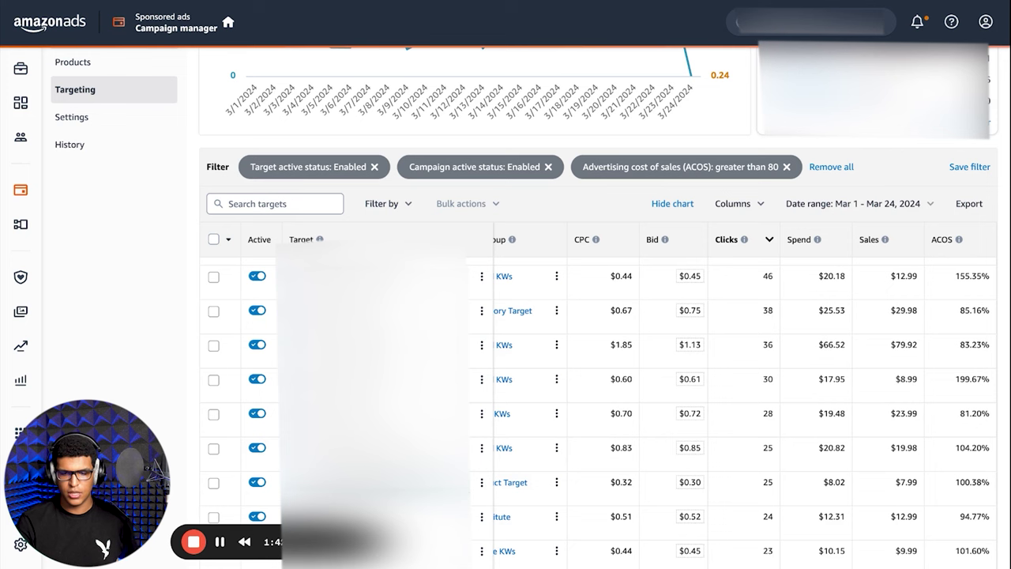
- Select all 28 targets with ACOS above 80%
{"action": "scroll", "coordinate": [670, 203], "scroll_direction": "down", "scroll_amount": 1}
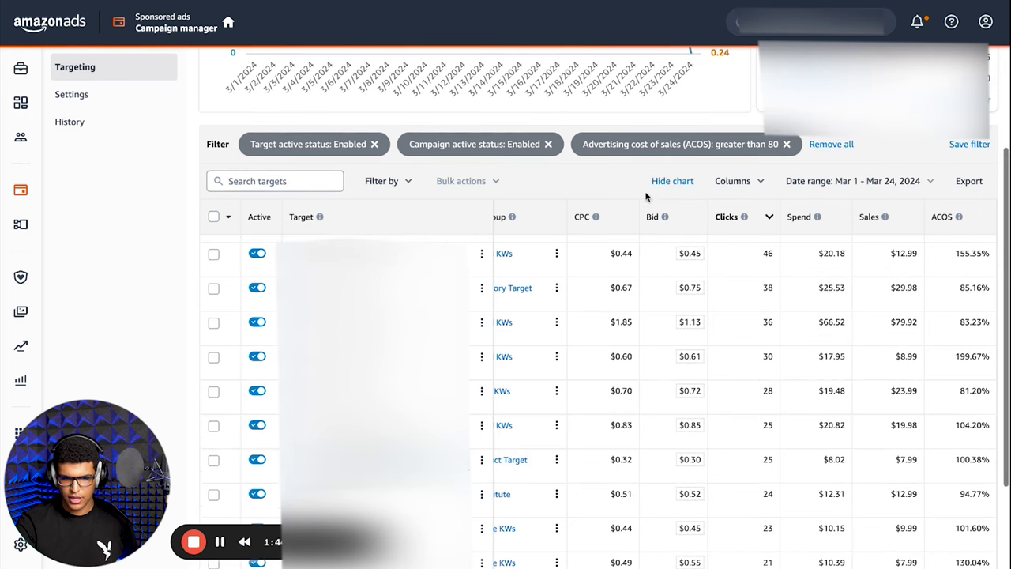
{"action": "left_click", "coordinate": [213, 217]}
{"action": "scroll", "coordinate": [332, 213], "scroll_direction": "up", "scroll_amount": 3}
{"action": "scroll", "coordinate": [442, 237], "scroll_direction": "down", "scroll_amount": 3}
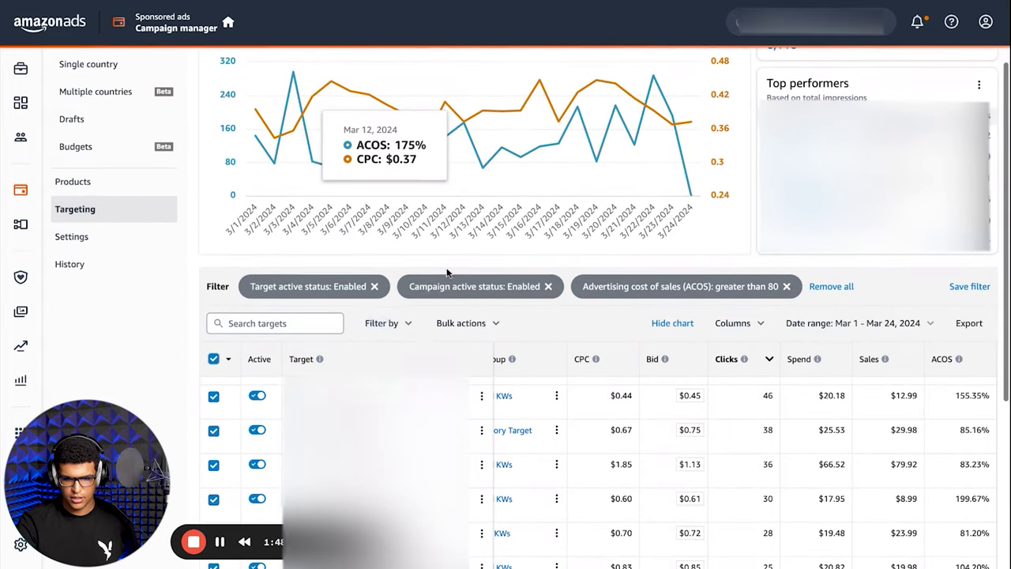
{"action": "scroll", "coordinate": [464, 341], "scroll_direction": "down", "scroll_amount": 3}
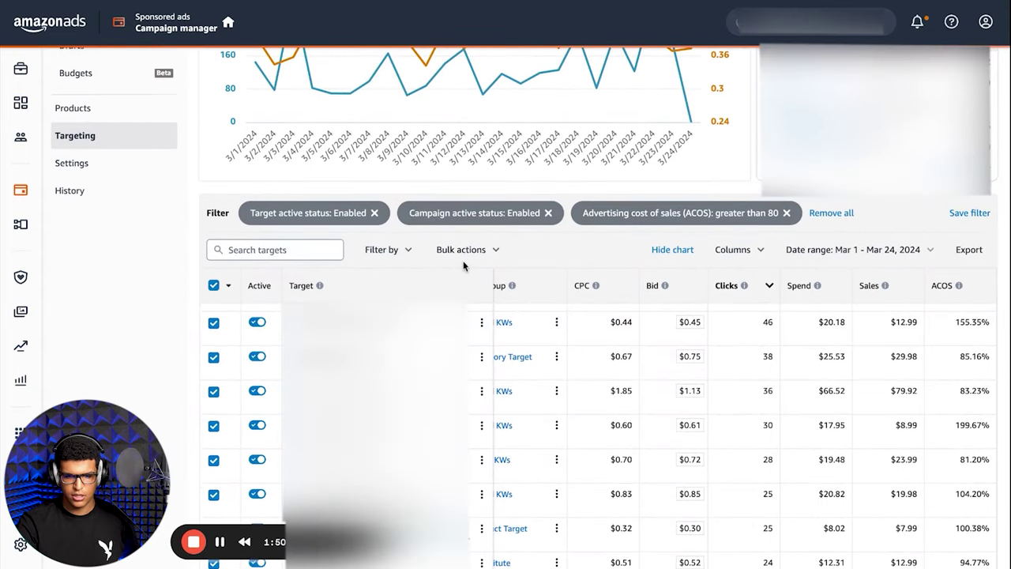
- Start a Decrease bid by (%) adjustment, enter a percentage, then close it without saving
{"action": "left_click", "coordinate": [460, 259]}
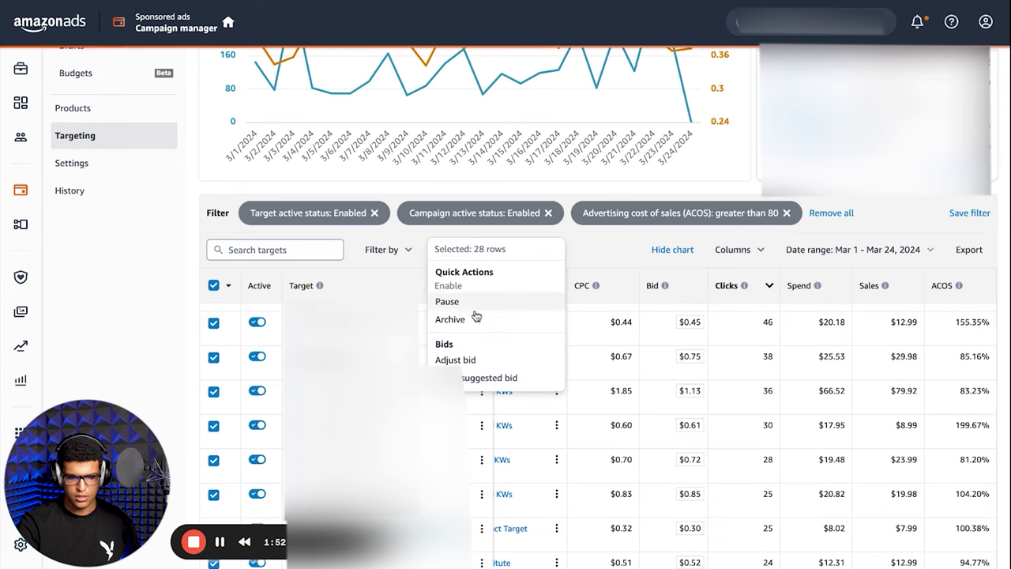
{"action": "left_click", "coordinate": [483, 362]}
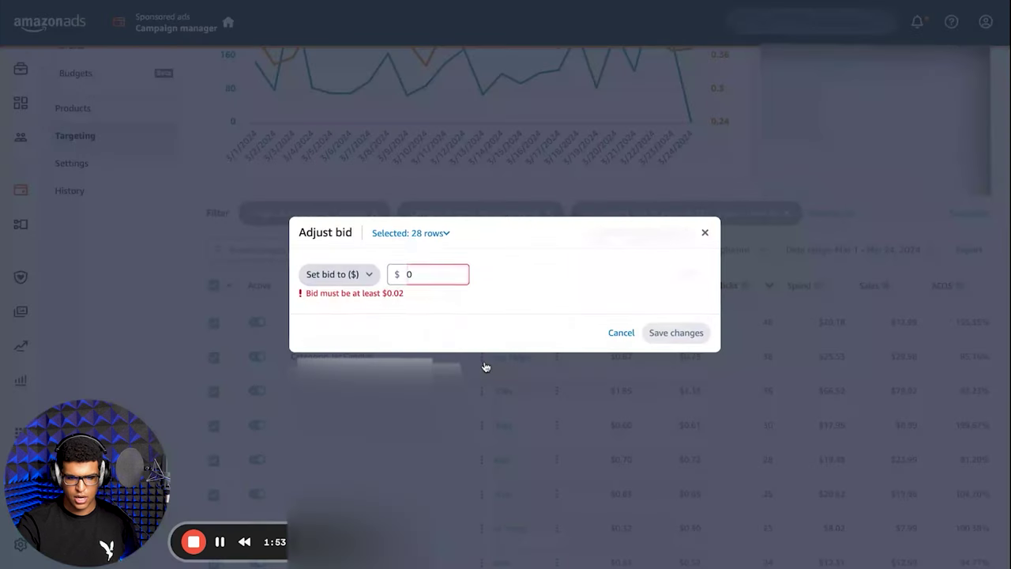
{"action": "left_click", "coordinate": [338, 274]}
{"action": "left_click", "coordinate": [352, 331]}
{"action": "left_click", "coordinate": [430, 282]}
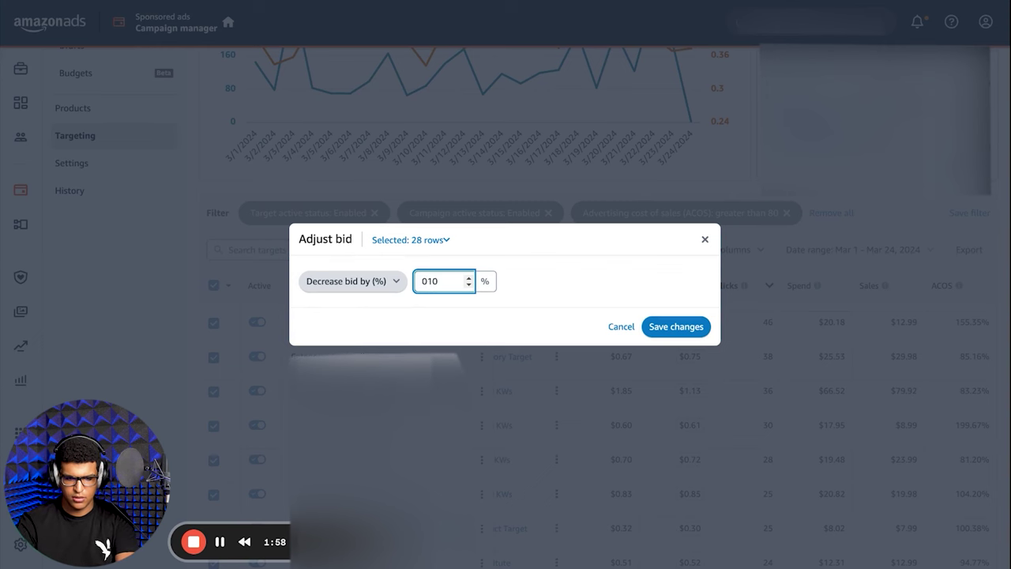
{"action": "type", "text": "10"}
{"action": "key", "text": "BackSpace"}
{"action": "key", "text": "BackSpace"}
{"action": "type", "text": "7"}
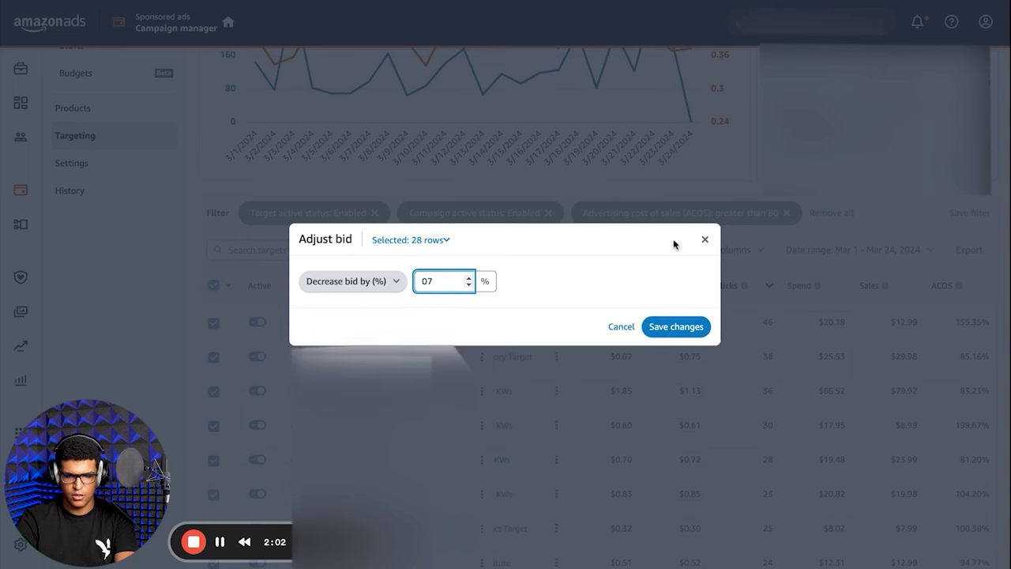
{"action": "left_click", "coordinate": [706, 242]}
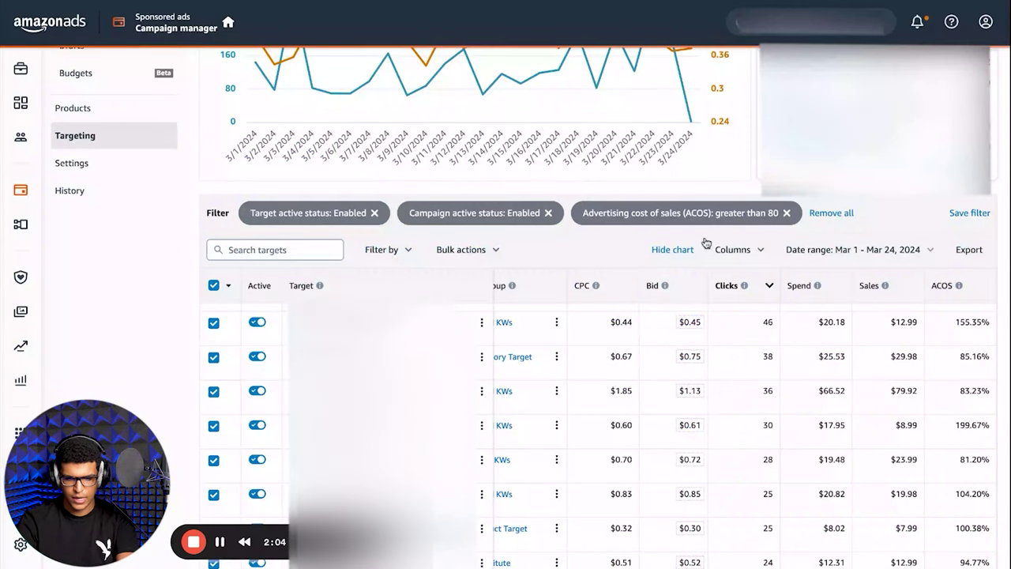
{"action": "left_click", "coordinate": [705, 214]}
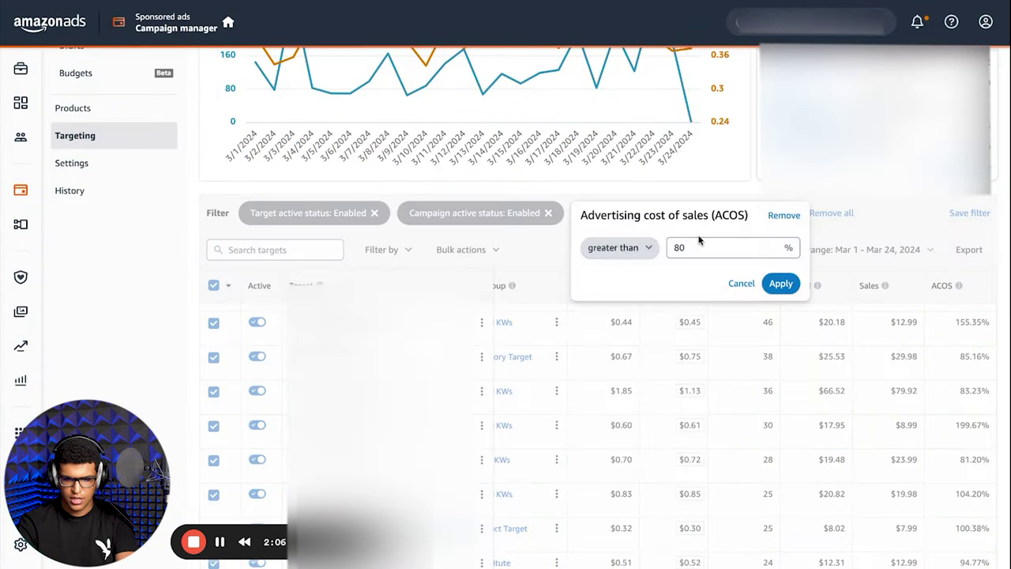
{"action": "left_click", "coordinate": [692, 251]}
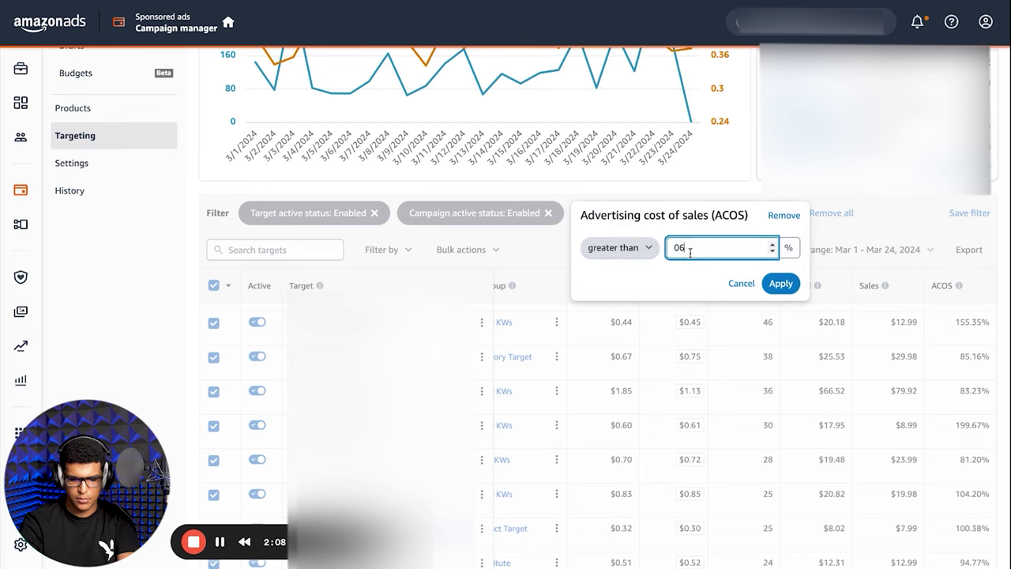
{"action": "left_click", "coordinate": [781, 283]}
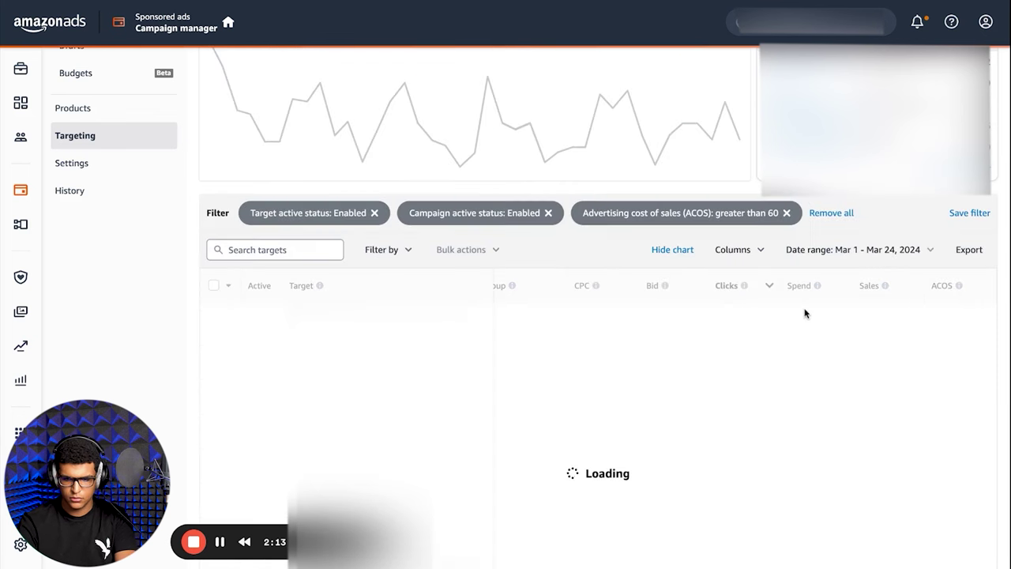
{"action": "left_click", "coordinate": [213, 285]}
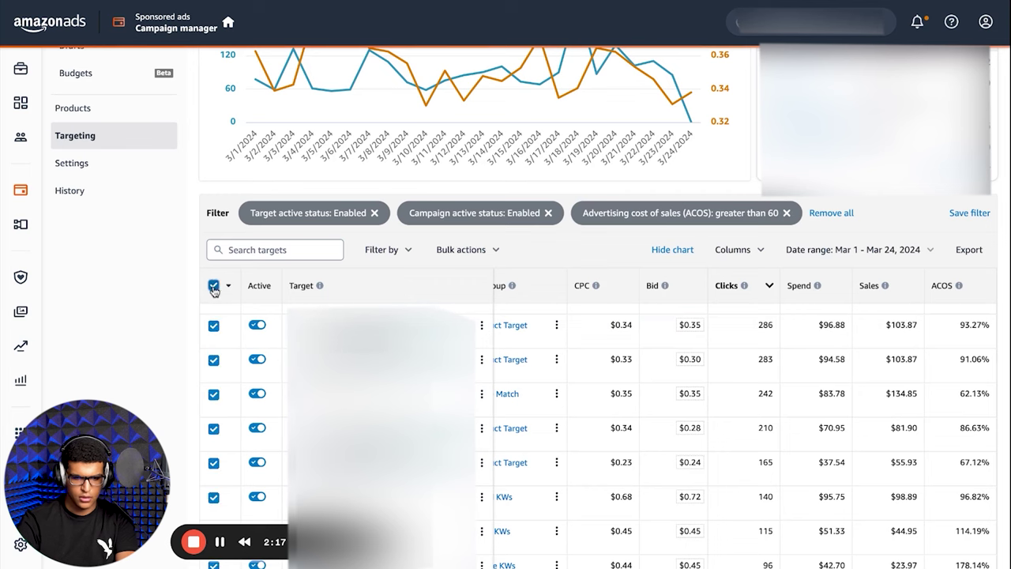
{"action": "left_click", "coordinate": [442, 256]}
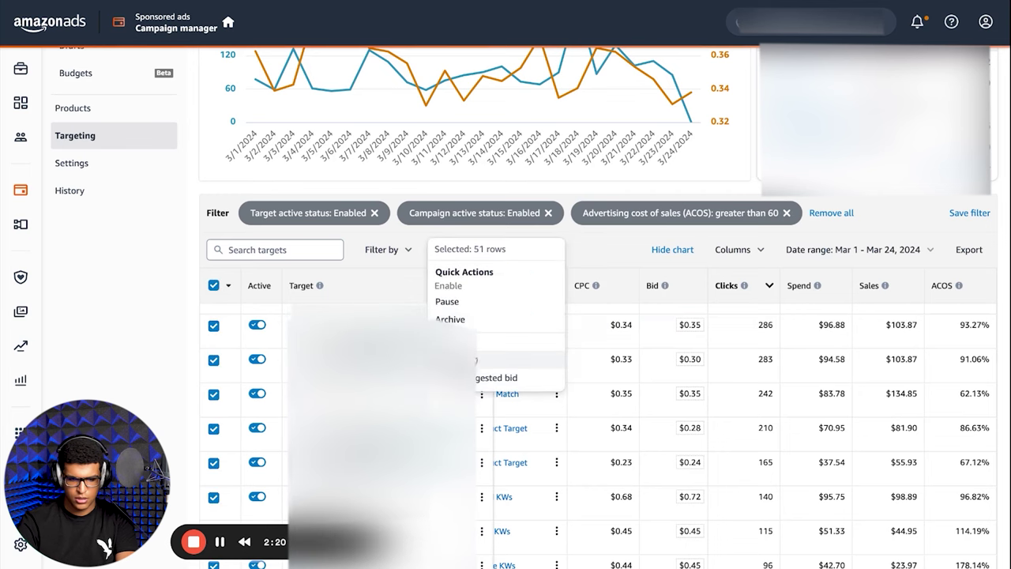
{"action": "left_click", "coordinate": [476, 363]}
{"action": "left_click", "coordinate": [330, 275]}
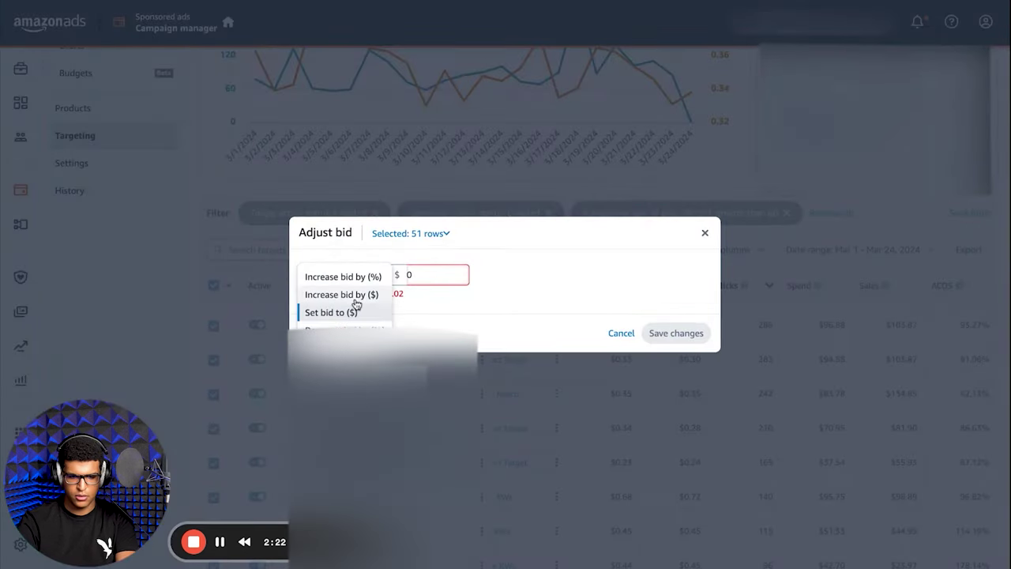
{"action": "left_click", "coordinate": [345, 330]}
{"action": "left_click", "coordinate": [427, 281]}
{"action": "type", "text": "10"}
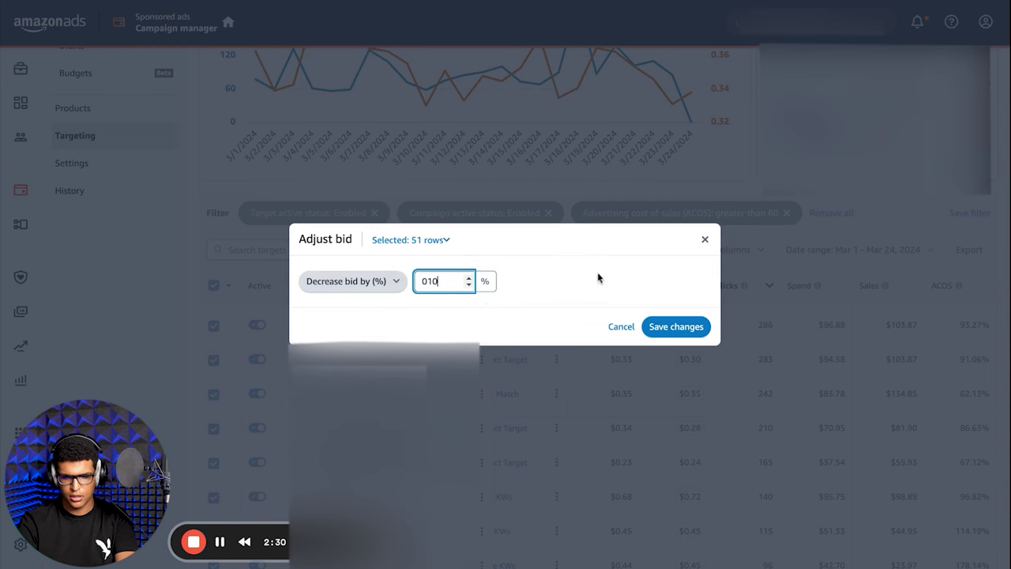
{"action": "left_click", "coordinate": [705, 239]}
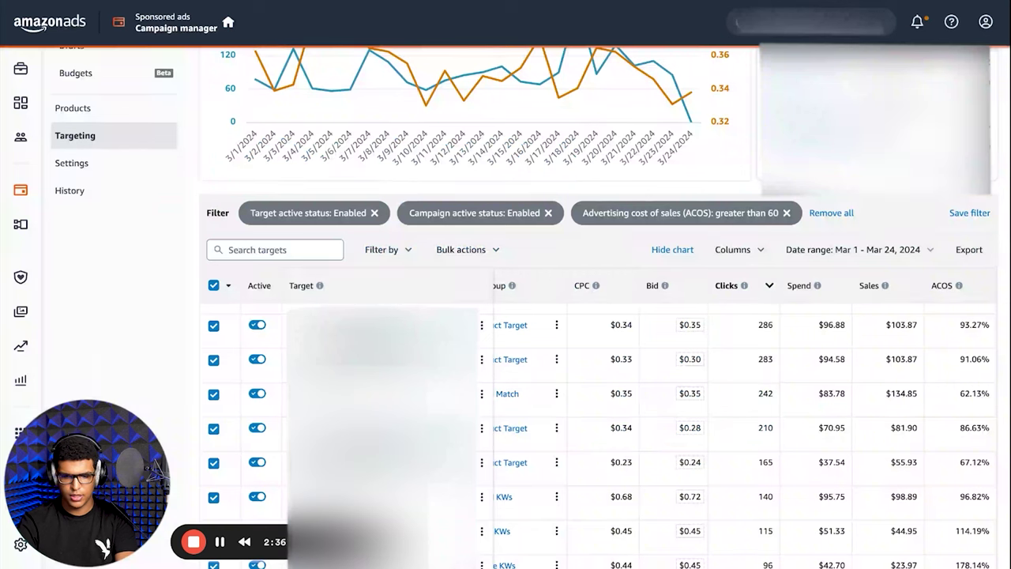
- Change the ACOS filter to greater than 40%
{"action": "left_click", "coordinate": [774, 220]}
{"action": "left_click", "coordinate": [696, 247]}
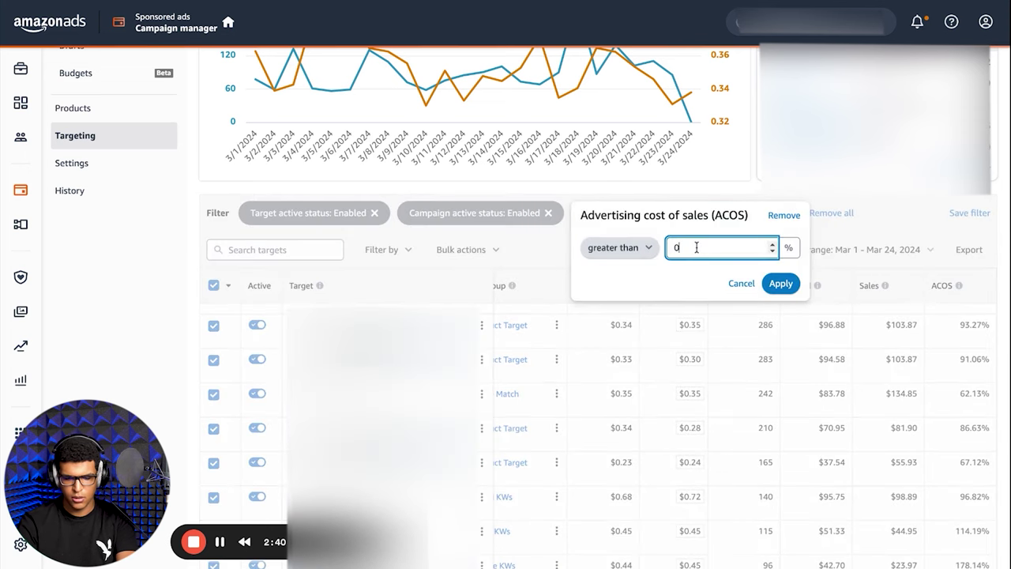
{"action": "left_click", "coordinate": [780, 283]}
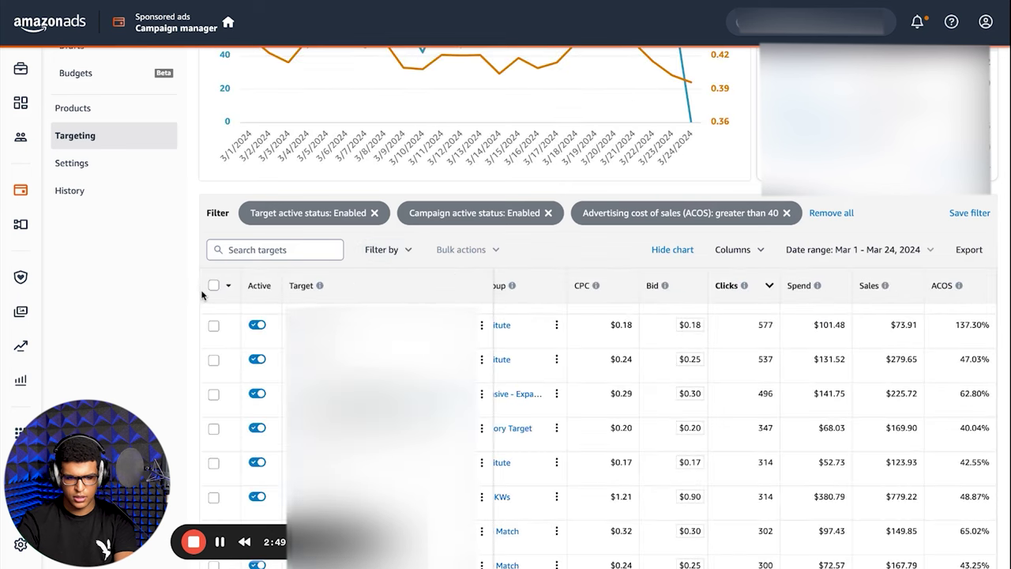
- Select all 100 targets, choose Decrease bid by (%), then close the adjustment unsaved
{"action": "left_click", "coordinate": [212, 288]}
{"action": "left_click", "coordinate": [455, 249]}
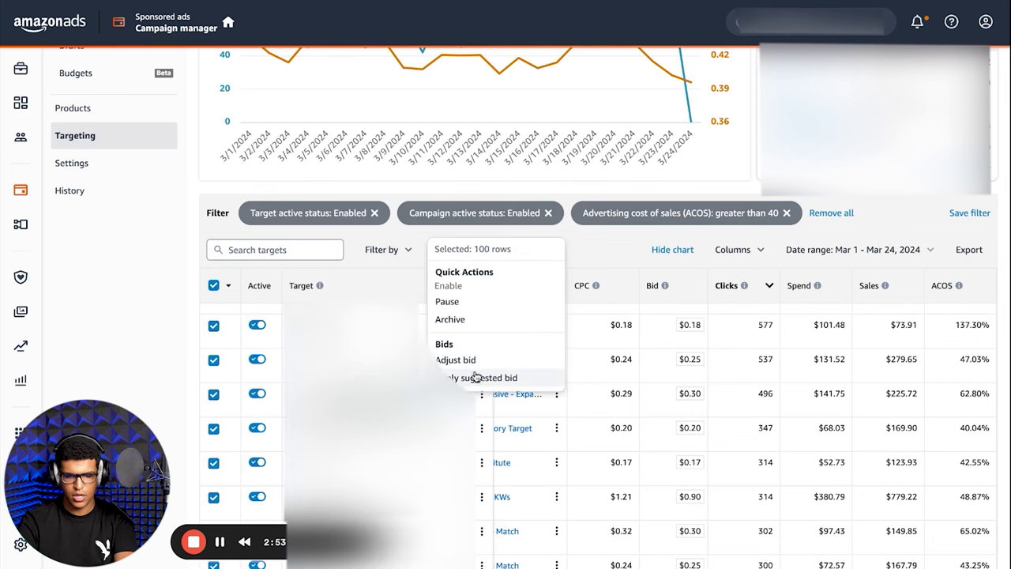
{"action": "left_click", "coordinate": [476, 368]}
{"action": "left_click", "coordinate": [431, 275]}
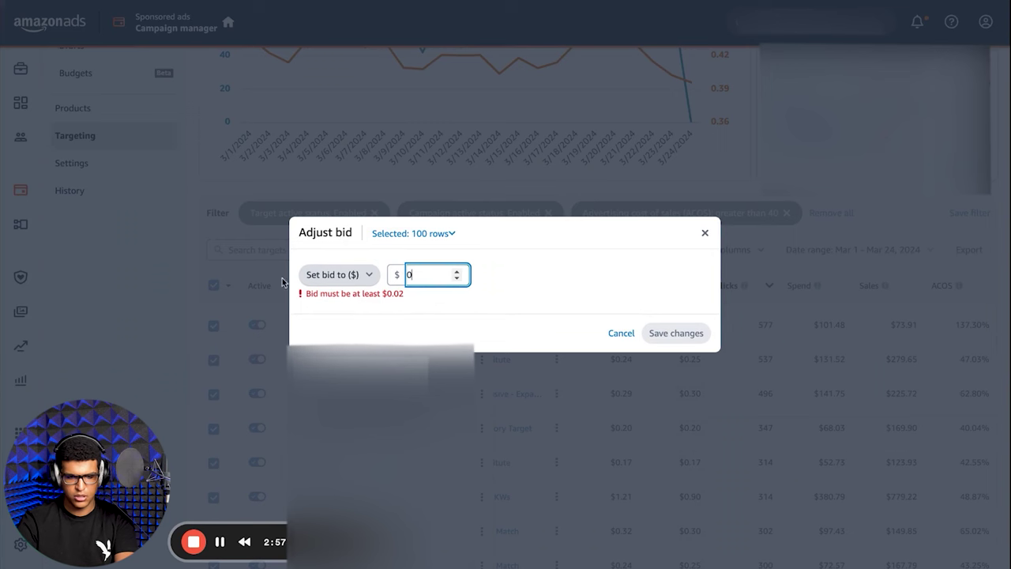
{"action": "double_click", "coordinate": [327, 278]}
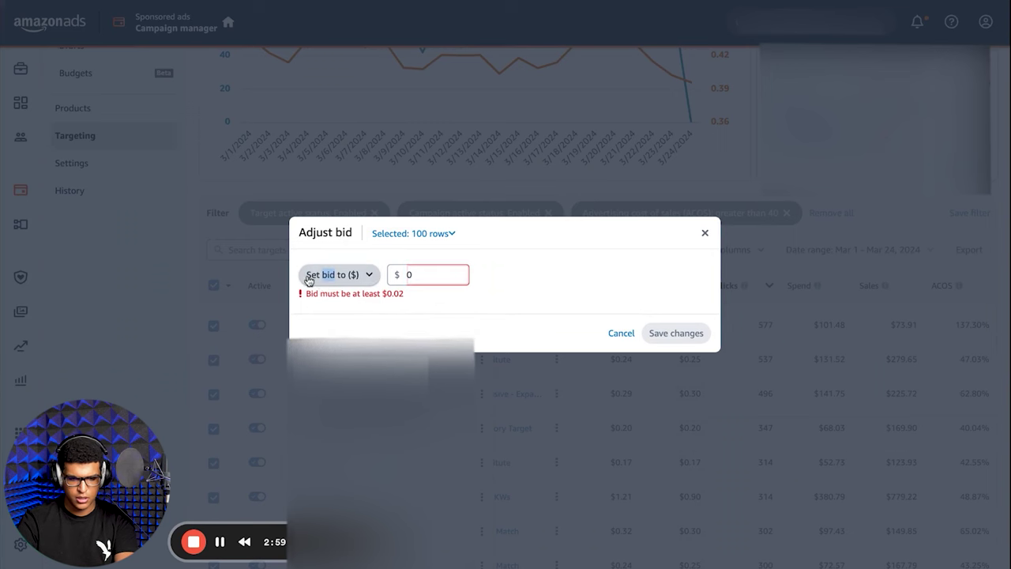
{"action": "left_click", "coordinate": [310, 276]}
{"action": "left_click", "coordinate": [345, 330]}
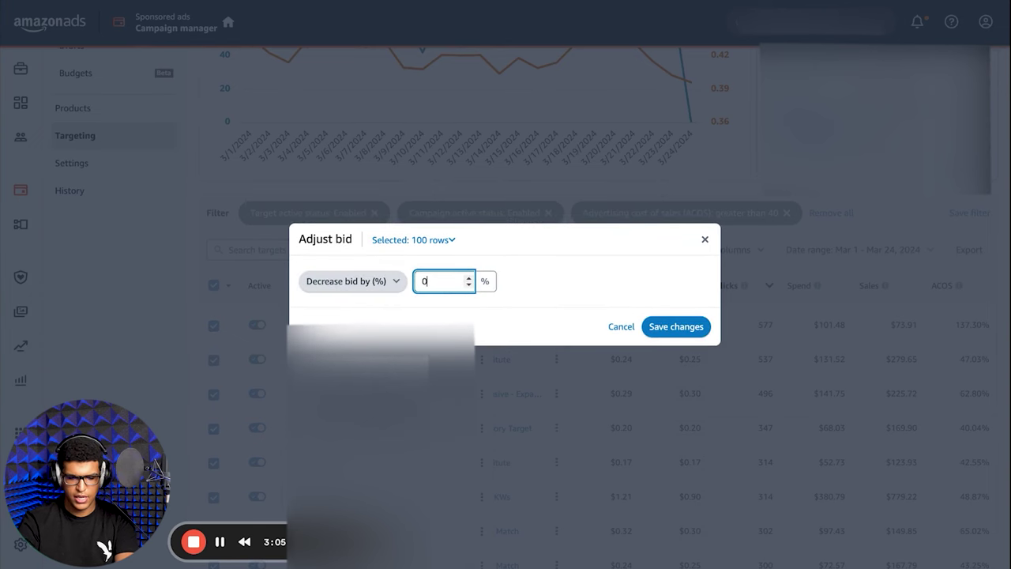
{"action": "left_click", "coordinate": [706, 241]}
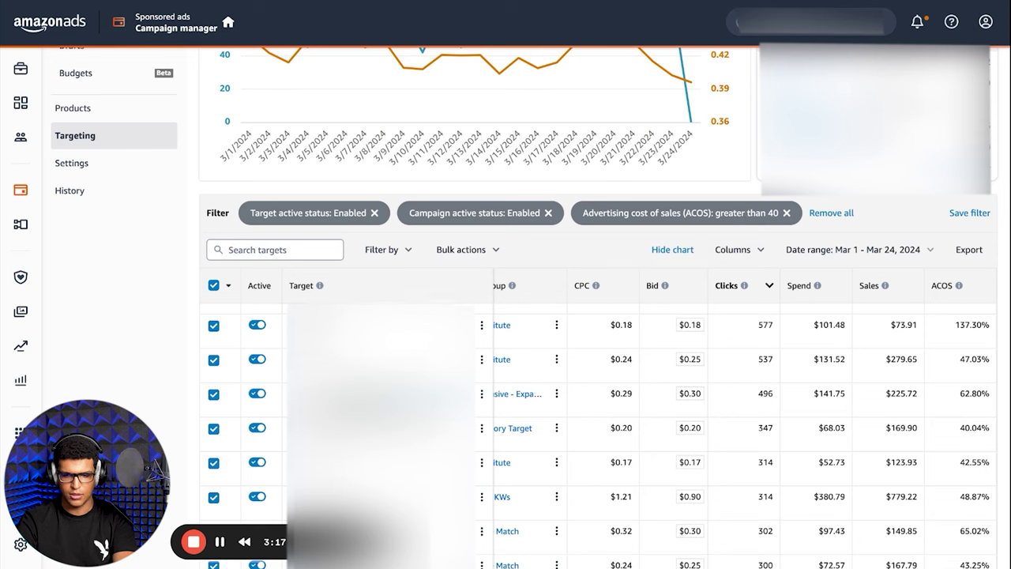
- Lower the ACOS filter to greater than 30% and select all listed targets
{"action": "left_click", "coordinate": [738, 207]}
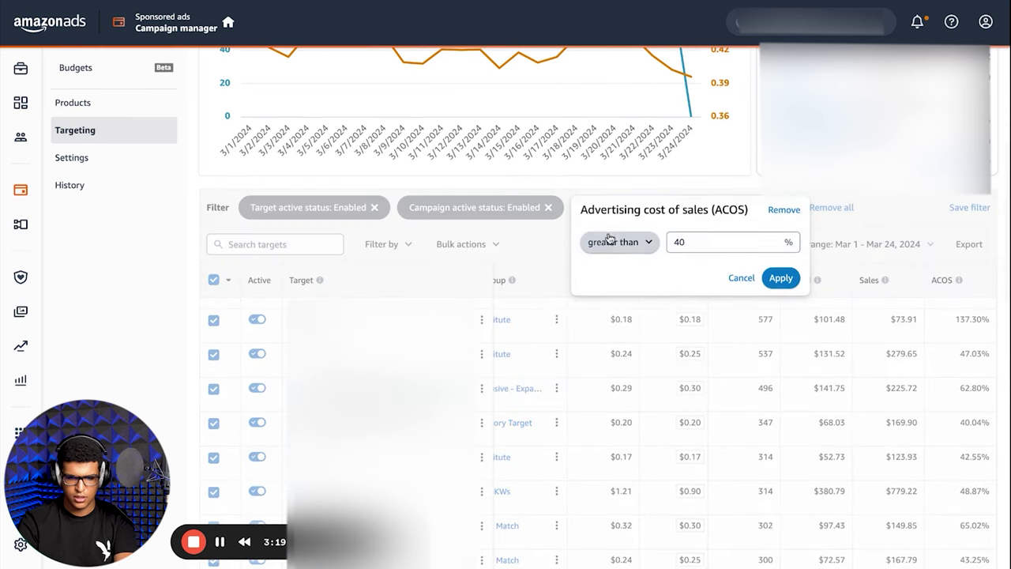
{"action": "left_click", "coordinate": [688, 242]}
{"action": "key", "text": "BackSpace"}
{"action": "key", "text": "BackSpace"}
{"action": "type", "text": "030"}
{"action": "left_click", "coordinate": [782, 278]}
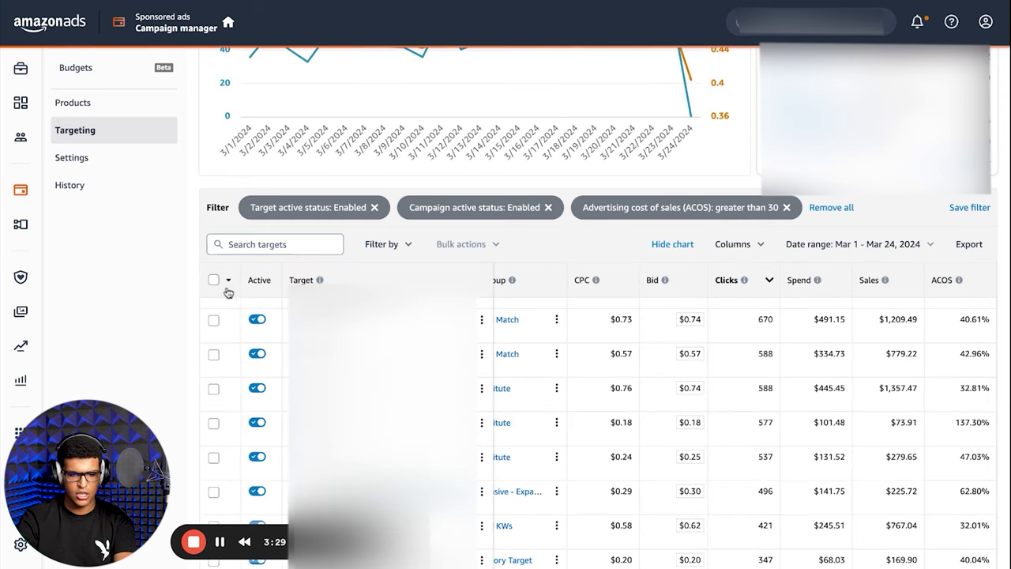
{"action": "left_click", "coordinate": [213, 280]}
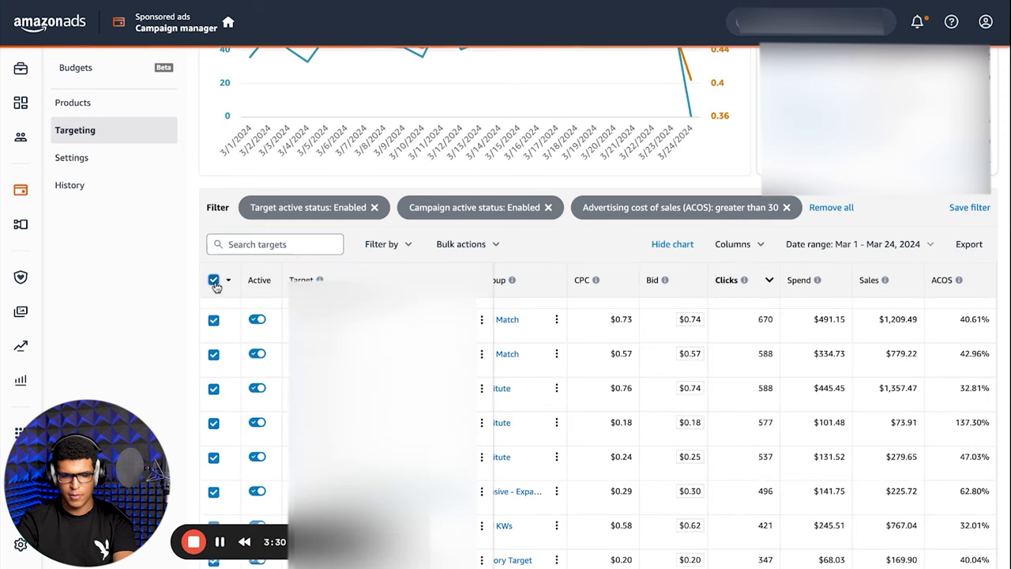
- Switch the ACOS filter to less than 20%
{"action": "left_click", "coordinate": [754, 211]}
{"action": "left_click", "coordinate": [623, 243]}
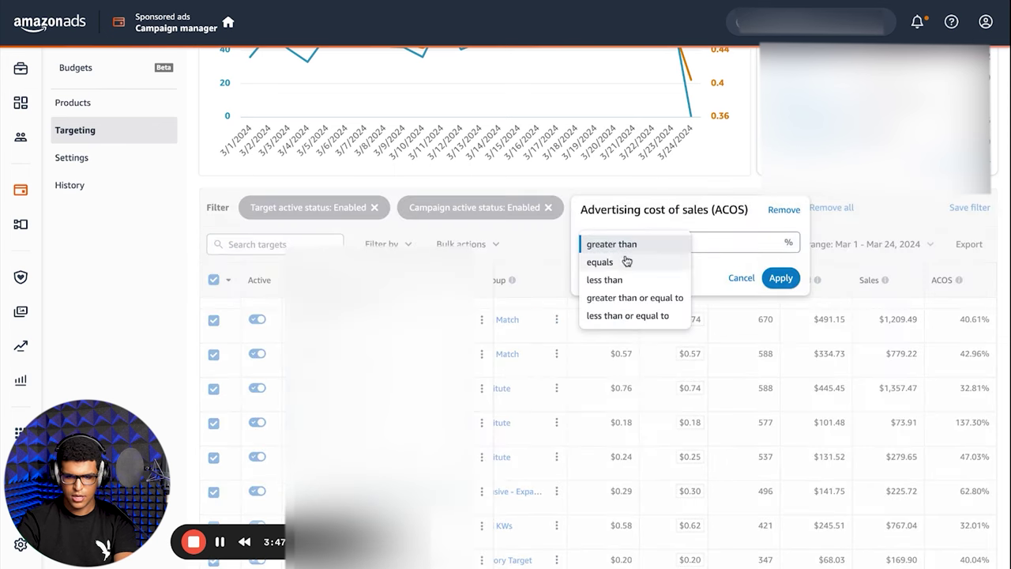
{"action": "left_click", "coordinate": [625, 280]}
{"action": "left_click", "coordinate": [695, 246]}
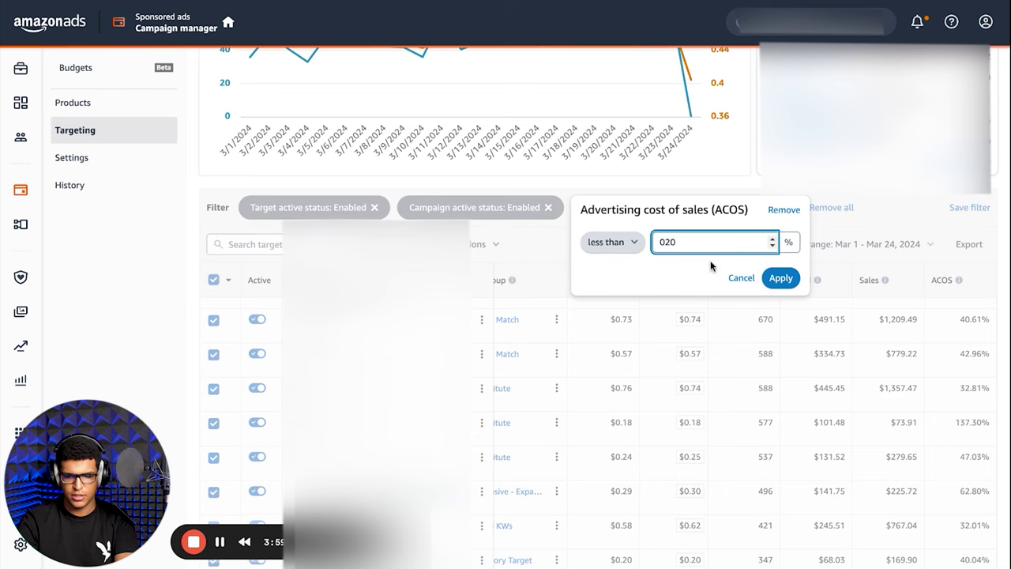
{"action": "left_click", "coordinate": [780, 278]}
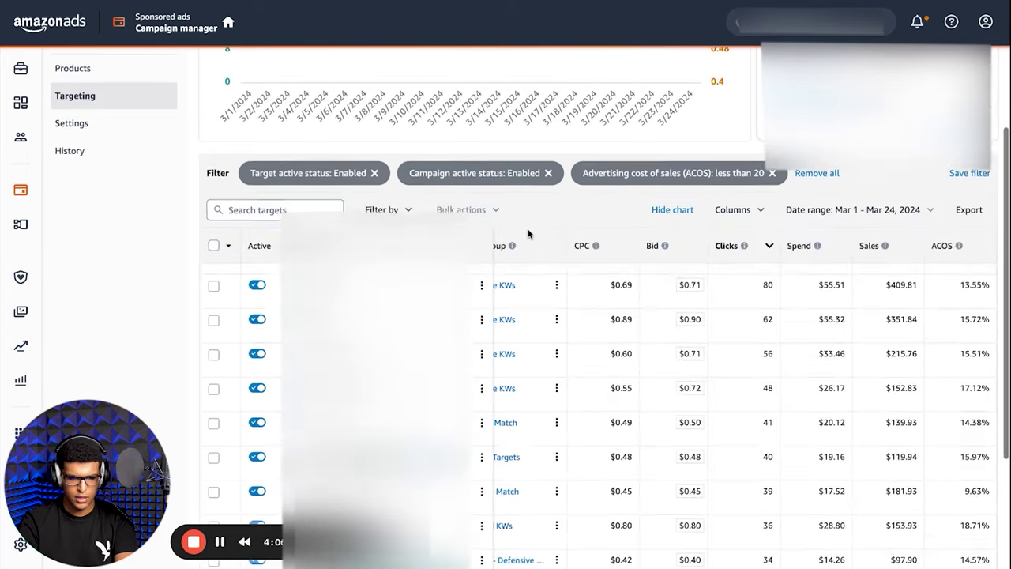
- Select all targets and add an Orders greater than 2 filter
{"action": "scroll", "coordinate": [532, 234], "scroll_direction": "down", "scroll_amount": 1}
{"action": "left_click", "coordinate": [214, 187]}
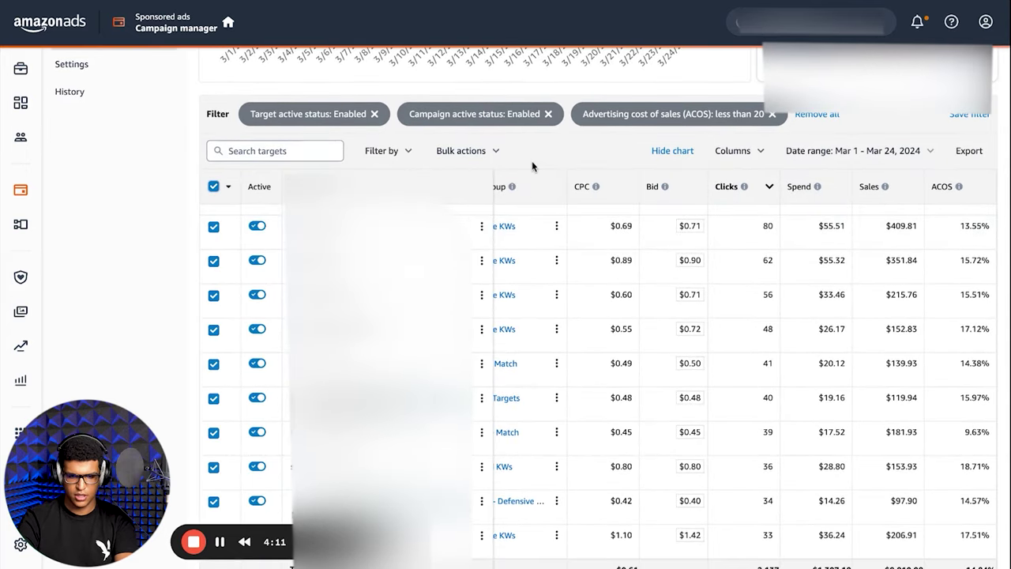
{"action": "scroll", "coordinate": [532, 166], "scroll_direction": "down", "scroll_amount": 1}
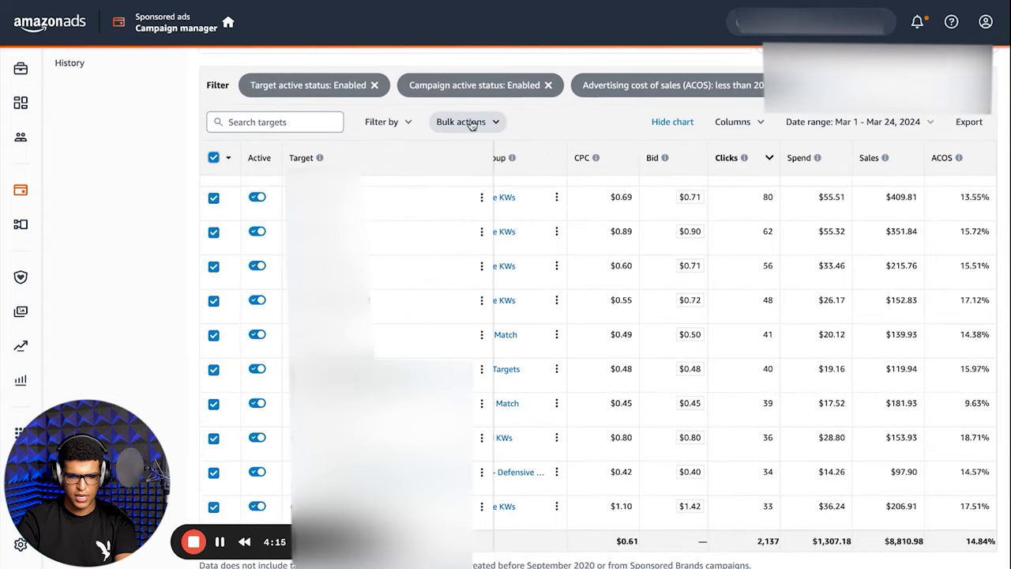
{"action": "left_click", "coordinate": [398, 124]}
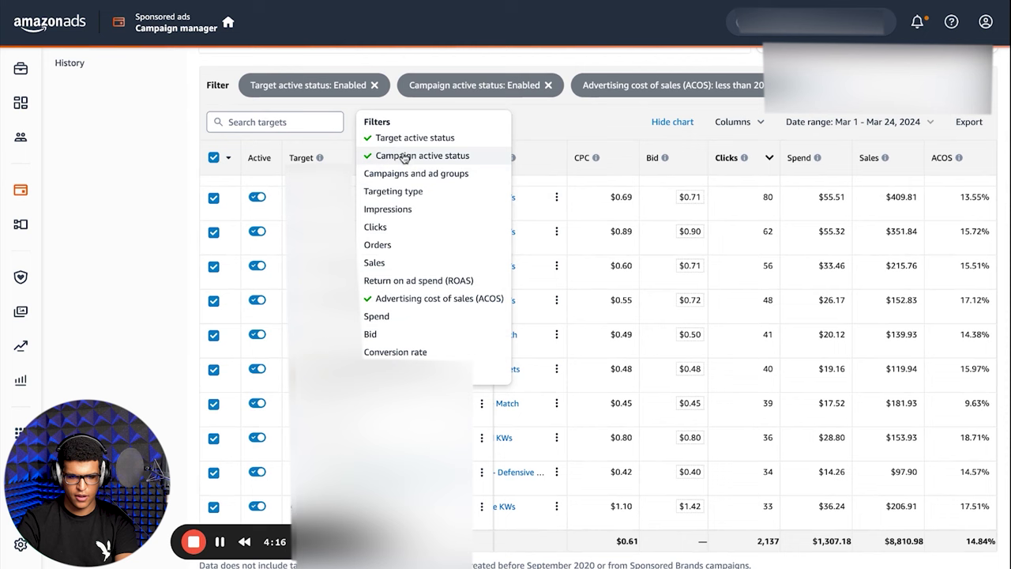
{"action": "left_click", "coordinate": [387, 245]}
{"action": "type", "text": "0"}
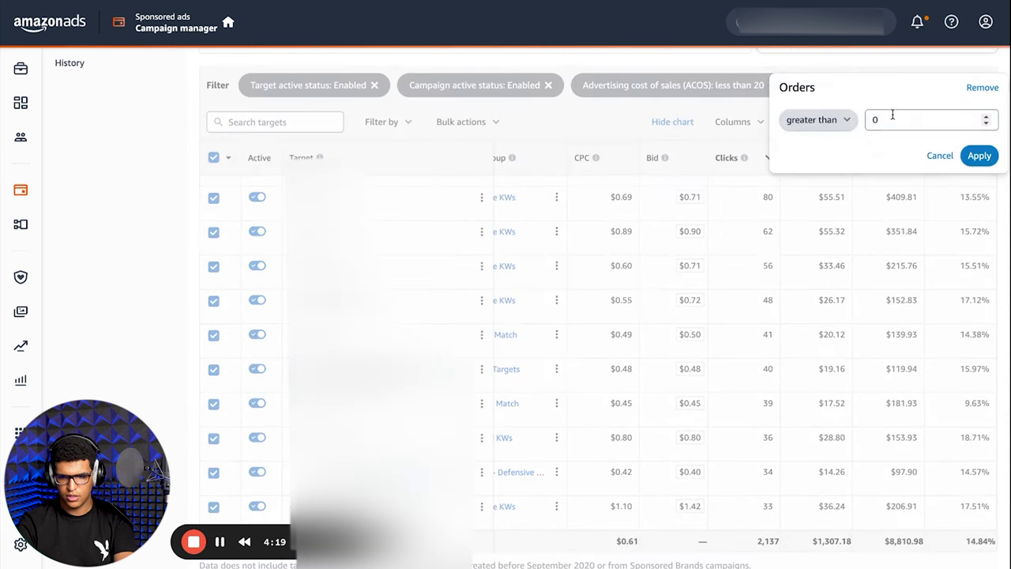
{"action": "left_click", "coordinate": [894, 118]}
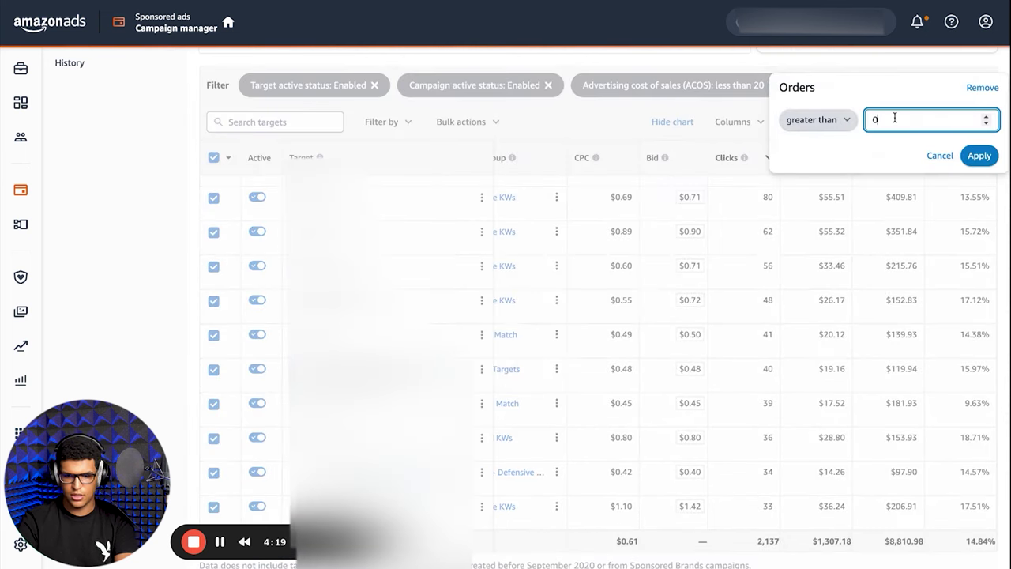
{"action": "left_click", "coordinate": [978, 157]}
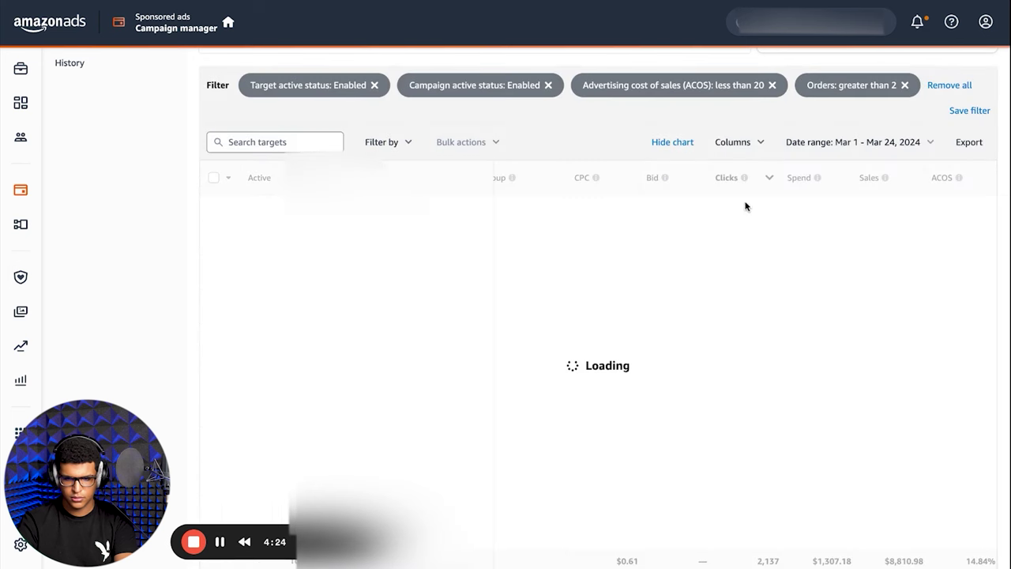
{"action": "scroll", "coordinate": [621, 173], "scroll_direction": "down", "scroll_amount": 1}
{"action": "scroll", "coordinate": [621, 172], "scroll_direction": "up", "scroll_amount": 1}
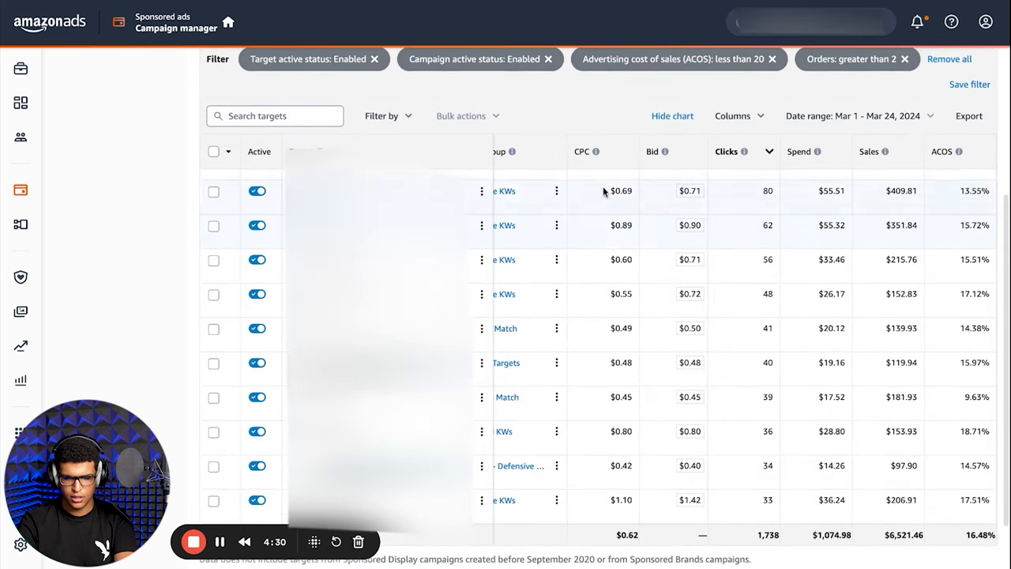
{"action": "scroll", "coordinate": [532, 124], "scroll_direction": "down", "scroll_amount": 1}
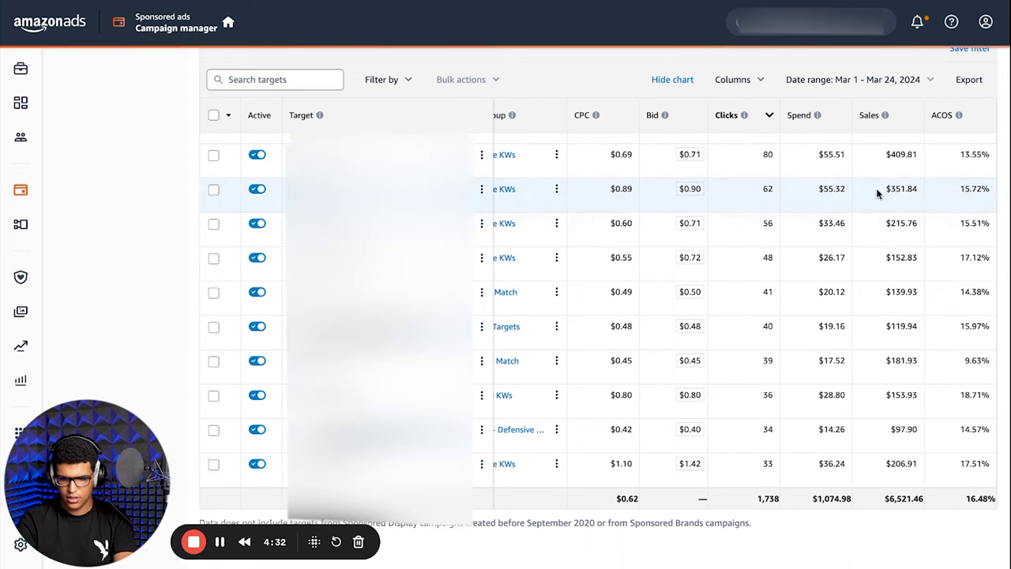
{"action": "scroll", "coordinate": [933, 341], "scroll_direction": "down", "scroll_amount": 3}
{"action": "scroll", "coordinate": [932, 341], "scroll_direction": "down", "scroll_amount": 15}
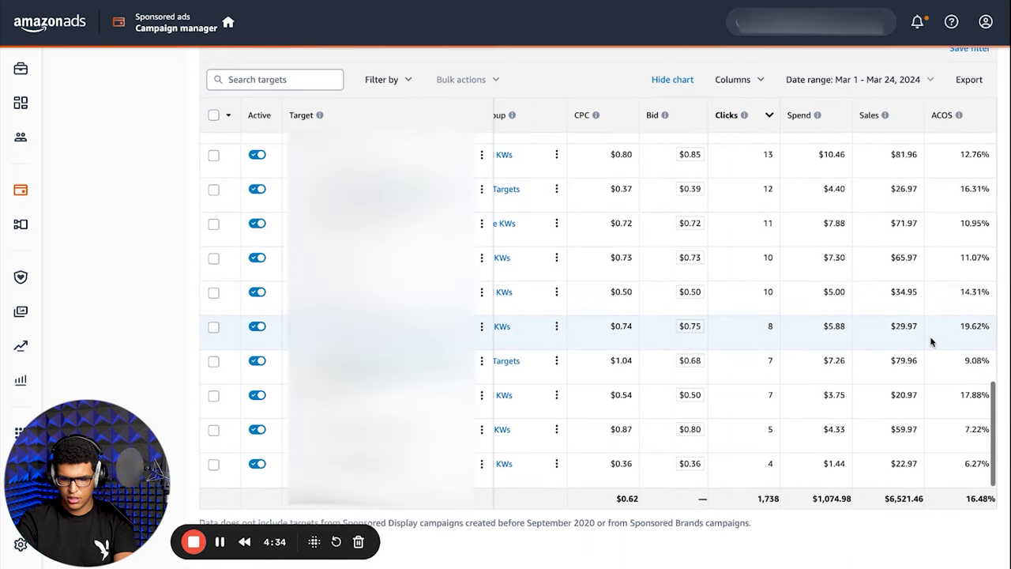
{"action": "scroll", "coordinate": [932, 341], "scroll_direction": "up", "scroll_amount": 2}
{"action": "scroll", "coordinate": [928, 328], "scroll_direction": "up", "scroll_amount": 10}
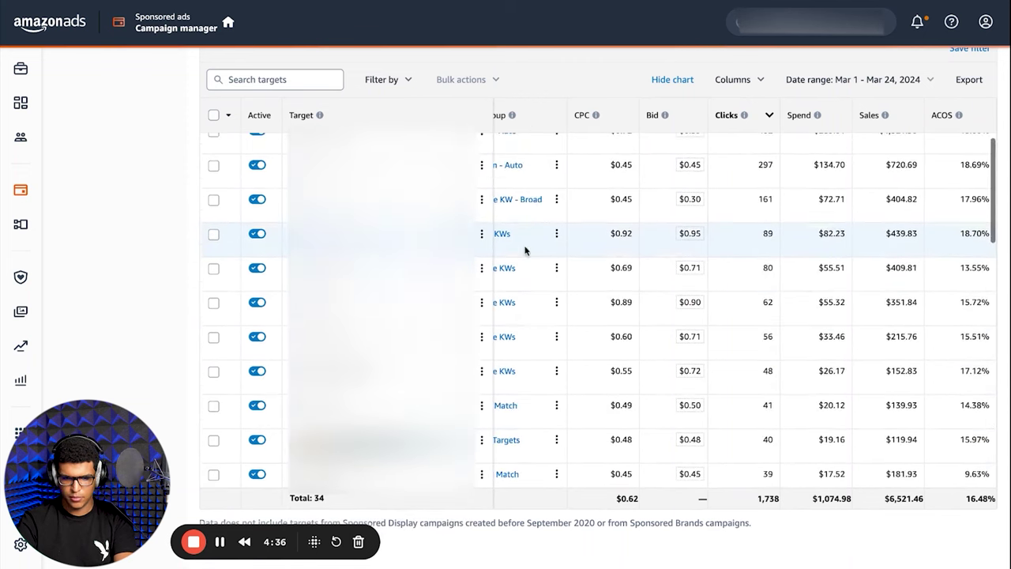
{"action": "scroll", "coordinate": [790, 259], "scroll_direction": "up", "scroll_amount": 1}
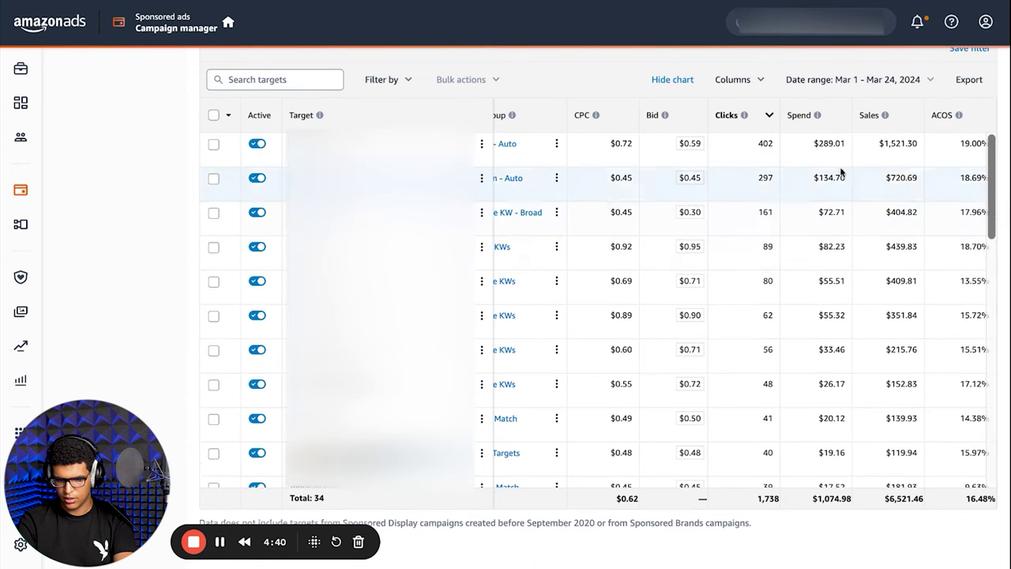
{"action": "scroll", "coordinate": [909, 210], "scroll_direction": "down", "scroll_amount": 10}
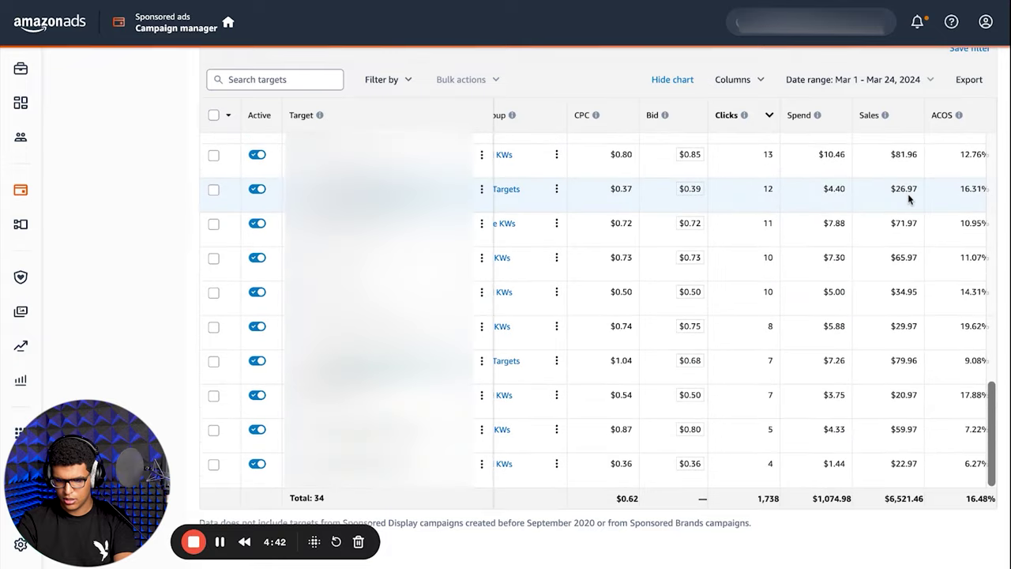
{"action": "scroll", "coordinate": [908, 194], "scroll_direction": "up", "scroll_amount": 8}
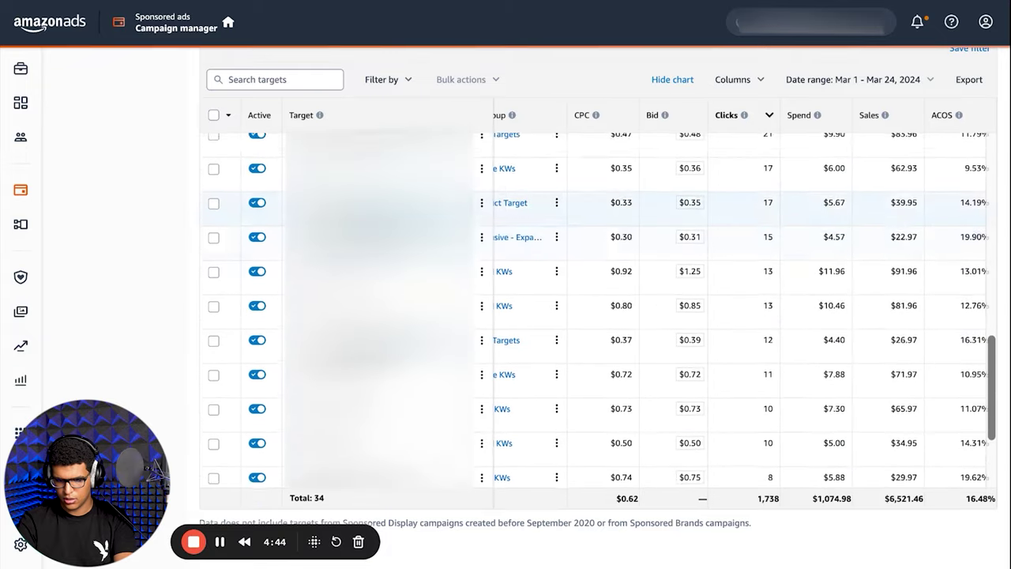
{"action": "scroll", "coordinate": [593, 316], "scroll_direction": "up", "scroll_amount": 3}
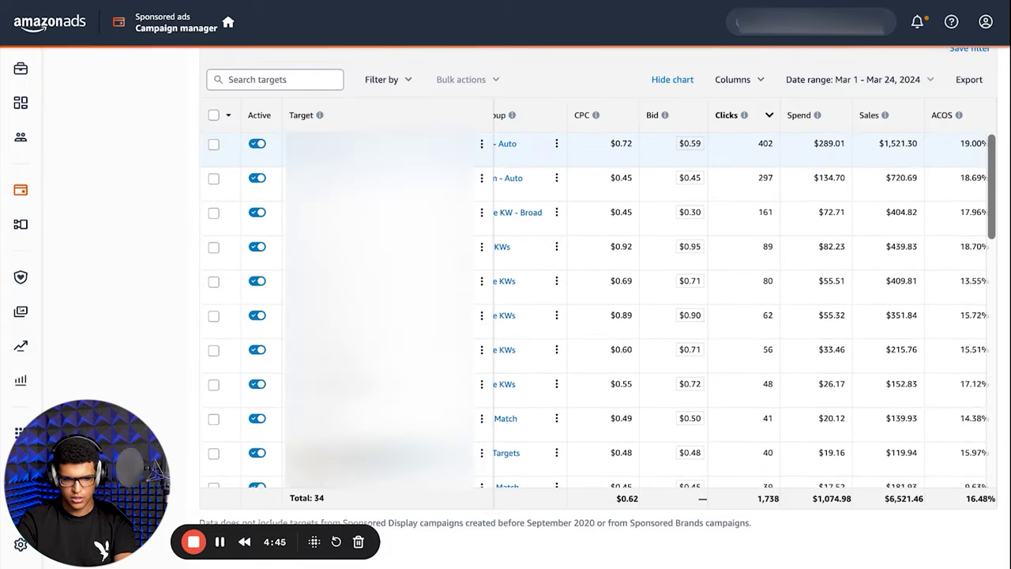
{"action": "left_click", "coordinate": [213, 115]}
- Increase the bids of all 34 selected targets by 15% and save
{"action": "scroll", "coordinate": [394, 99], "scroll_direction": "up", "scroll_amount": 3}
{"action": "double_click", "coordinate": [460, 237]}
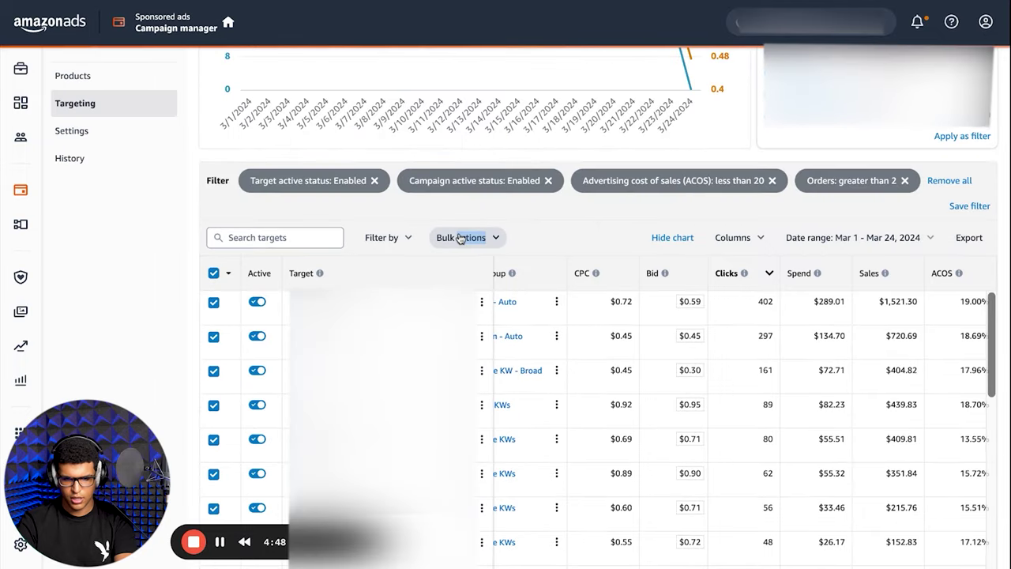
{"action": "left_click", "coordinate": [460, 238]}
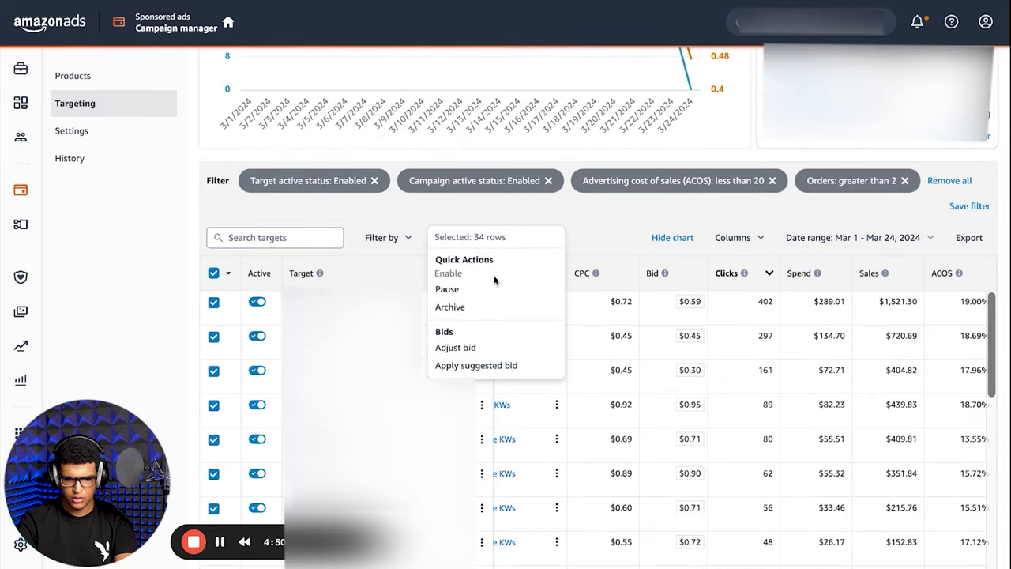
{"action": "left_click", "coordinate": [468, 348]}
{"action": "left_click", "coordinate": [349, 281]}
{"action": "left_click", "coordinate": [352, 286]}
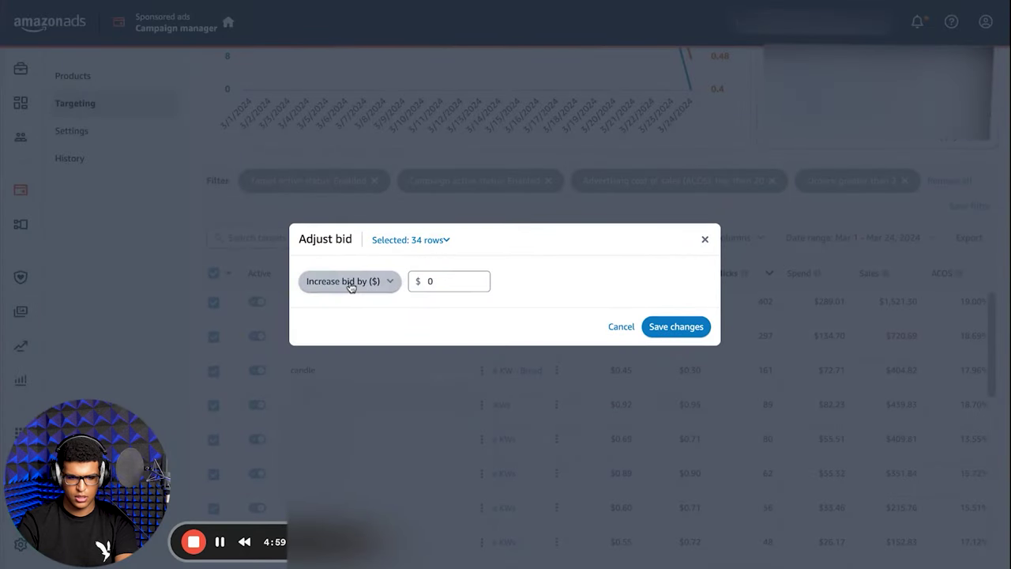
{"action": "left_click", "coordinate": [352, 286]}
{"action": "left_click", "coordinate": [341, 282]}
{"action": "left_click", "coordinate": [466, 285]}
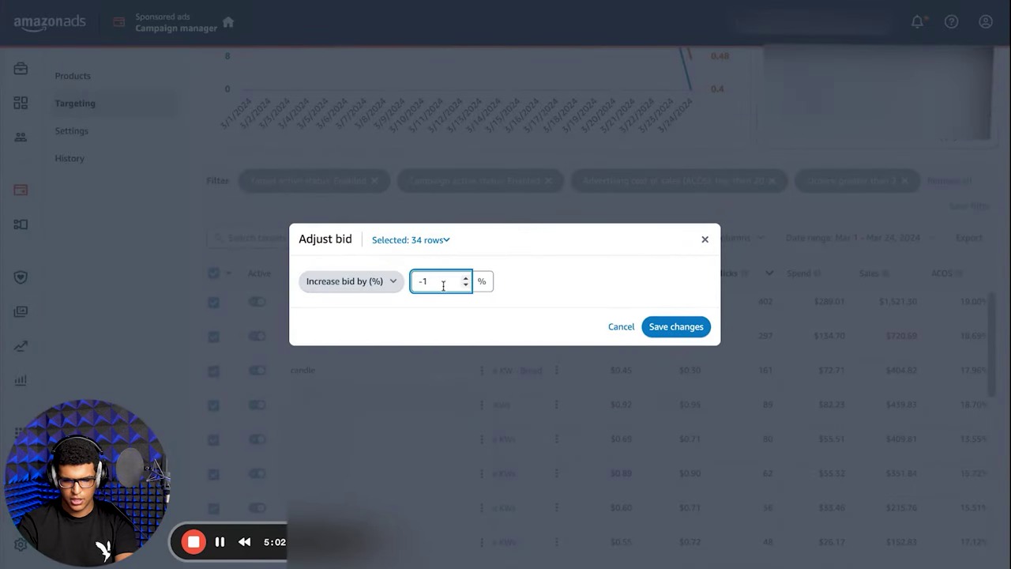
{"action": "type", "text": "15"}
{"action": "left_click", "coordinate": [675, 326]}
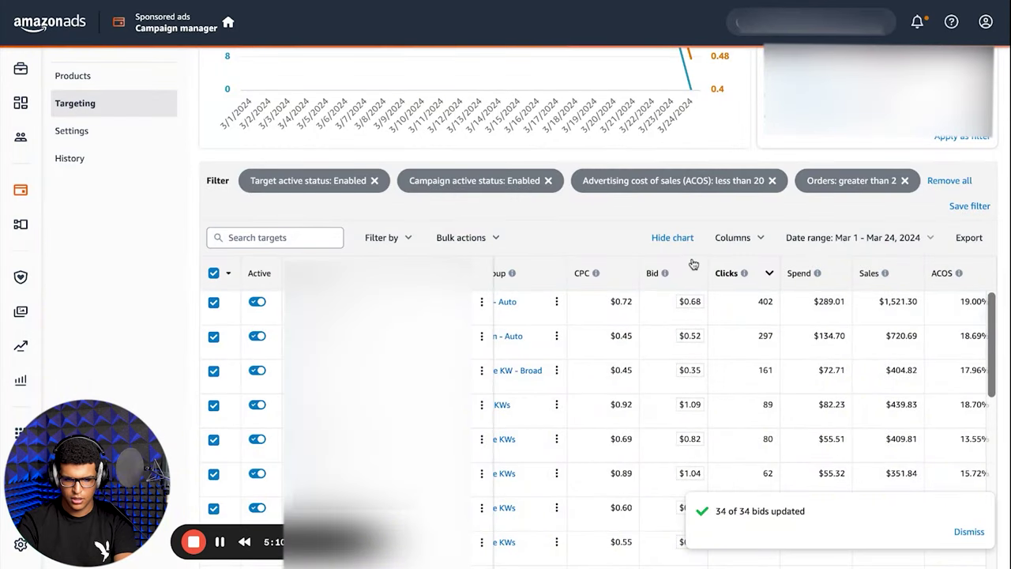
{"action": "scroll", "coordinate": [693, 264], "scroll_direction": "down", "scroll_amount": 1}
{"action": "scroll", "coordinate": [694, 264], "scroll_direction": "down", "scroll_amount": 1}
{"action": "scroll", "coordinate": [600, 308], "scroll_direction": "down", "scroll_amount": 5}
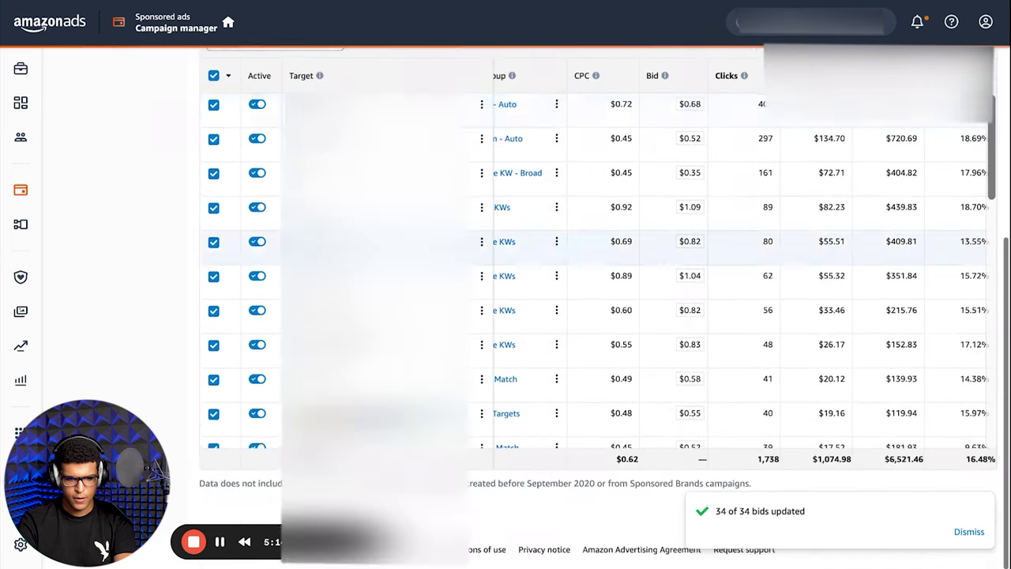
{"action": "scroll", "coordinate": [617, 237], "scroll_direction": "up", "scroll_amount": 10}
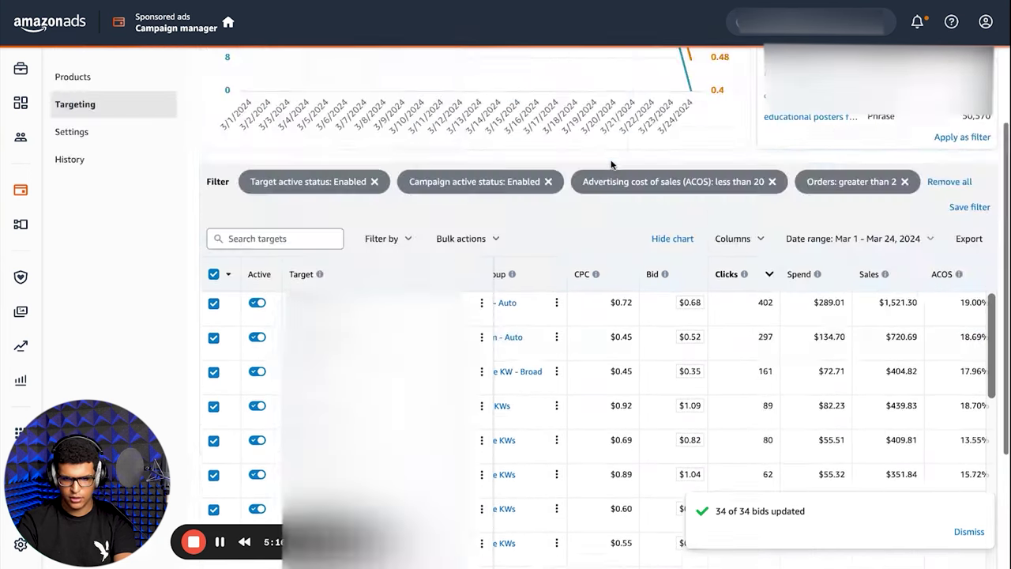
{"action": "scroll", "coordinate": [907, 305], "scroll_direction": "down", "scroll_amount": 2}
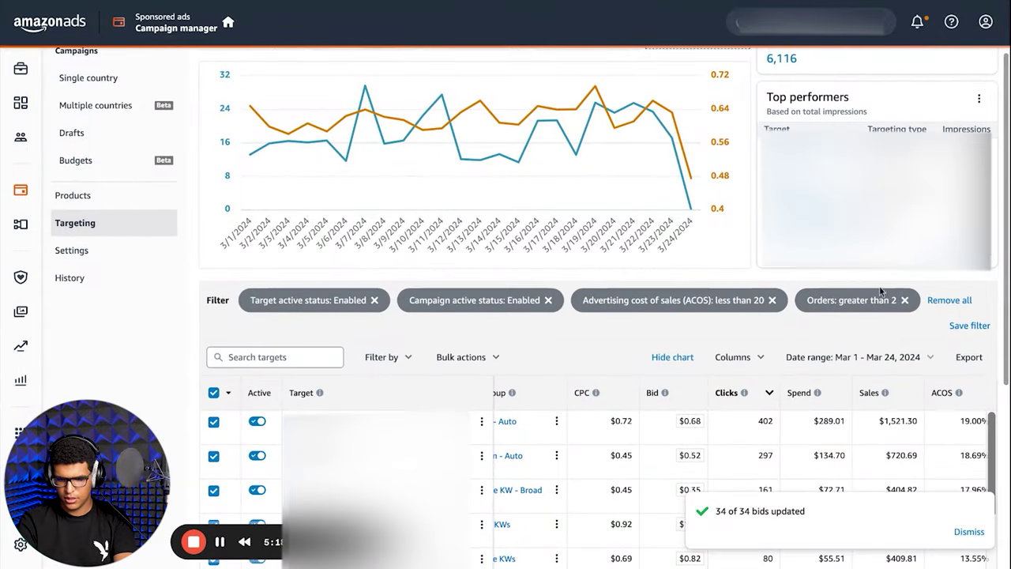
- Remove the Orders and ACOS filters and add an Orders equals 0 filter
{"action": "left_click", "coordinate": [906, 301]}
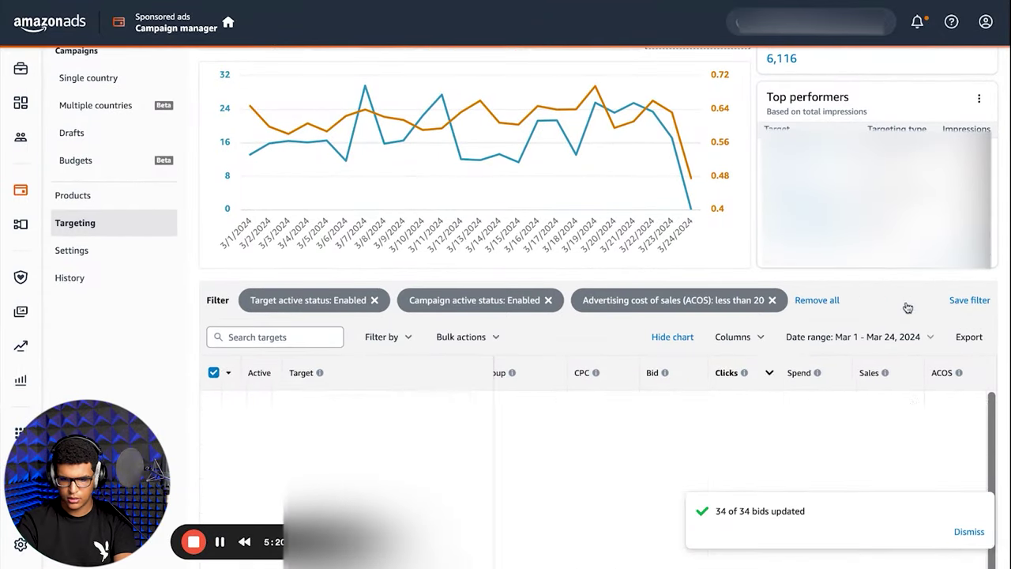
{"action": "left_click", "coordinate": [773, 301]}
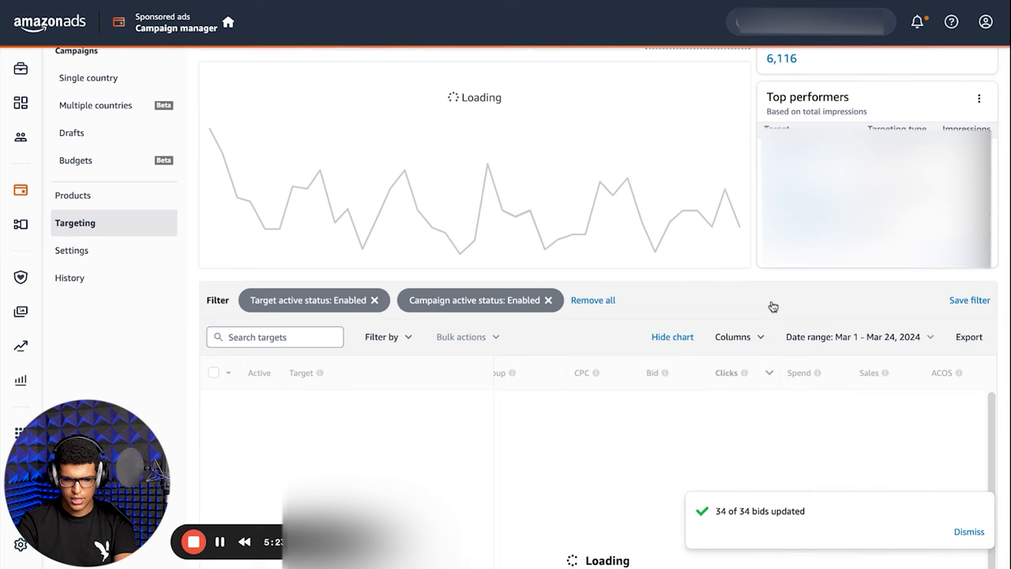
{"action": "left_click", "coordinate": [407, 337]}
{"action": "left_click", "coordinate": [415, 427]}
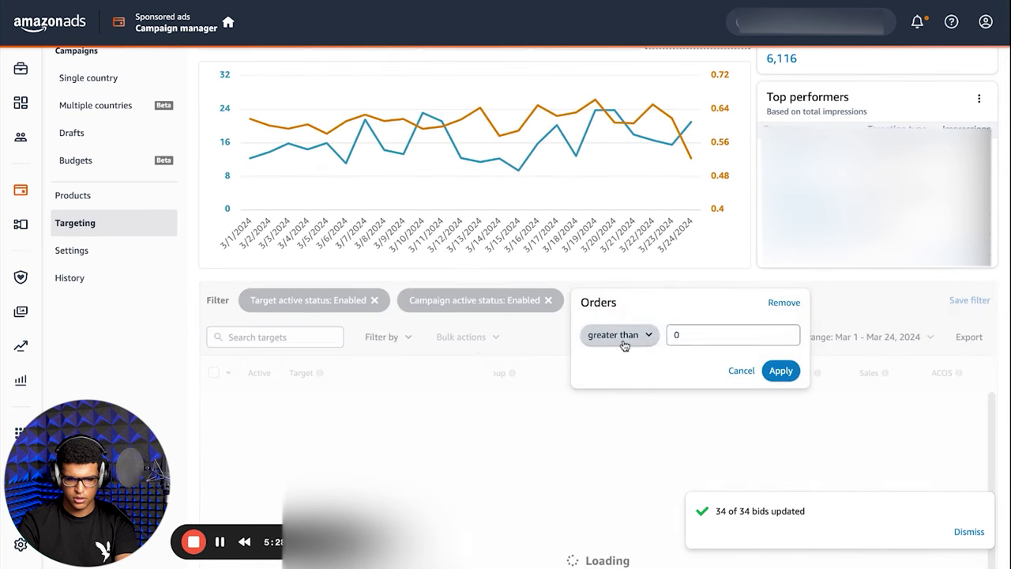
{"action": "left_click", "coordinate": [624, 344]}
{"action": "left_click", "coordinate": [594, 361]}
{"action": "left_click", "coordinate": [780, 370]}
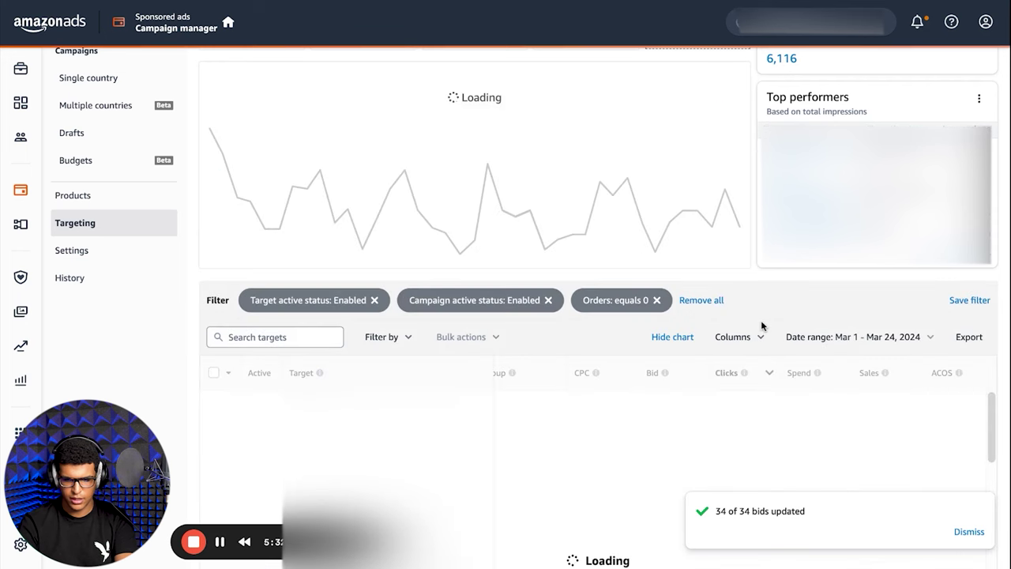
- Add a Spend greater than $15.00 filter and set the date range to the last 30 days
{"action": "left_click", "coordinate": [403, 340]}
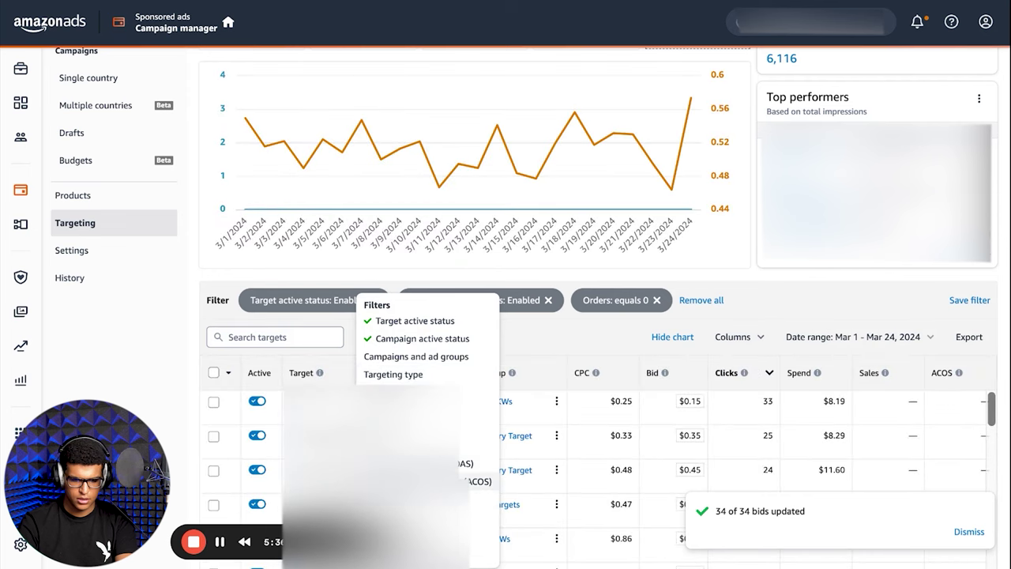
{"action": "left_click", "coordinate": [474, 499]}
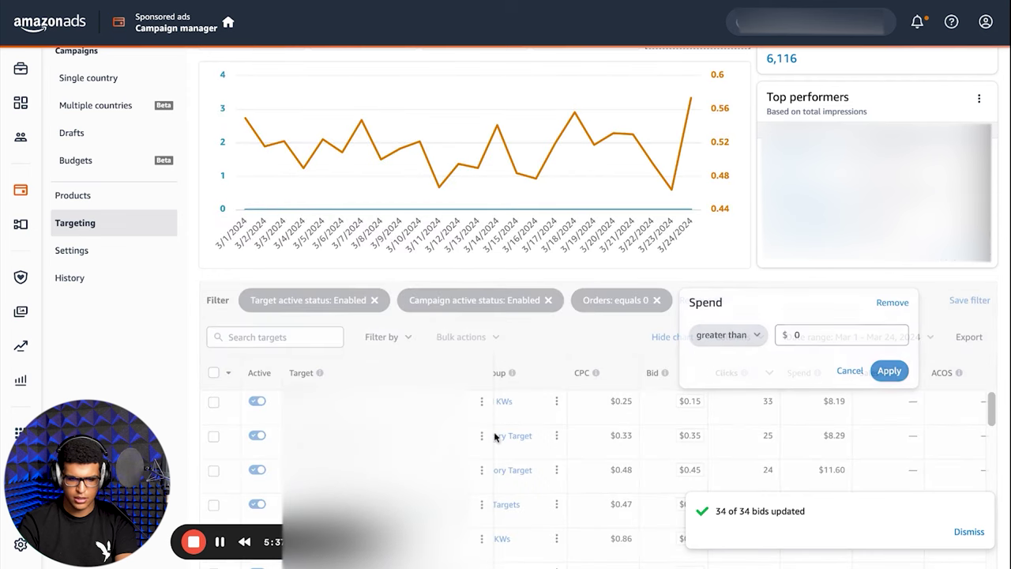
{"action": "left_click", "coordinate": [826, 334]}
{"action": "type", "text": "15"}
{"action": "left_click", "coordinate": [890, 370]}
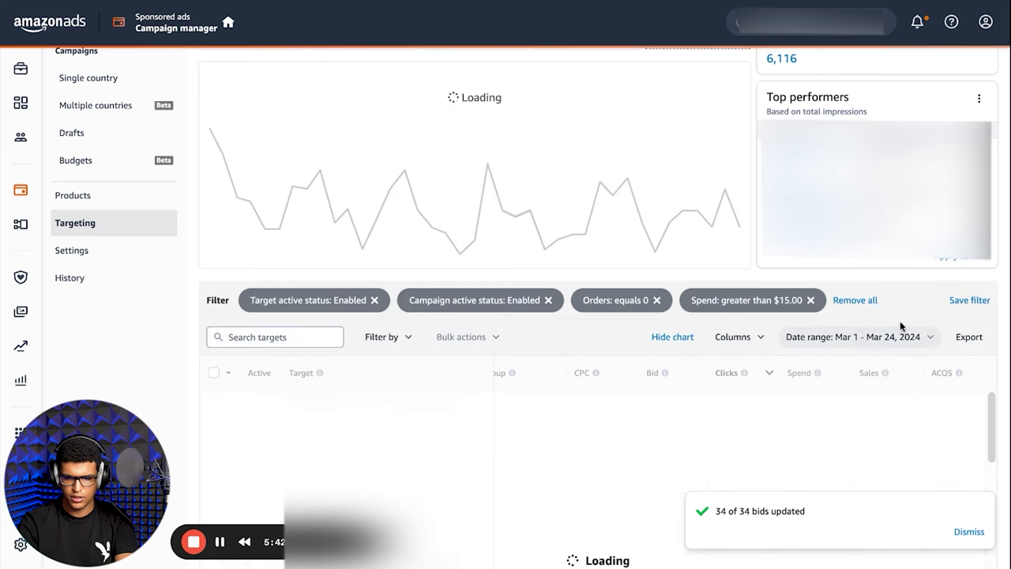
{"action": "left_click", "coordinate": [841, 336]}
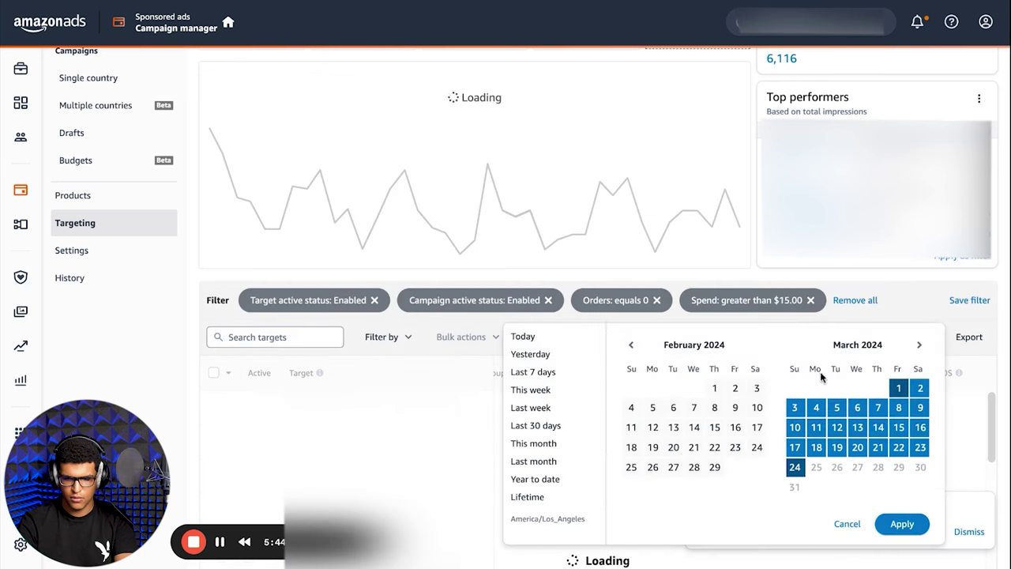
{"action": "left_click", "coordinate": [597, 427]}
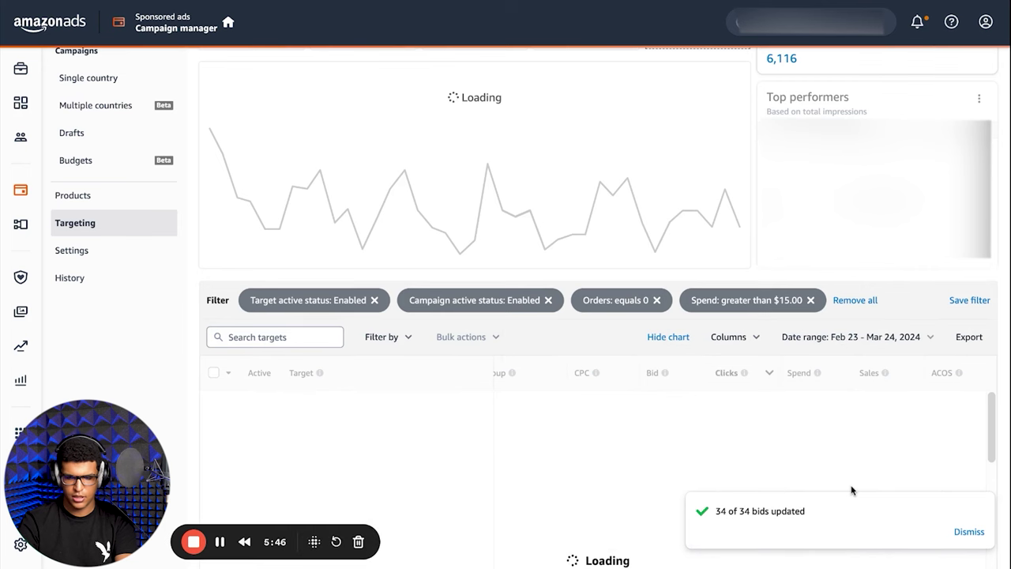
{"action": "scroll", "coordinate": [866, 459], "scroll_direction": "up", "scroll_amount": 1}
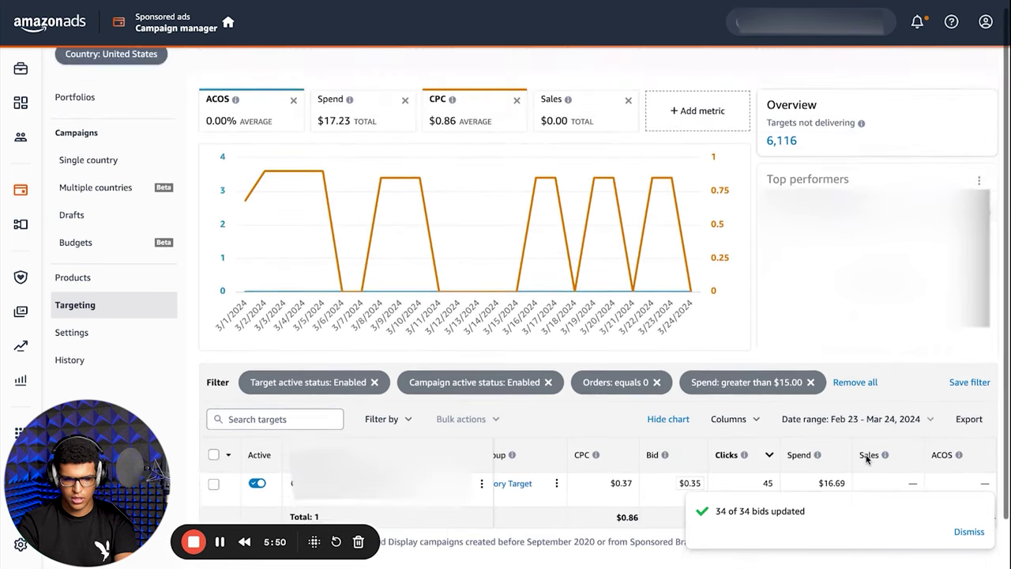
- Scroll the targets list to review the single zero-order target
{"action": "scroll", "coordinate": [790, 447], "scroll_direction": "down", "scroll_amount": 1}
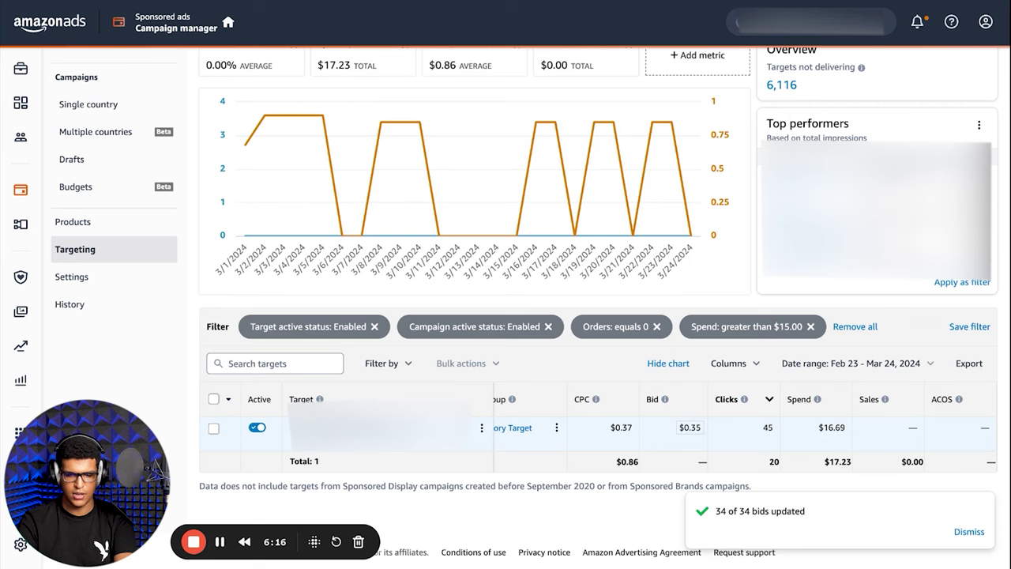
- Remove the Spend, Orders, Campaign active status and Target active status filters
{"action": "left_click", "coordinate": [810, 327]}
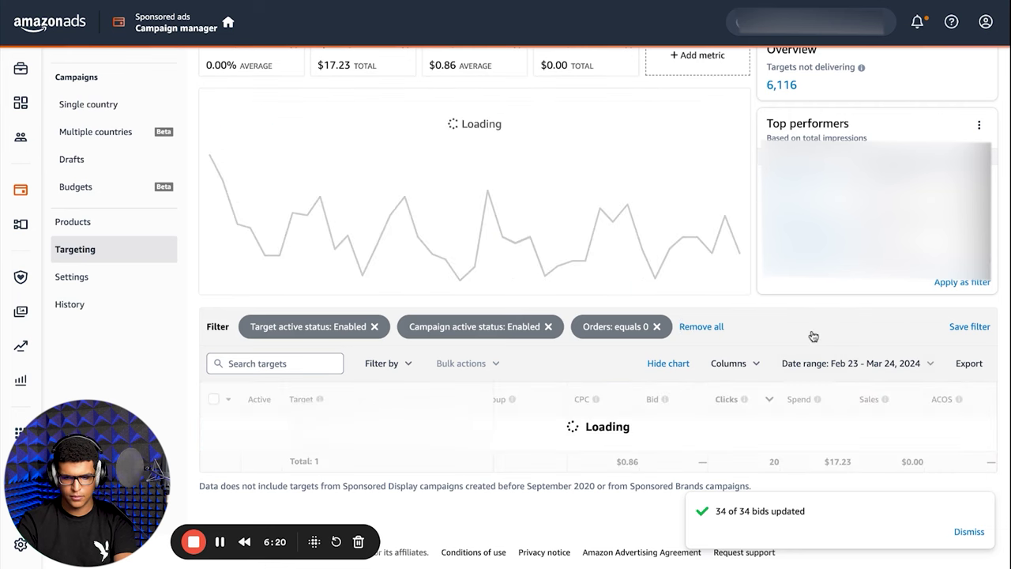
{"action": "left_click", "coordinate": [656, 327]}
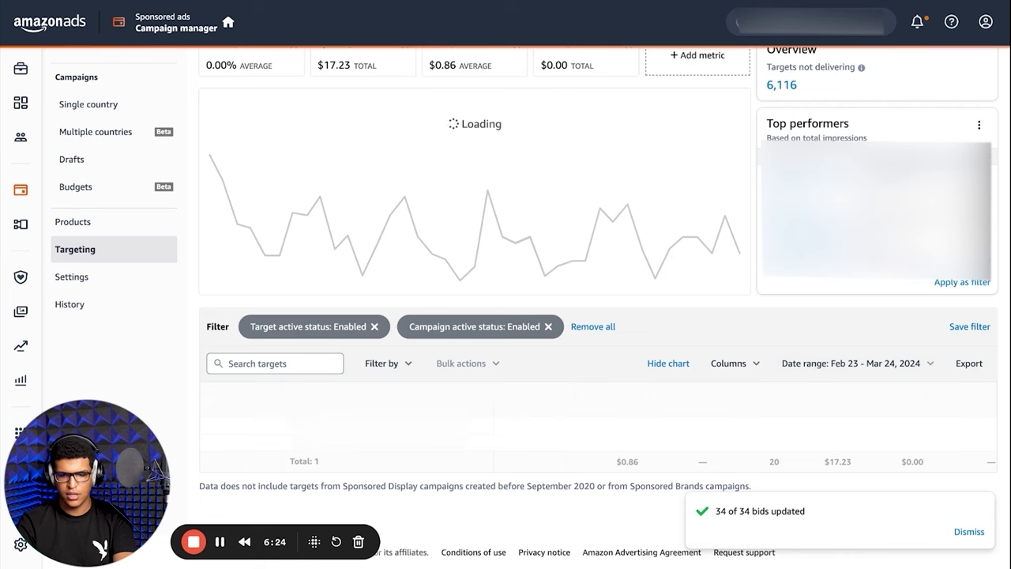
{"action": "left_click", "coordinate": [548, 327]}
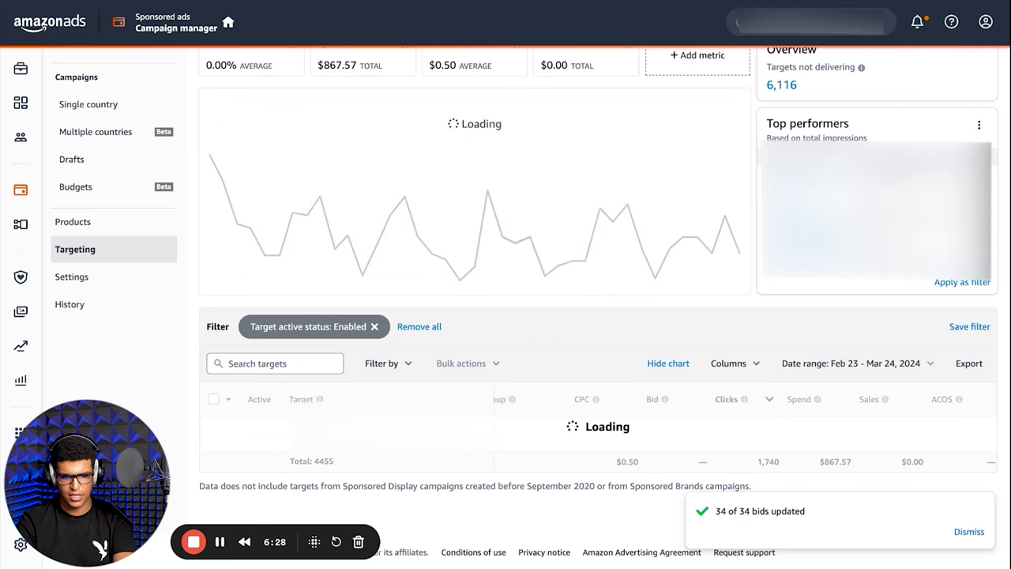
{"action": "left_click", "coordinate": [375, 326]}
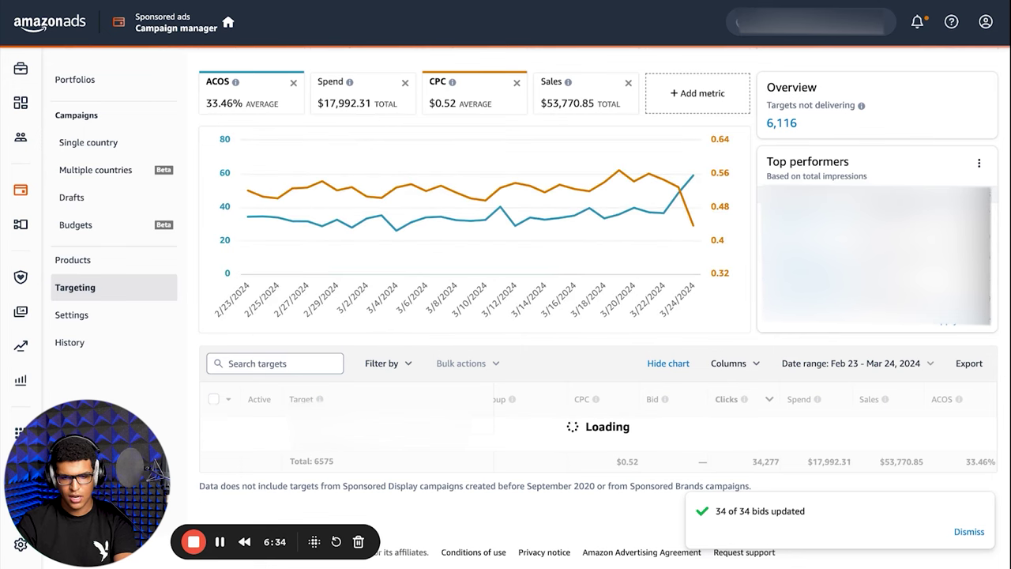
{"action": "scroll", "coordinate": [525, 308], "scroll_direction": "down", "scroll_amount": 1}
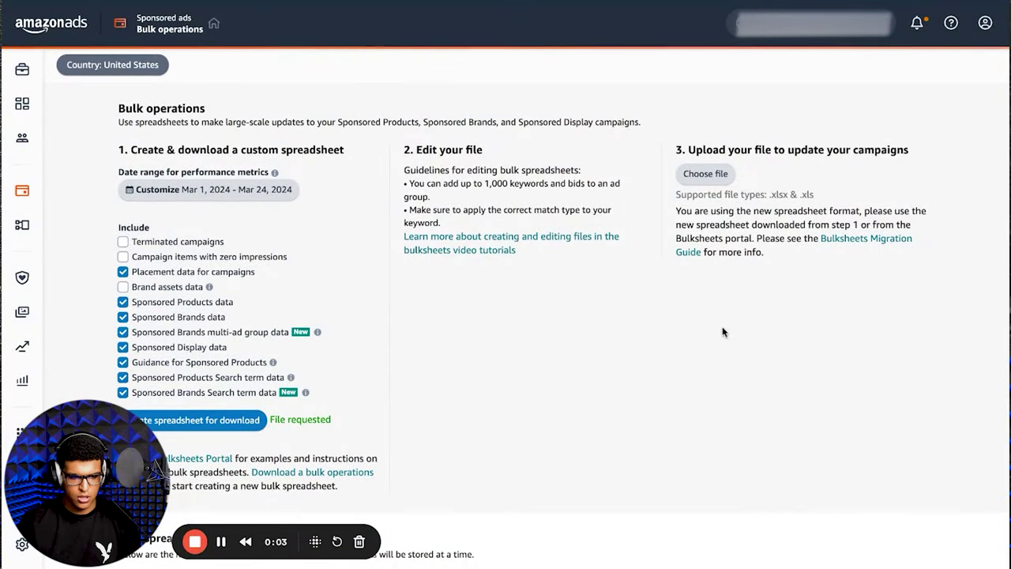
- Close the Sponsored ads flyout and switch to the SP Search Term Report spreadsheet
{"action": "left_click", "coordinate": [22, 190]}
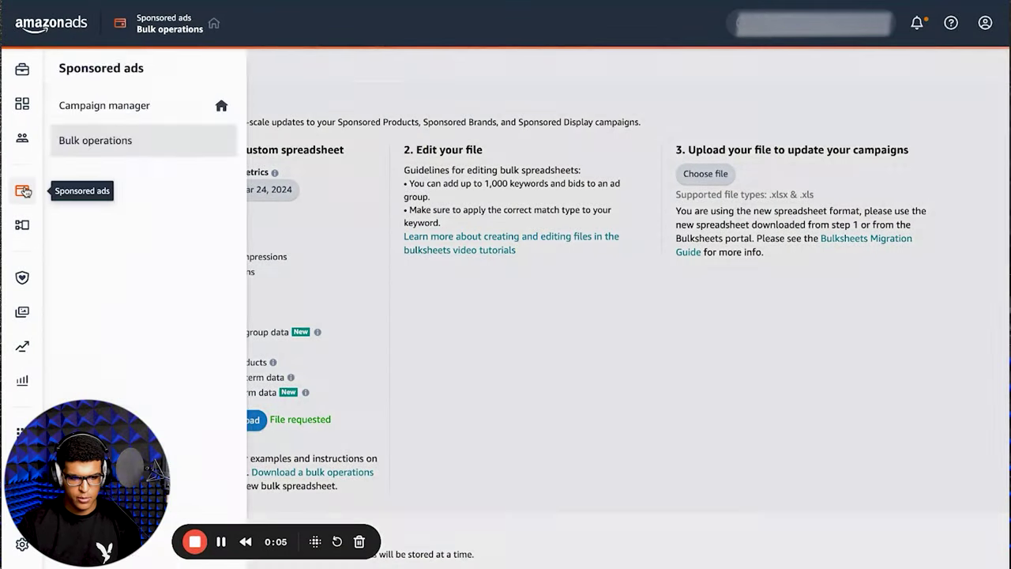
{"action": "left_click", "coordinate": [96, 142]}
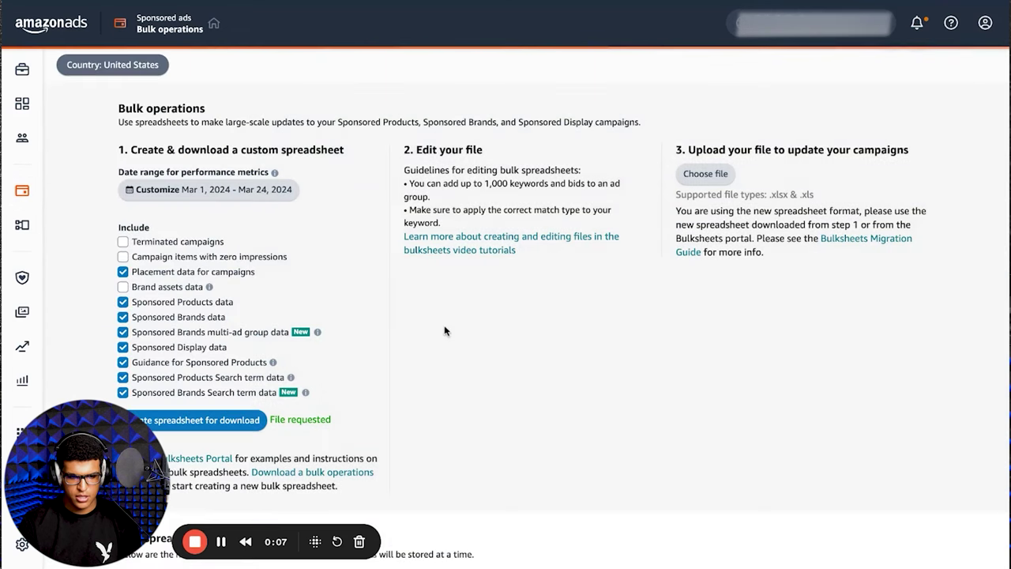
{"action": "scroll", "coordinate": [478, 338], "scroll_direction": "down", "scroll_amount": 1}
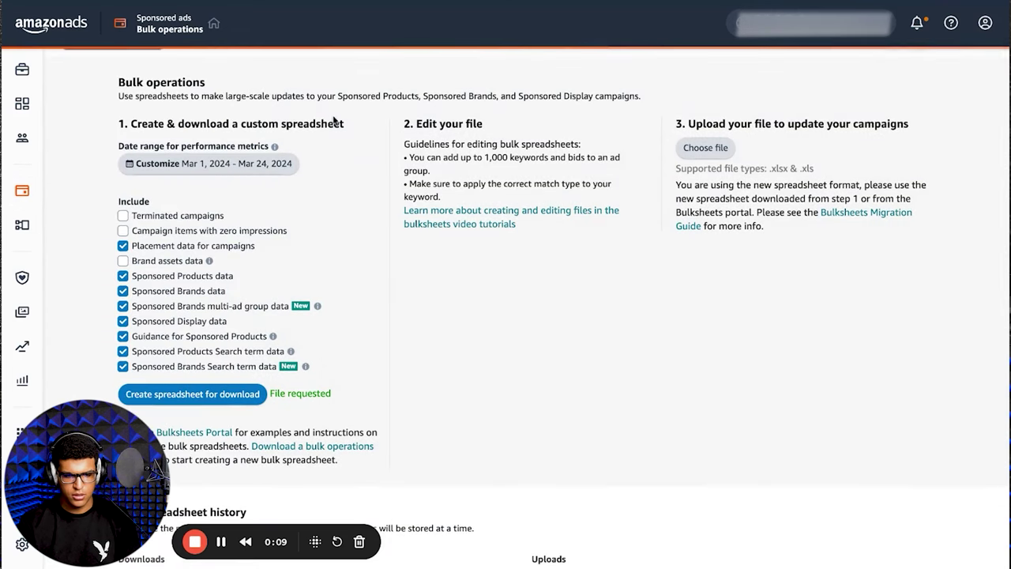
{"action": "scroll", "coordinate": [456, 308], "scroll_direction": "down", "scroll_amount": 2}
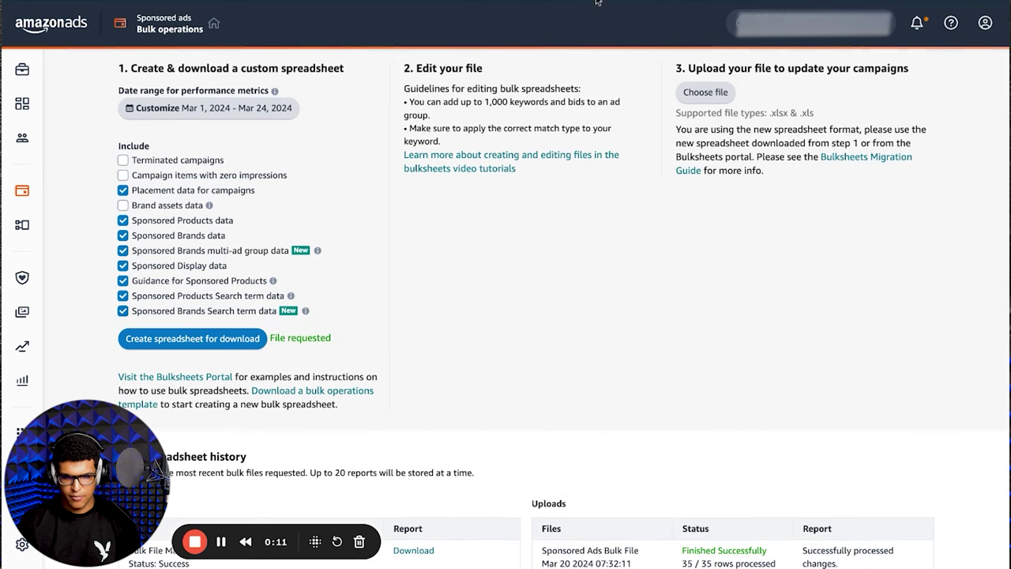
{"action": "key", "text": "ctrl+Tab"}
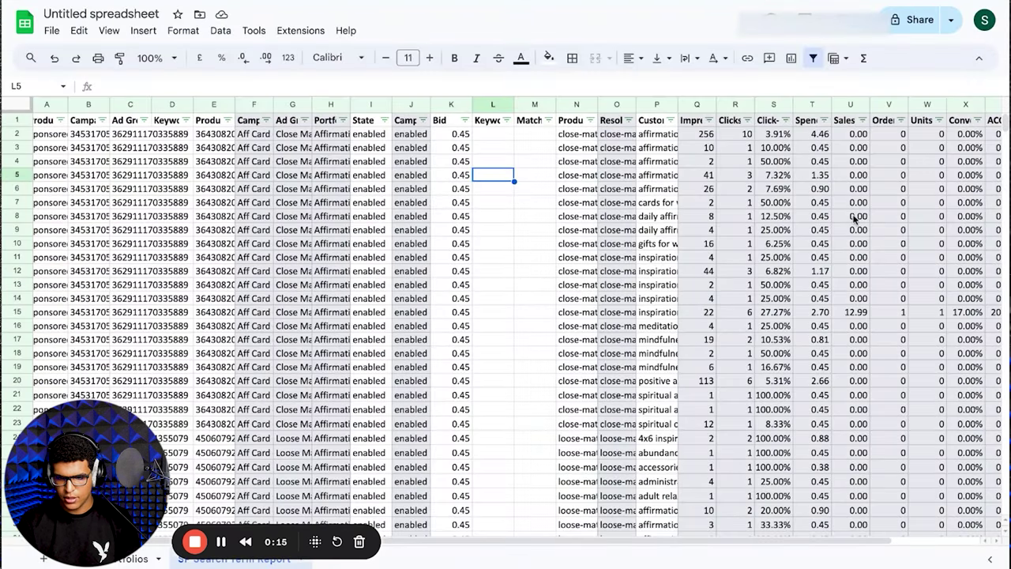
- Filter the Orders column to exclude 0 and 1 orders, leaving 471 rows
{"action": "scroll", "coordinate": [854, 221], "scroll_direction": "right", "scroll_amount": 3}
{"action": "scroll", "coordinate": [854, 222], "scroll_direction": "up", "scroll_amount": 1}
{"action": "left_click", "coordinate": [801, 121]}
{"action": "left_click", "coordinate": [684, 352]}
{"action": "left_click", "coordinate": [670, 369]}
{"action": "left_click", "coordinate": [773, 463]}
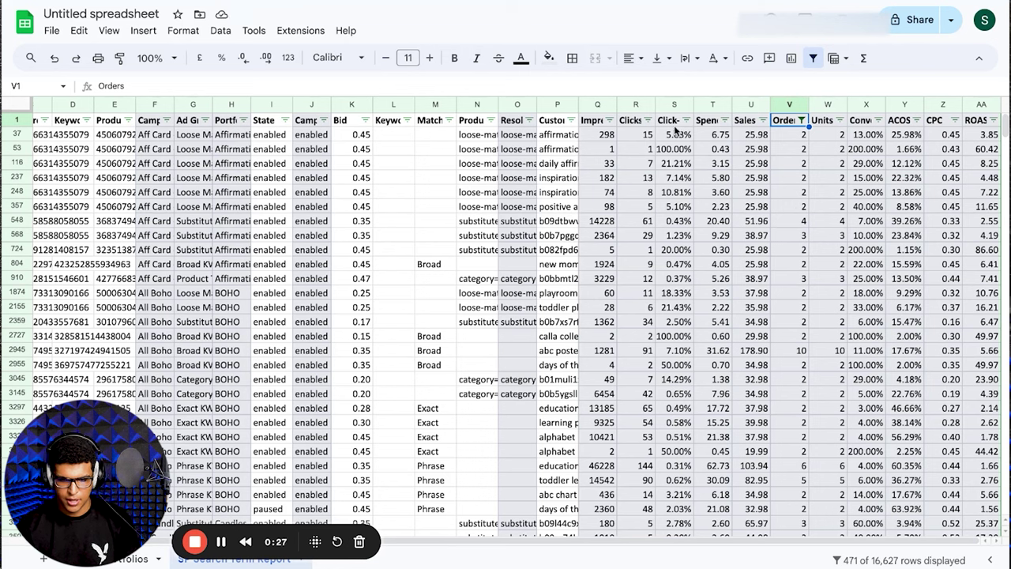
- Exclude Clicks values 2 and 3 from the filter, leaving 261 of 16,627 rows
{"action": "left_click", "coordinate": [648, 120]}
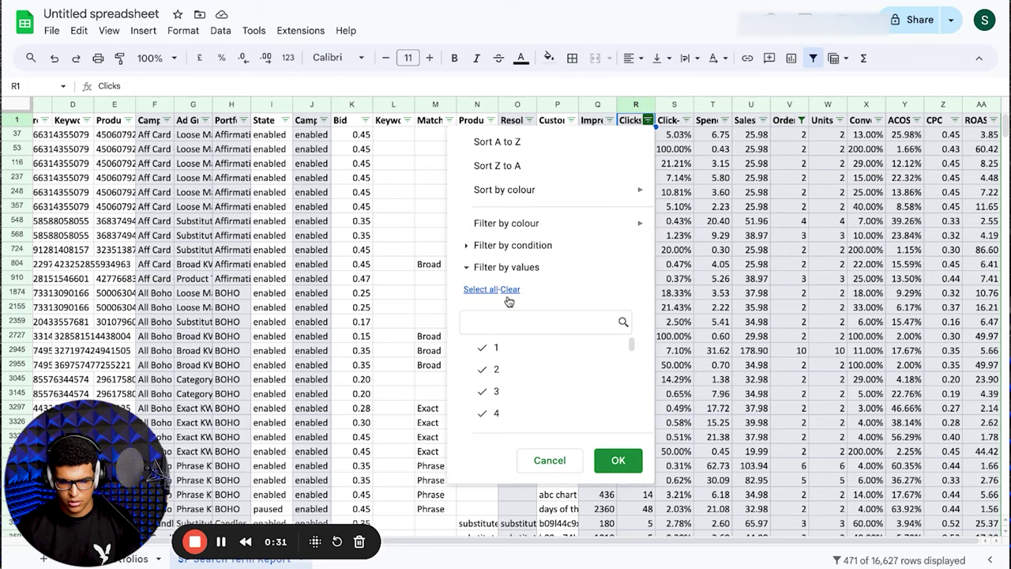
{"action": "left_click", "coordinate": [498, 370]}
{"action": "scroll", "coordinate": [499, 370], "scroll_direction": "down", "scroll_amount": 1}
{"action": "left_click", "coordinate": [498, 372]}
{"action": "scroll", "coordinate": [498, 386], "scroll_direction": "down", "scroll_amount": 3}
{"action": "left_click", "coordinate": [618, 460]}
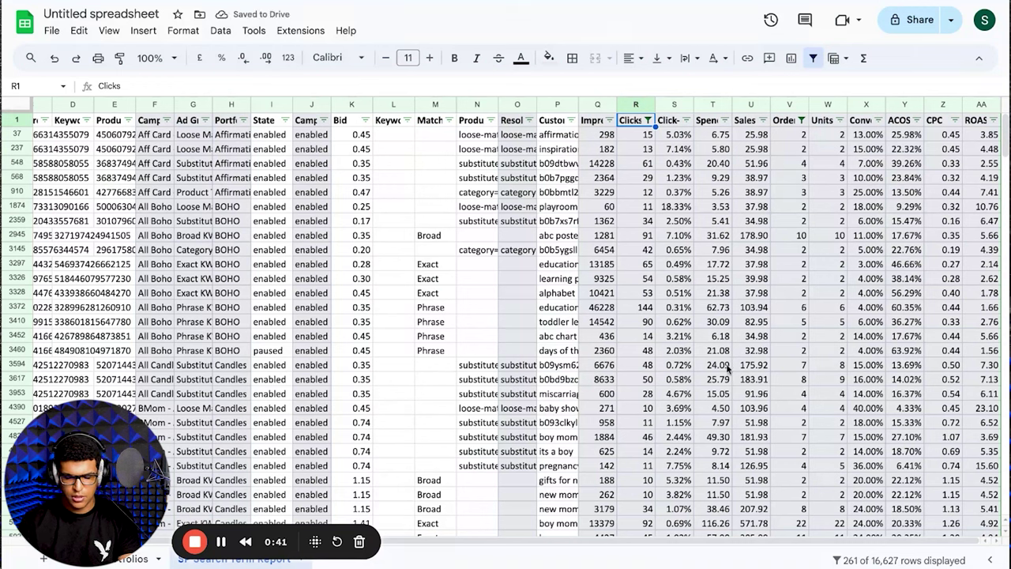
- Enter the bid formula =(U37/R37)*0.30 in cell K37
{"action": "left_click", "coordinate": [365, 145]}
{"action": "left_click", "coordinate": [363, 136]}
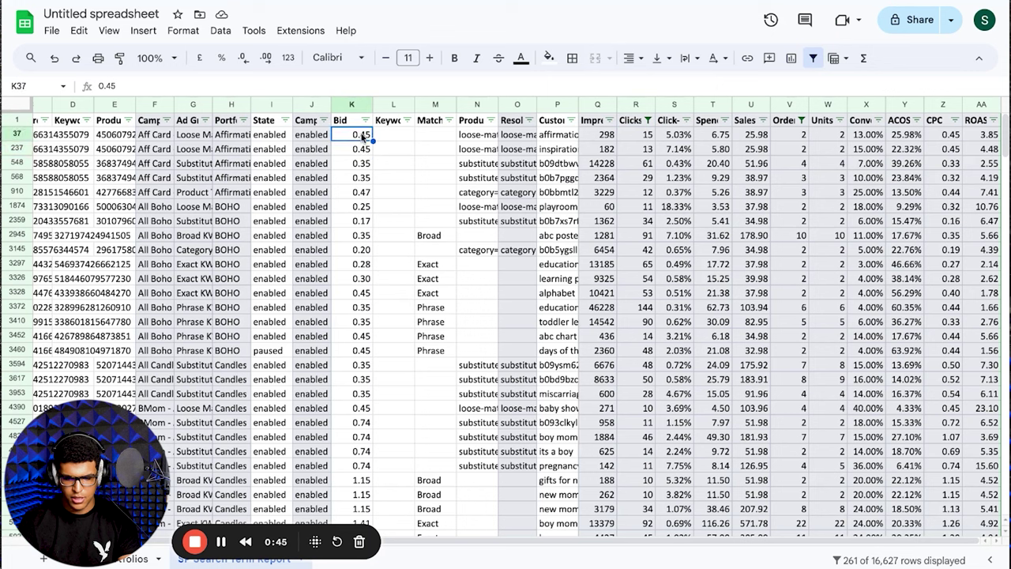
{"action": "type", "text": "="}
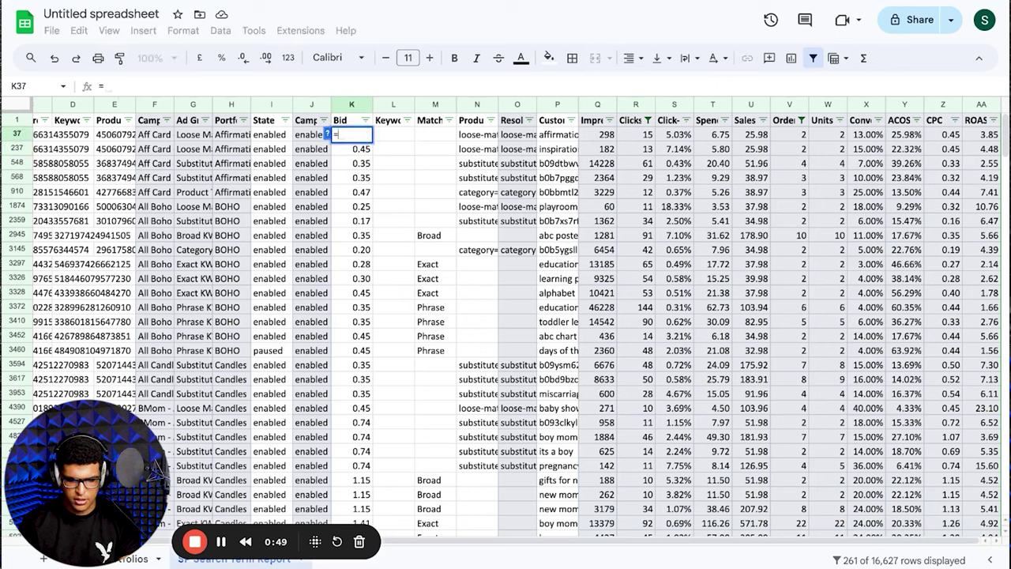
{"action": "type", "text": "("}
{"action": "left_click", "coordinate": [754, 136]}
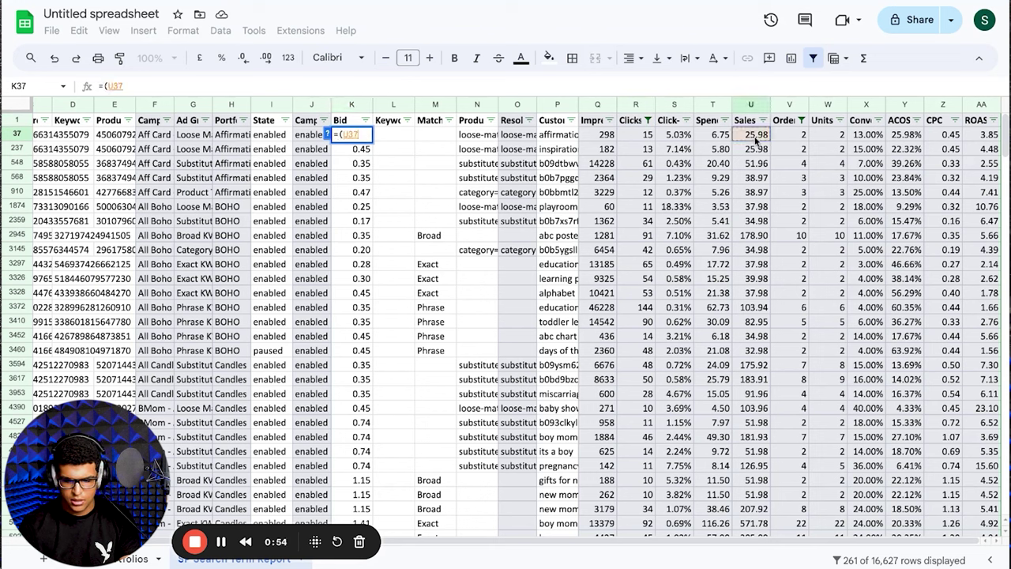
{"action": "type", "text": "/"}
{"action": "left_click", "coordinate": [638, 139]}
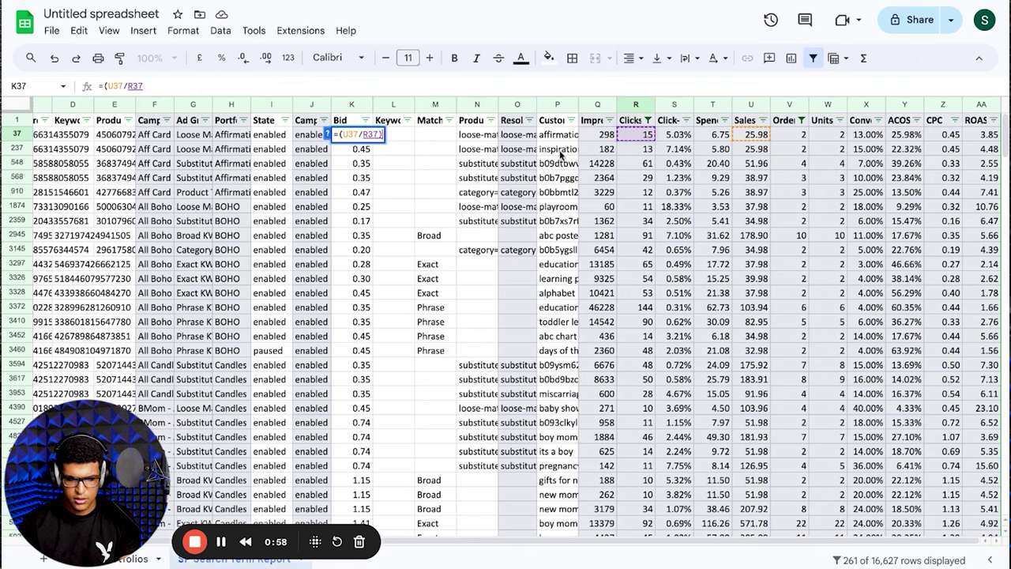
{"action": "type", "text": ")*"}
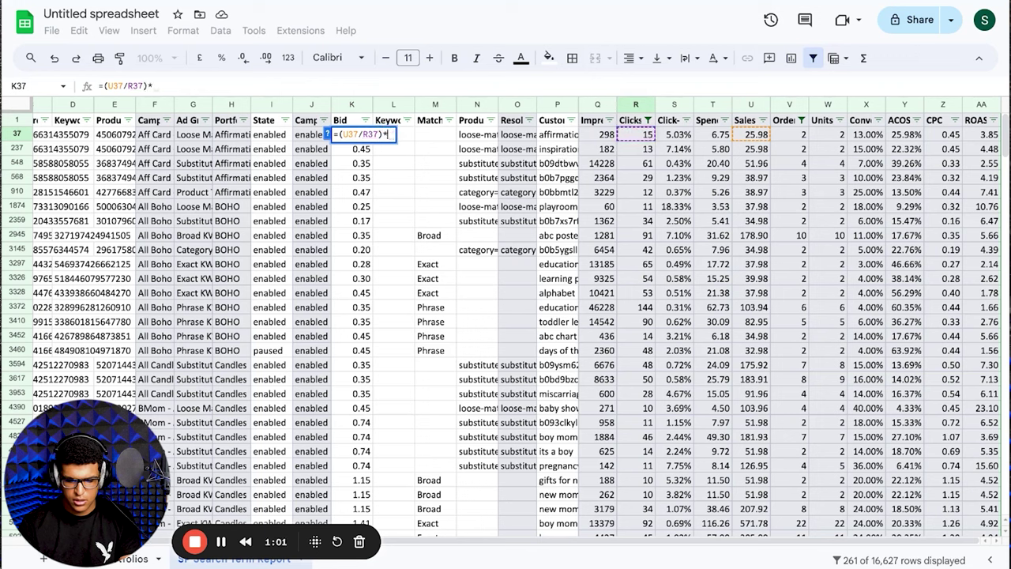
{"action": "type", "text": "0.30"}
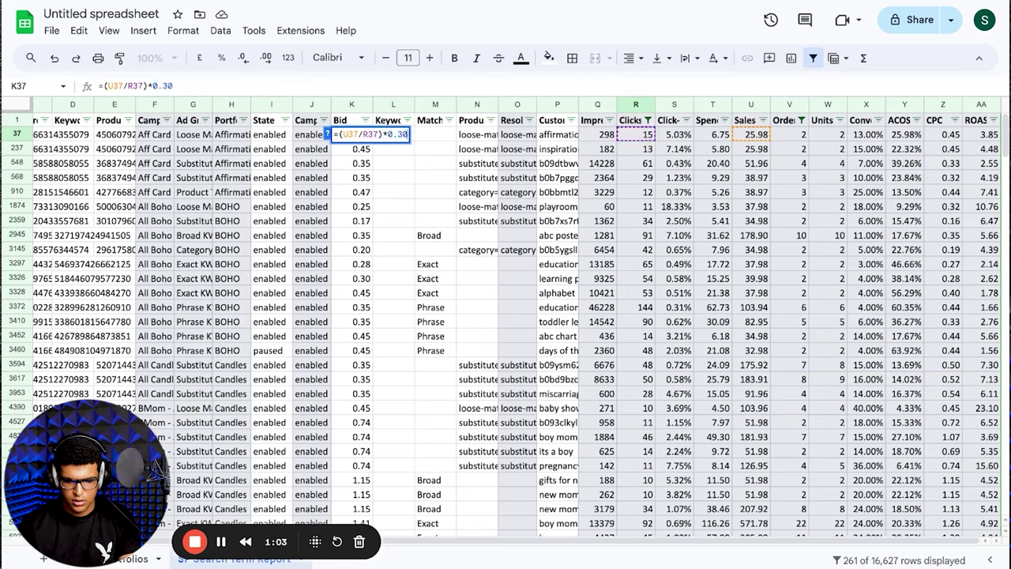
{"action": "key", "text": "Return"}
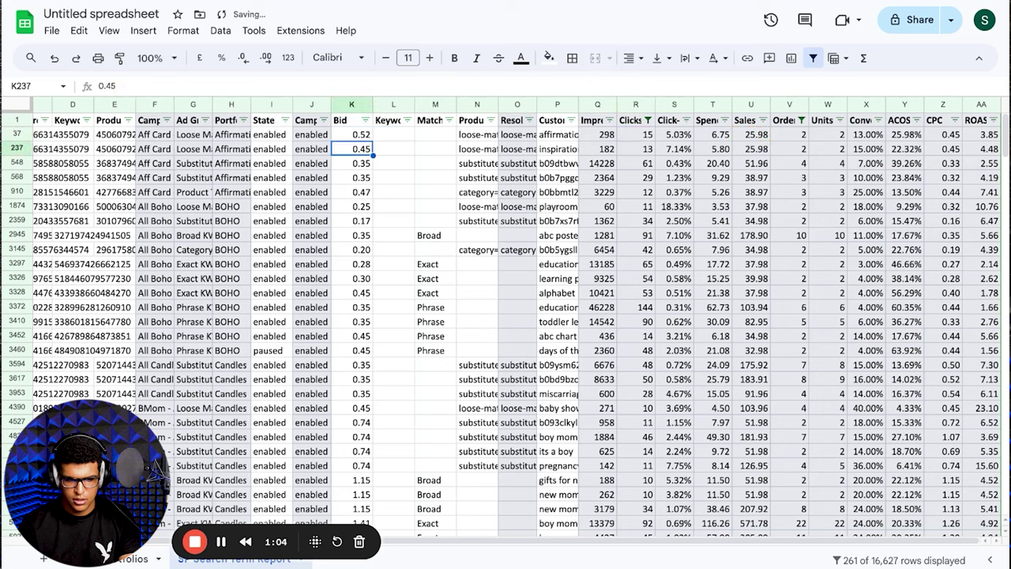
- Copy the K37 formula down the whole Bid column and restore the K1 Bid header
{"action": "left_click", "coordinate": [355, 135]}
{"action": "key", "text": "ctrl+c"}
{"action": "left_click", "coordinate": [353, 104]}
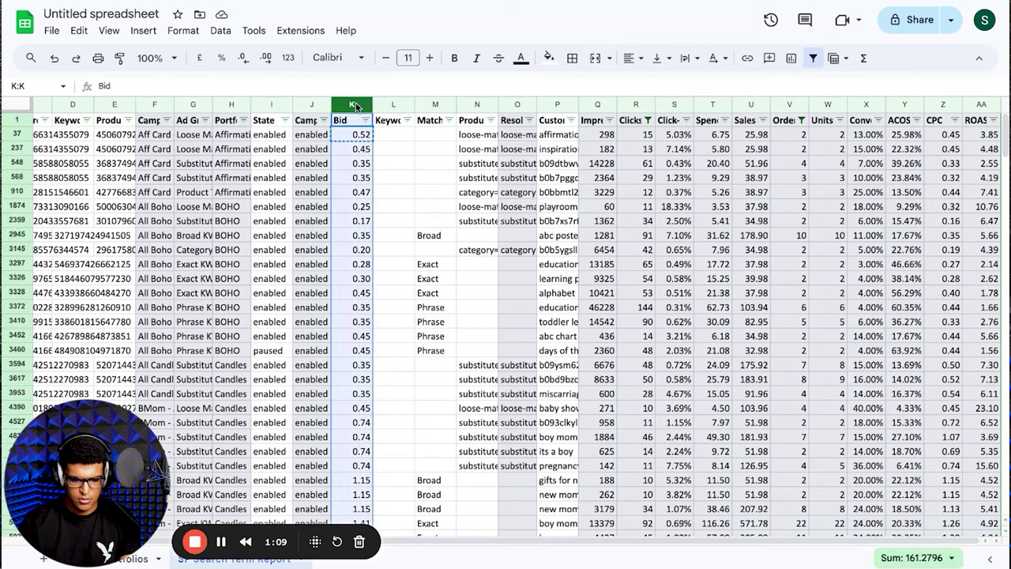
{"action": "key", "text": "ctrl+v"}
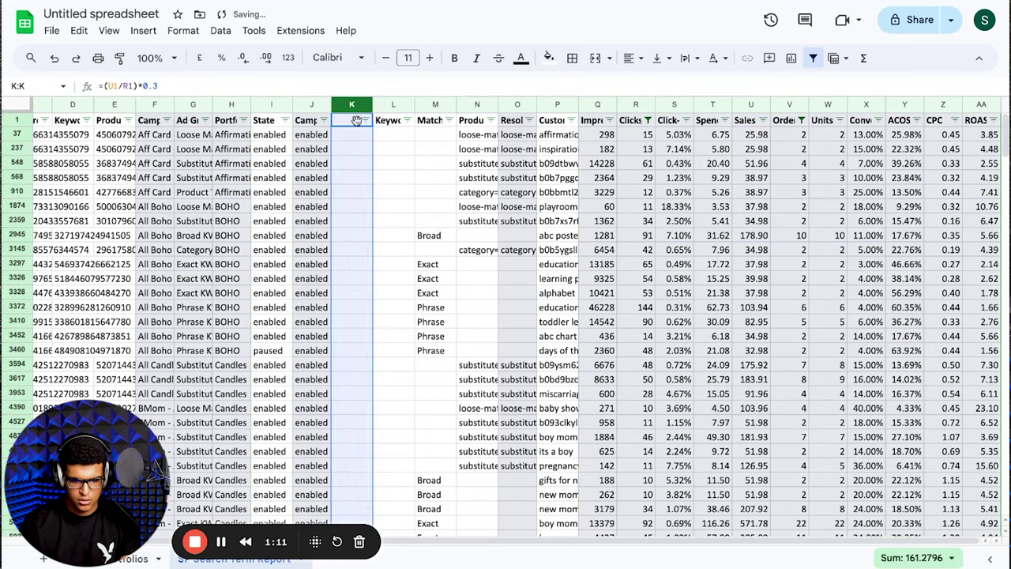
{"action": "left_click", "coordinate": [351, 124]}
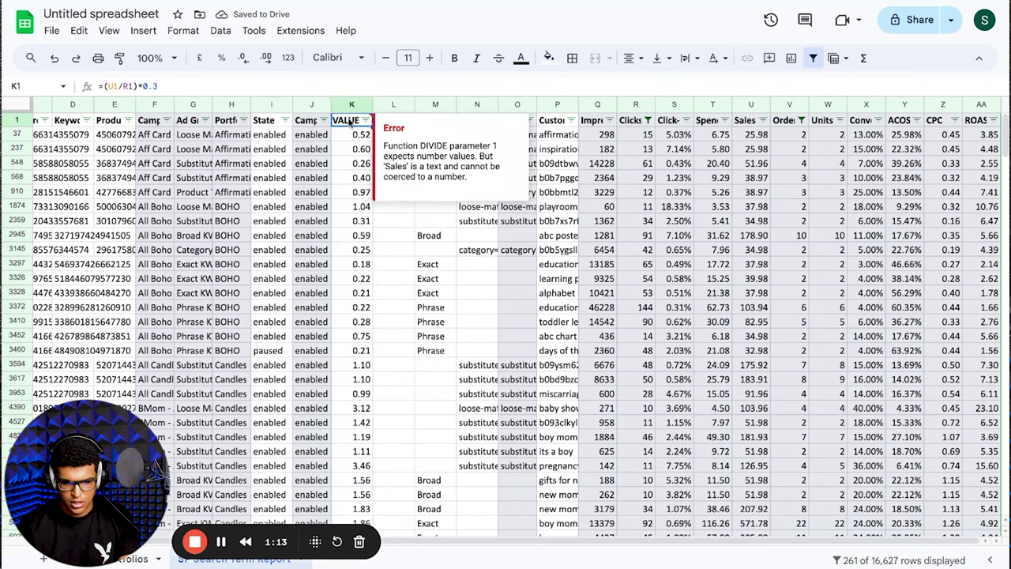
{"action": "double_click", "coordinate": [350, 123]}
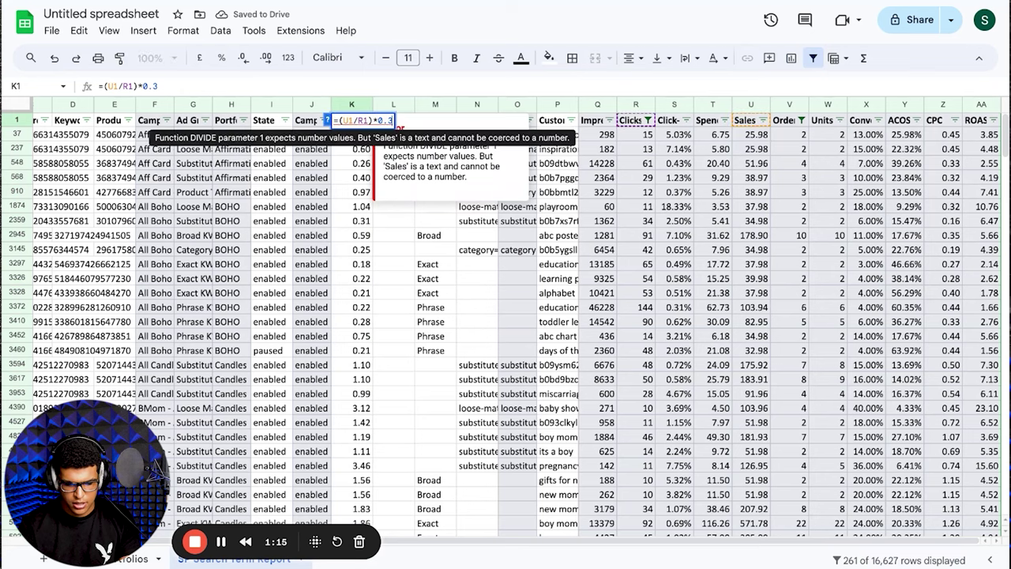
{"action": "key", "text": "ctrl+z"}
{"action": "key", "text": "ctrl+z"}
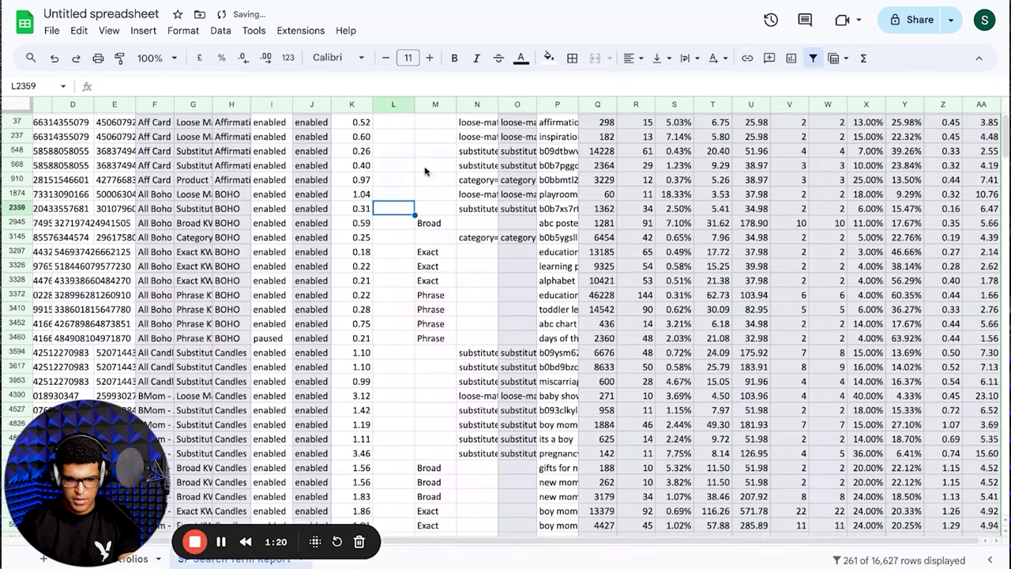
{"action": "scroll", "coordinate": [427, 216], "scroll_direction": "down", "scroll_amount": 5}
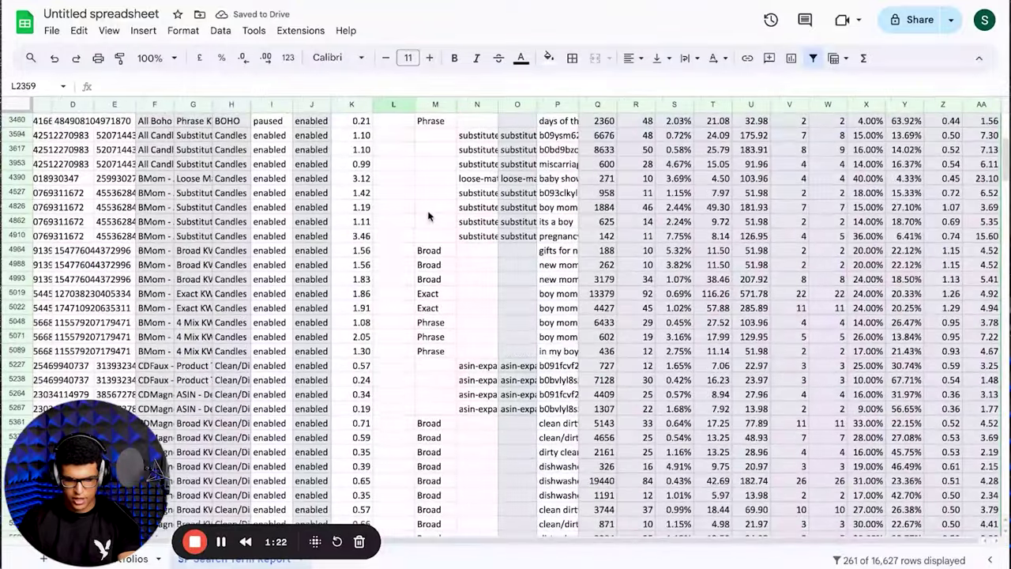
{"action": "right_click", "coordinate": [369, 234]}
{"action": "left_click", "coordinate": [357, 229]}
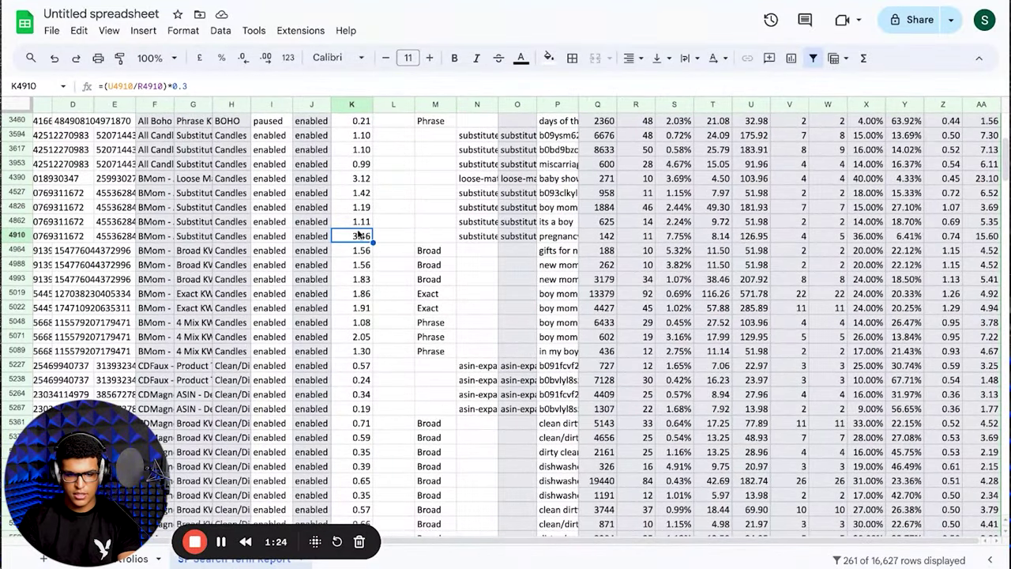
{"action": "scroll", "coordinate": [357, 227], "scroll_direction": "down", "scroll_amount": 7}
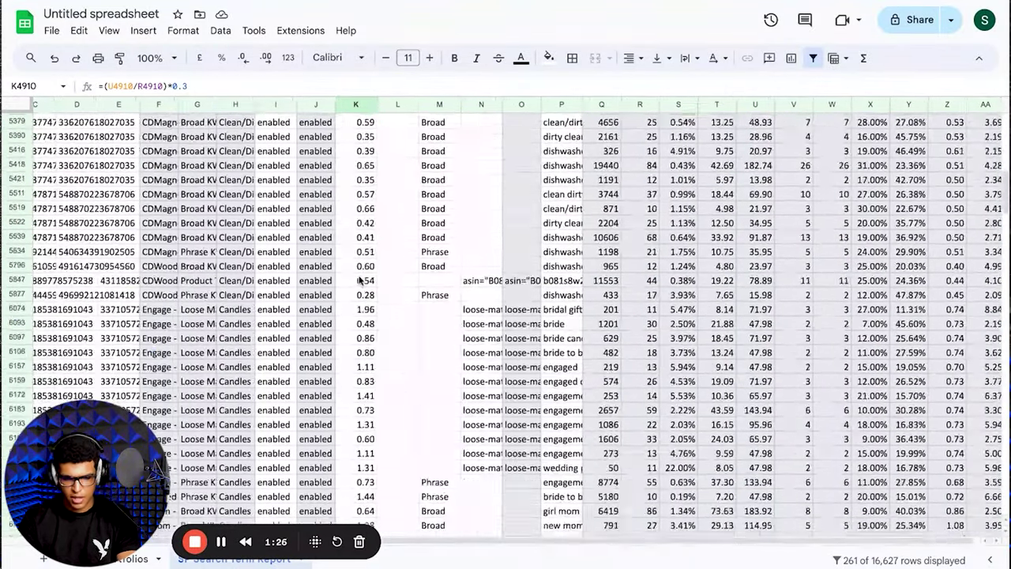
{"action": "scroll", "coordinate": [360, 278], "scroll_direction": "down", "scroll_amount": 3}
{"action": "scroll", "coordinate": [368, 201], "scroll_direction": "down", "scroll_amount": 7}
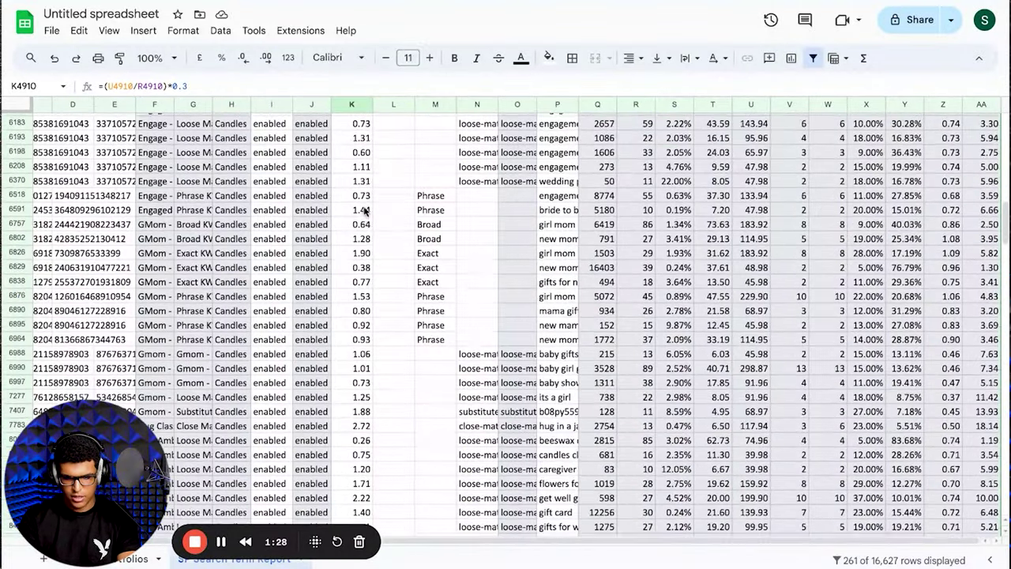
{"action": "scroll", "coordinate": [365, 210], "scroll_direction": "down", "scroll_amount": 15}
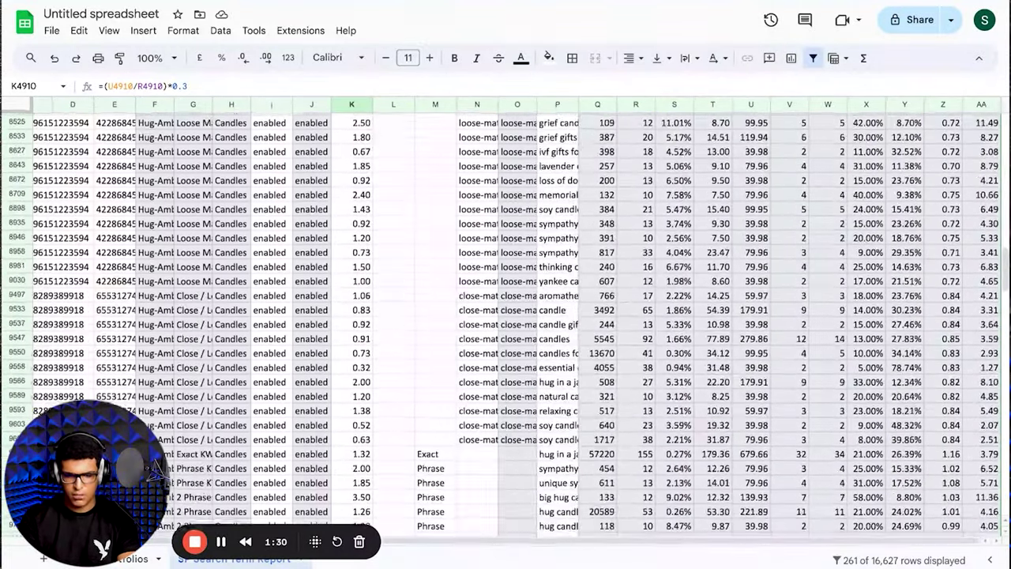
{"action": "scroll", "coordinate": [505, 317], "scroll_direction": "down", "scroll_amount": 3}
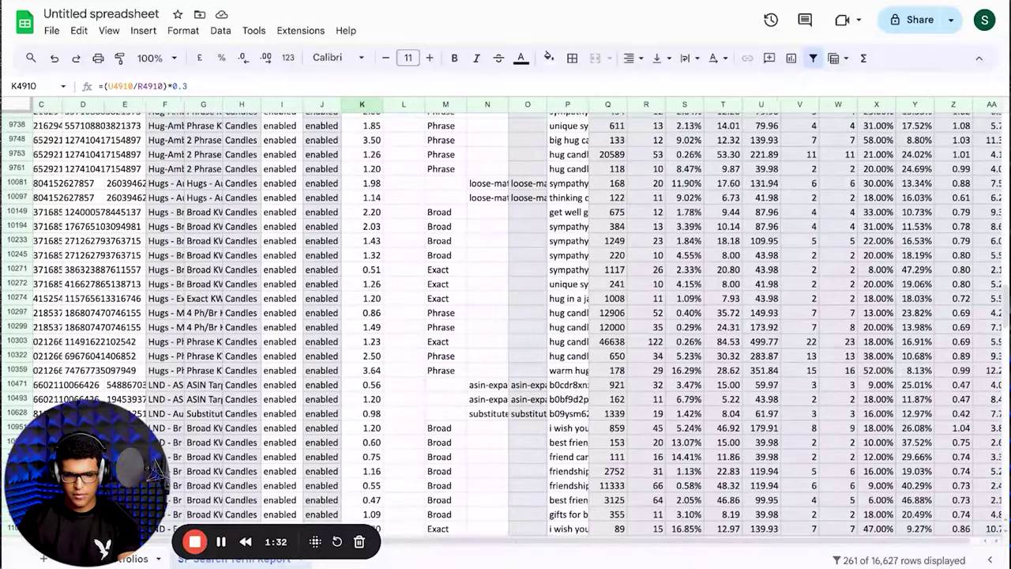
{"action": "left_click", "coordinate": [379, 215]}
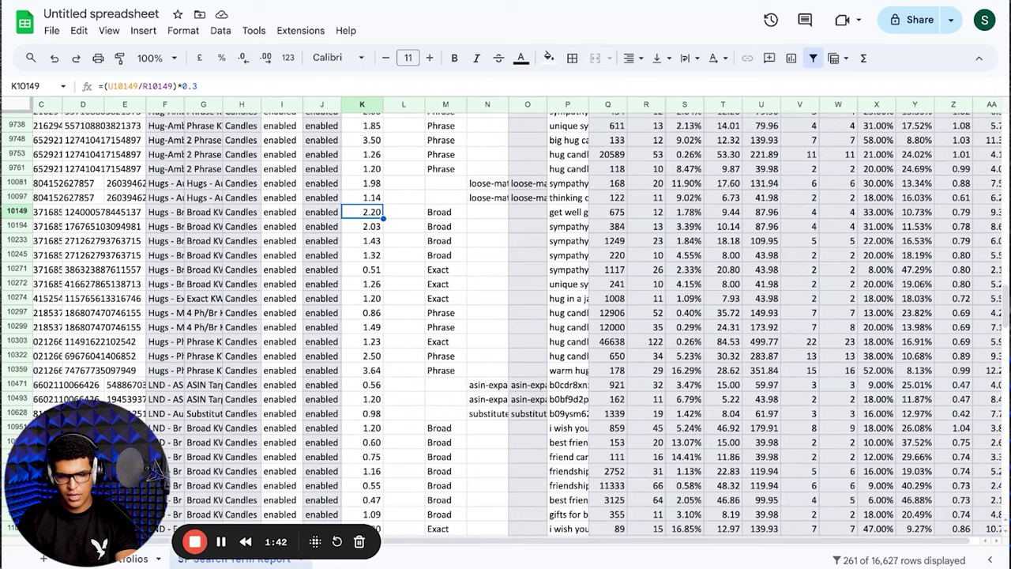
{"action": "left_click", "coordinate": [364, 229]}
{"action": "scroll", "coordinate": [370, 248], "scroll_direction": "down", "scroll_amount": 2}
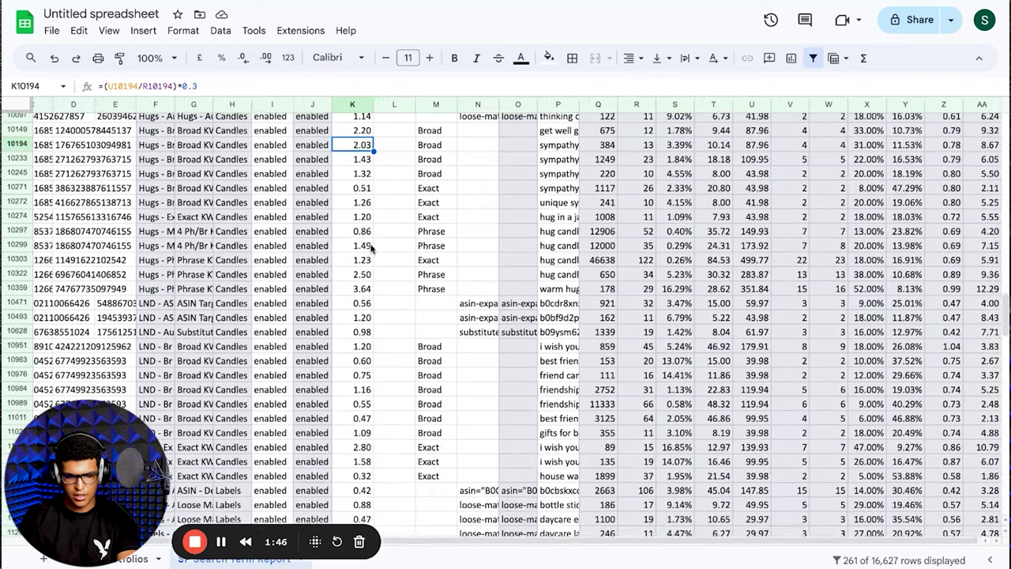
{"action": "scroll", "coordinate": [371, 248], "scroll_direction": "down", "scroll_amount": 15}
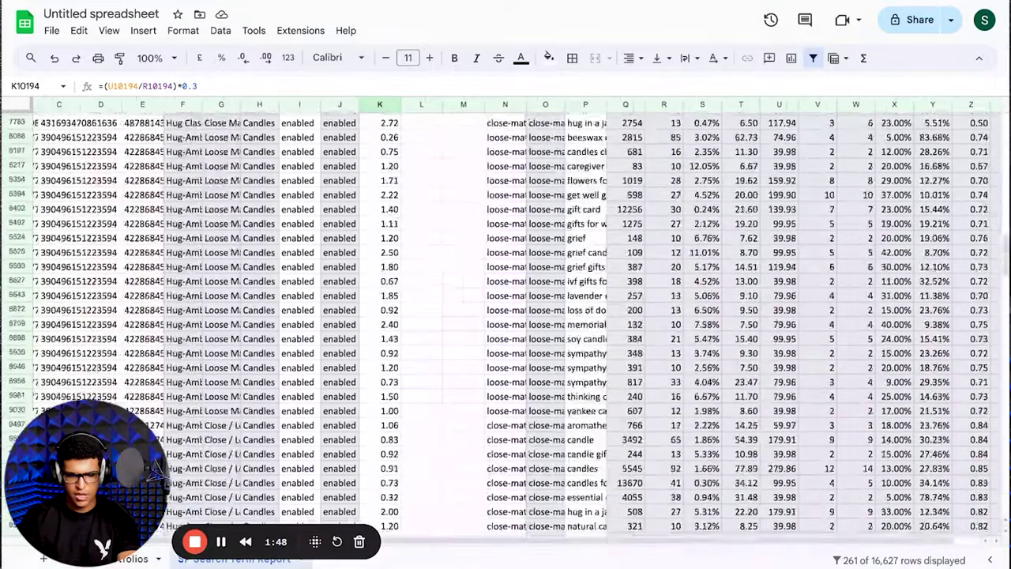
{"action": "scroll", "coordinate": [370, 248], "scroll_direction": "up", "scroll_amount": 15}
- Add a 'greater than 1.5' condition filter on the Bid column, leaving 30 rows
{"action": "left_click", "coordinate": [395, 120]}
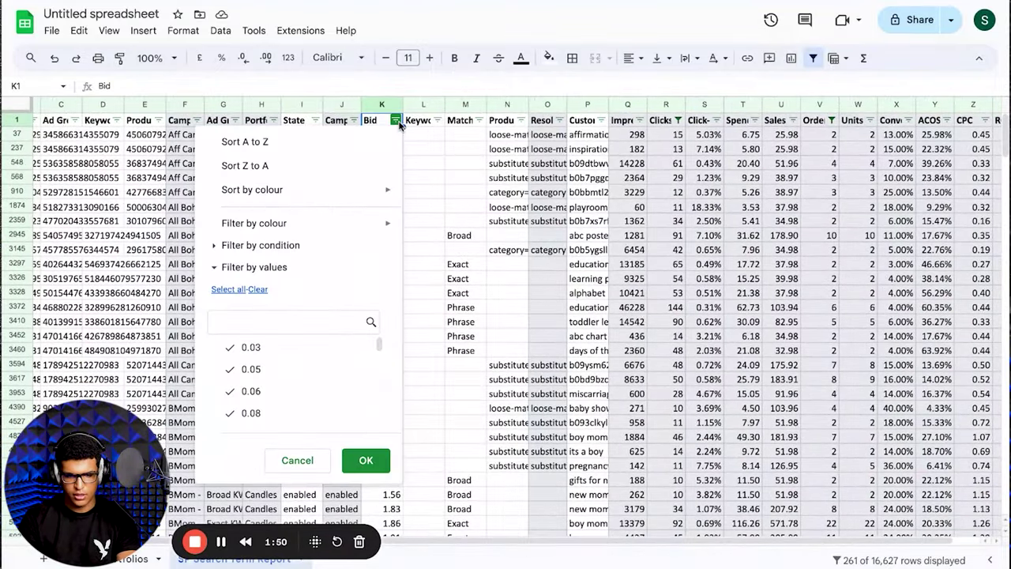
{"action": "left_click", "coordinate": [222, 246]}
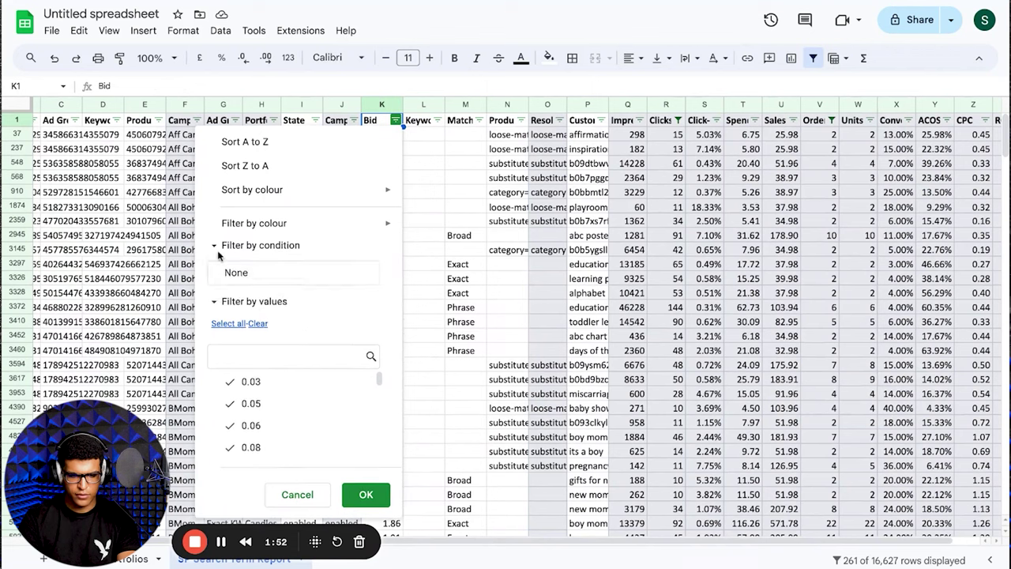
{"action": "left_click", "coordinate": [276, 271]}
{"action": "scroll", "coordinate": [282, 342], "scroll_direction": "down", "scroll_amount": 3}
{"action": "scroll", "coordinate": [282, 342], "scroll_direction": "down", "scroll_amount": 1}
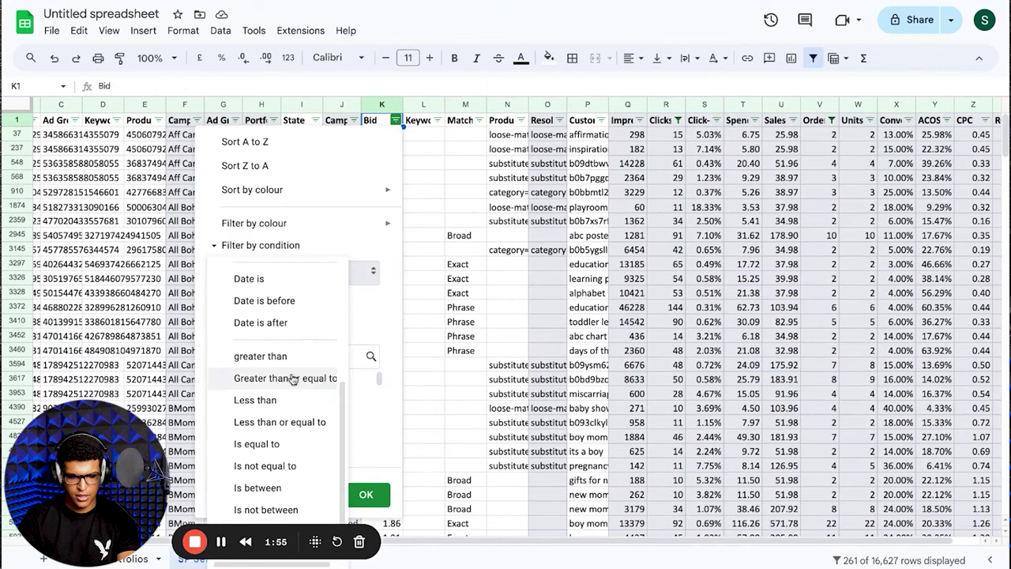
{"action": "left_click", "coordinate": [284, 358]}
{"action": "left_click", "coordinate": [287, 305]}
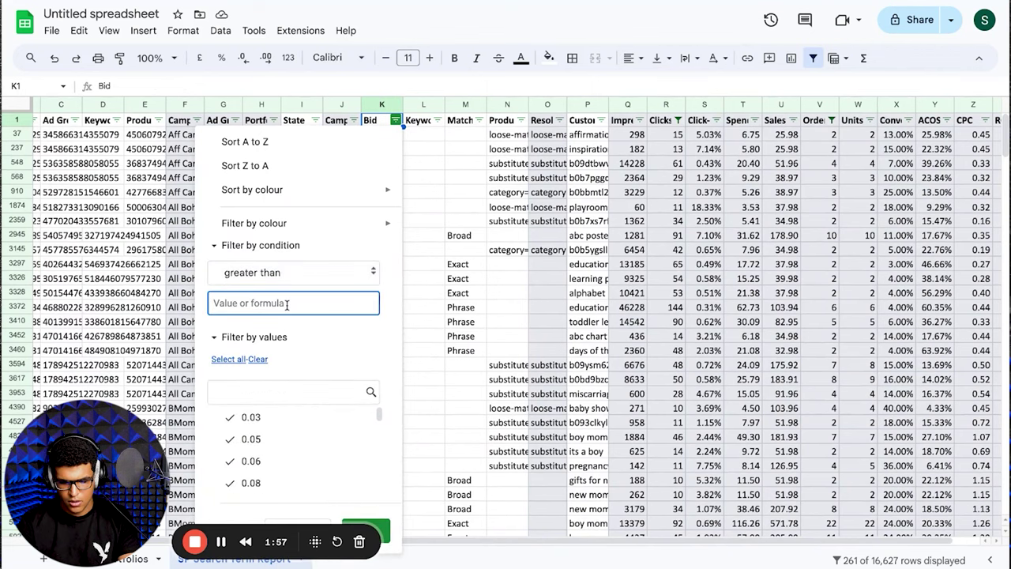
{"action": "type", "text": "1.5"}
{"action": "left_click", "coordinate": [366, 531]}
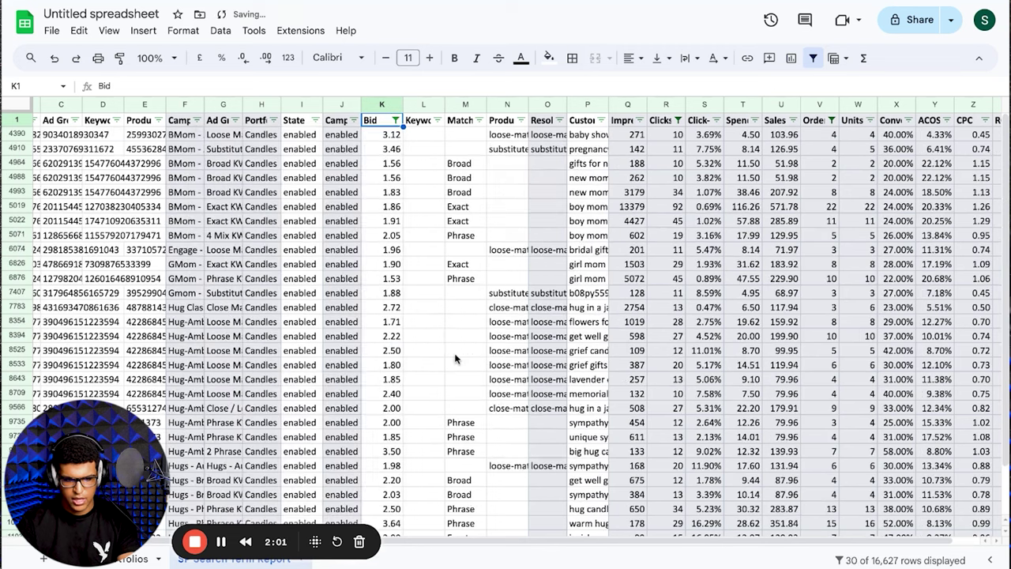
{"action": "left_click", "coordinate": [398, 137]}
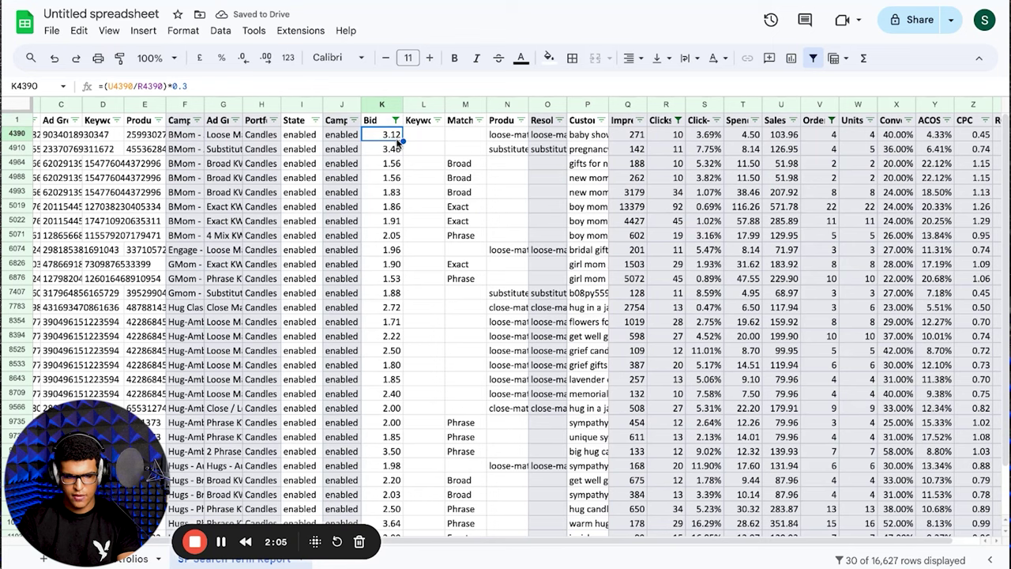
{"action": "left_click", "coordinate": [396, 150]}
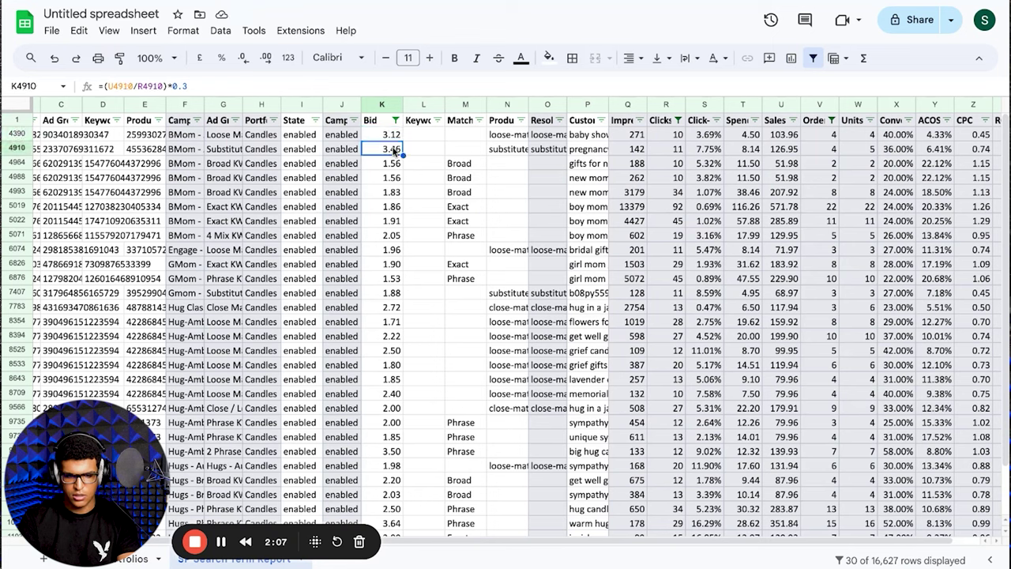
{"action": "left_click", "coordinate": [398, 163]}
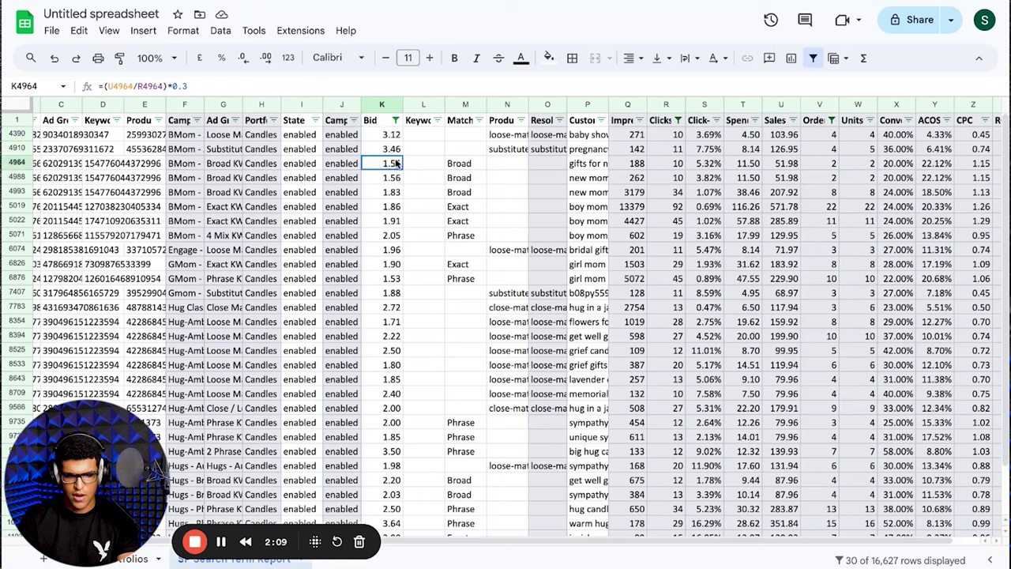
{"action": "left_click", "coordinate": [393, 176]}
{"action": "left_click", "coordinate": [391, 196]}
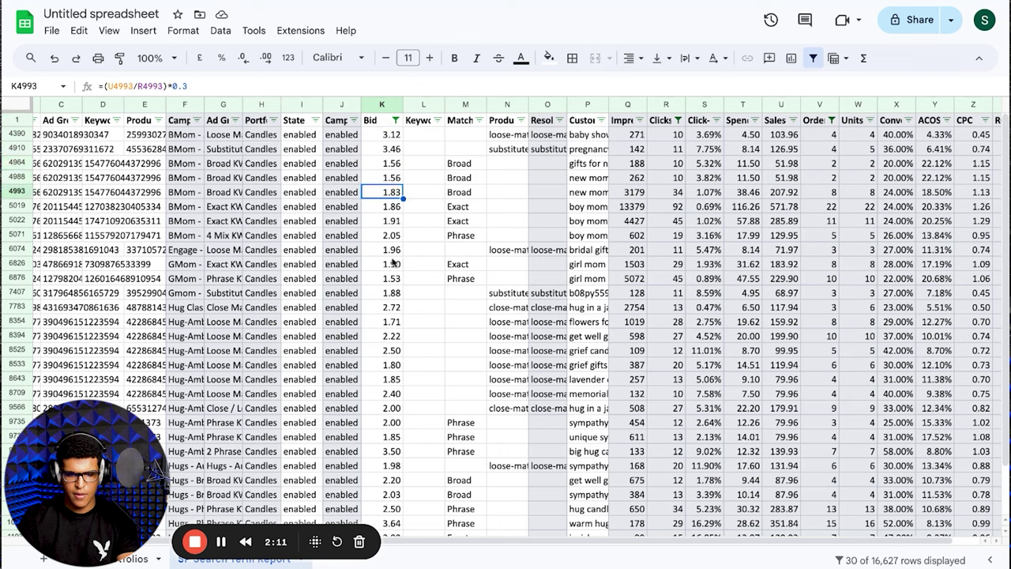
{"action": "left_click", "coordinate": [680, 136]}
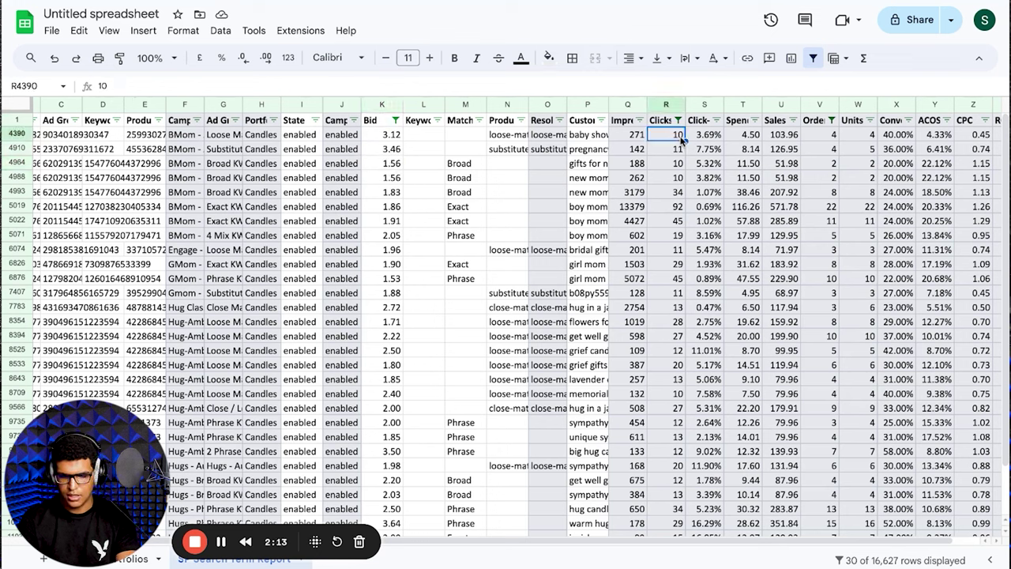
{"action": "left_click", "coordinate": [828, 138]}
{"action": "left_click", "coordinate": [690, 137]}
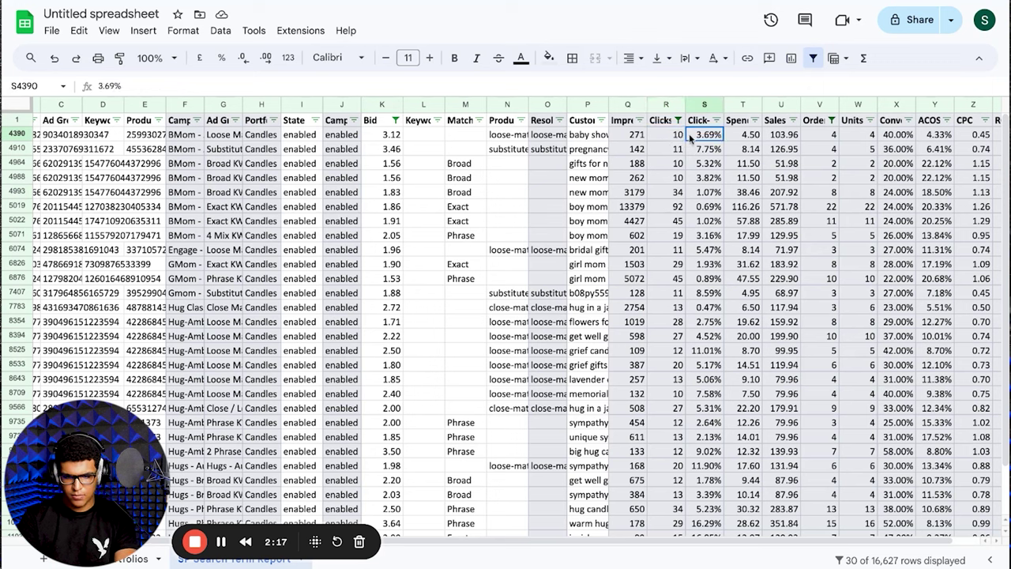
{"action": "left_click", "coordinate": [675, 138]}
{"action": "left_click", "coordinate": [807, 139]}
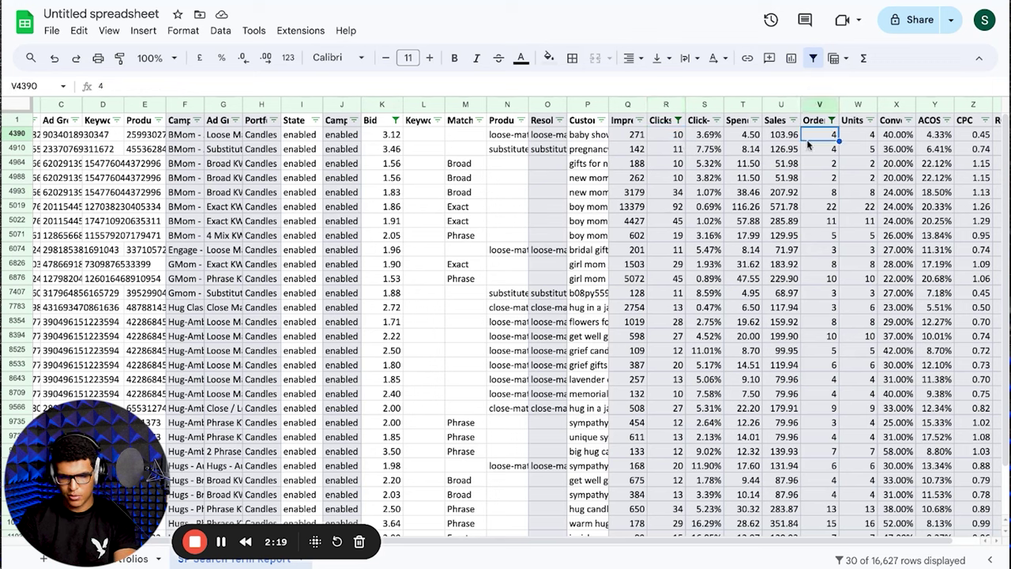
{"action": "left_click", "coordinate": [668, 137]}
{"action": "left_click", "coordinate": [393, 137]}
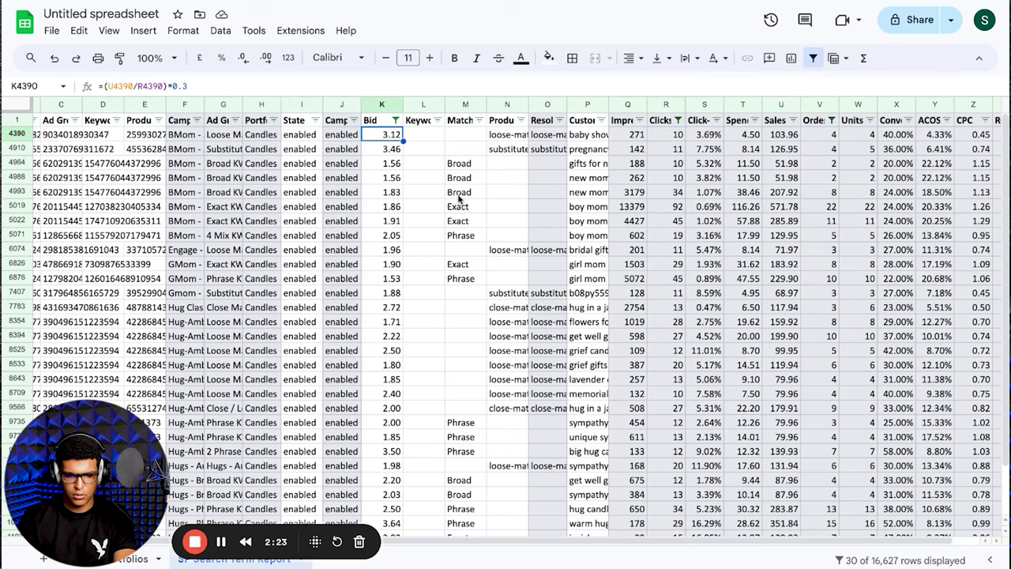
{"action": "scroll", "coordinate": [458, 198], "scroll_direction": "down", "scroll_amount": 3}
{"action": "scroll", "coordinate": [459, 198], "scroll_direction": "up", "scroll_amount": 3}
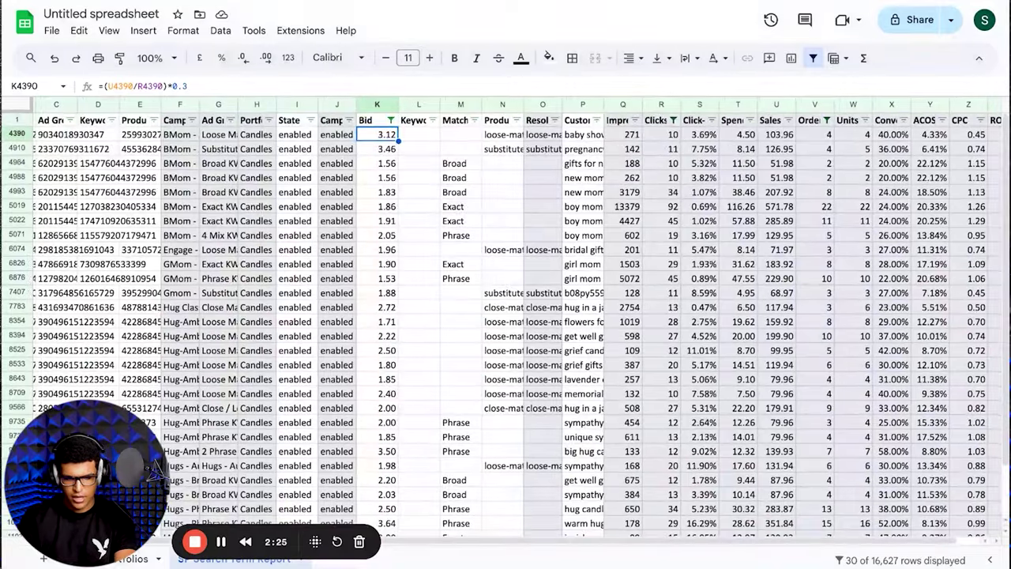
{"action": "scroll", "coordinate": [427, 175], "scroll_direction": "down", "scroll_amount": 3}
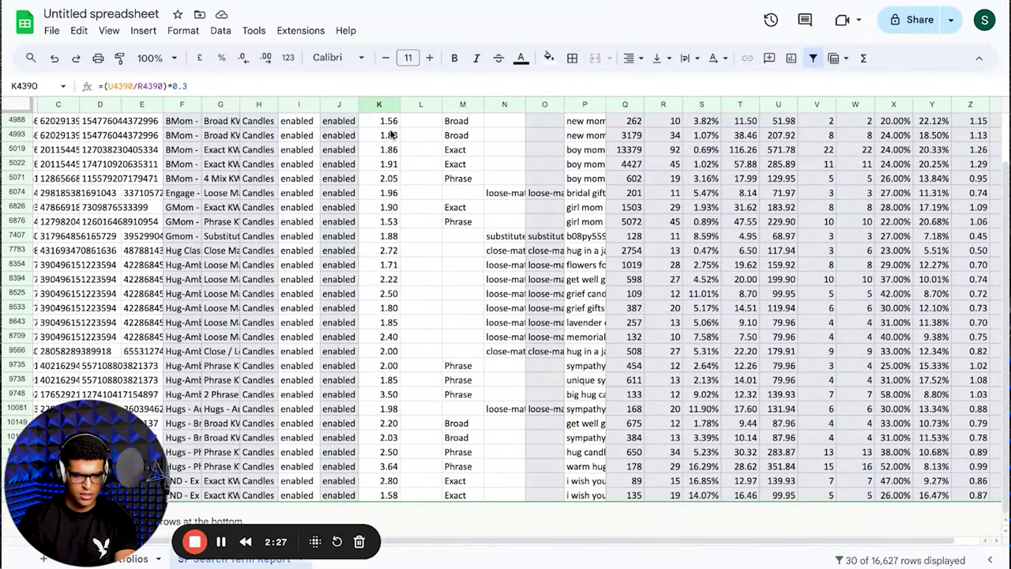
{"action": "scroll", "coordinate": [392, 137], "scroll_direction": "up", "scroll_amount": 3}
{"action": "scroll", "coordinate": [405, 150], "scroll_direction": "down", "scroll_amount": 3}
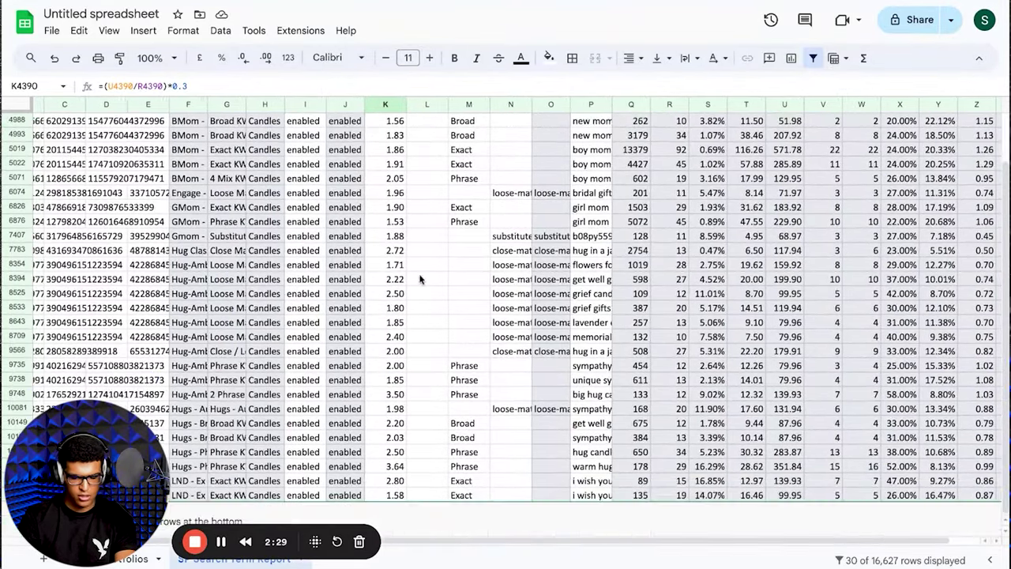
{"action": "scroll", "coordinate": [443, 408], "scroll_direction": "up", "scroll_amount": 2}
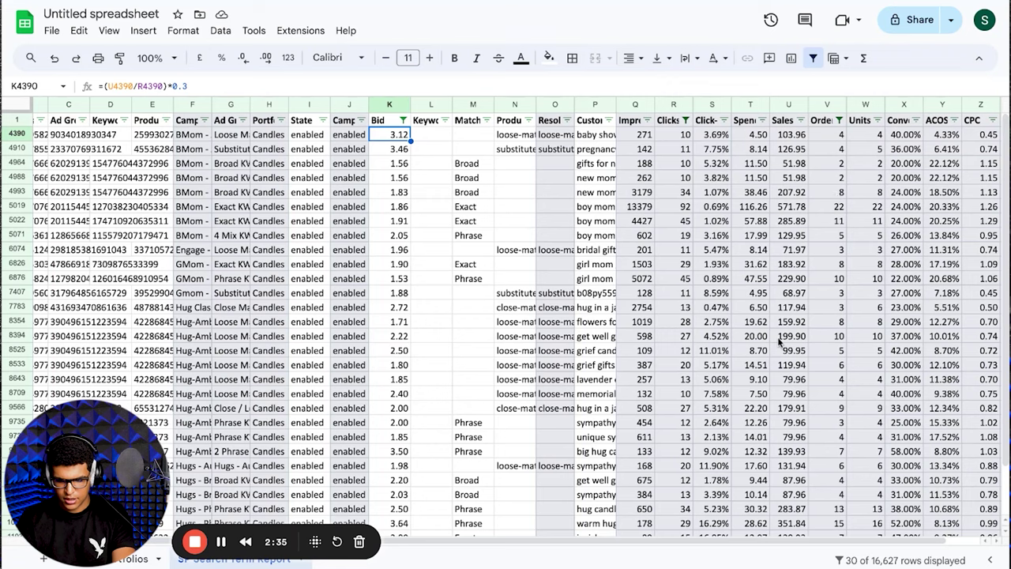
{"action": "scroll", "coordinate": [780, 341], "scroll_direction": "down", "scroll_amount": 1}
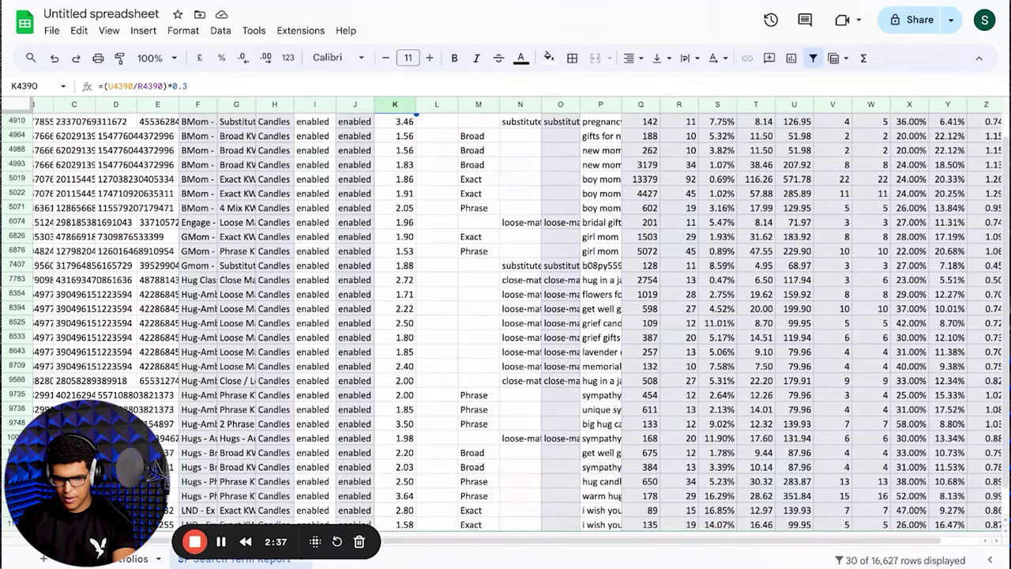
{"action": "scroll", "coordinate": [853, 314], "scroll_direction": "up", "scroll_amount": 1}
{"action": "scroll", "coordinate": [859, 295], "scroll_direction": "down", "scroll_amount": 2}
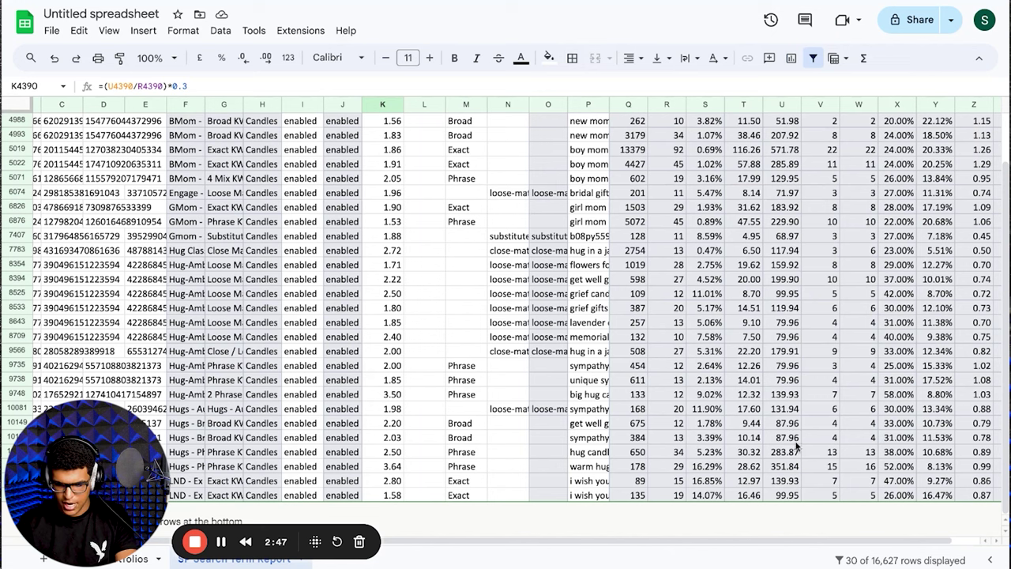
{"action": "left_click", "coordinate": [828, 455]}
{"action": "left_click", "coordinate": [677, 454]}
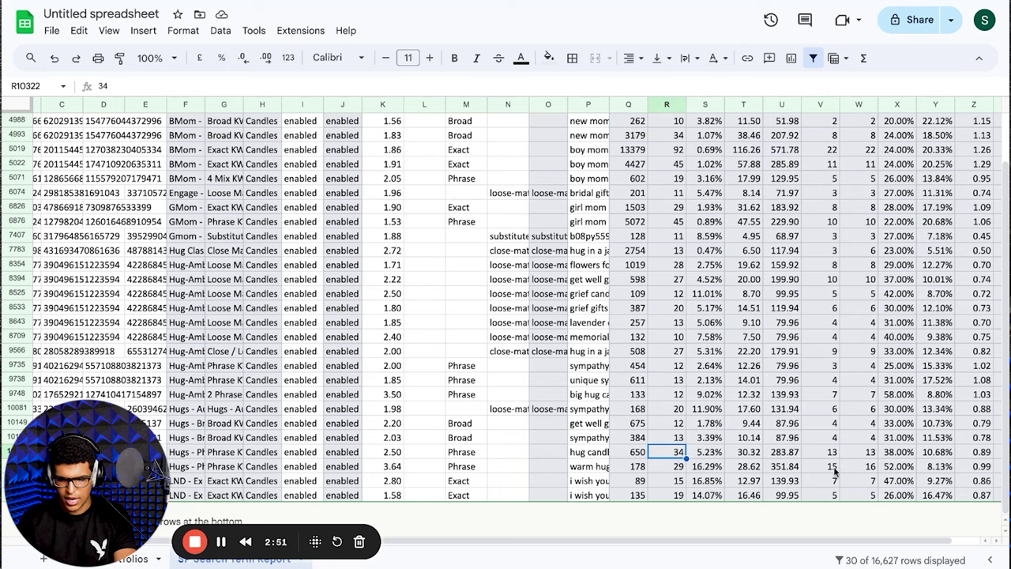
{"action": "left_click", "coordinate": [834, 472]}
{"action": "left_click", "coordinate": [676, 470]}
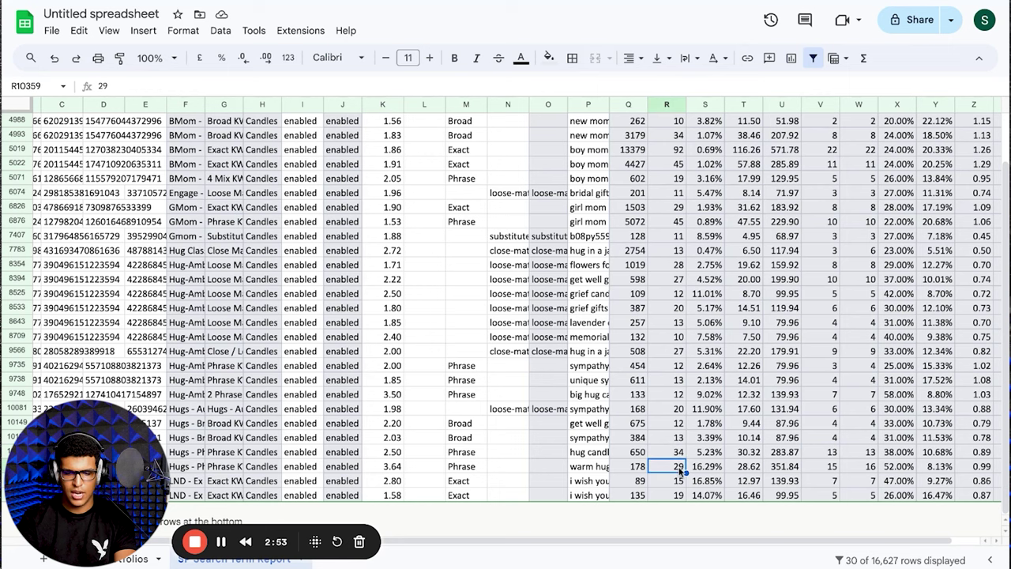
{"action": "left_click", "coordinate": [839, 483]}
{"action": "left_click", "coordinate": [684, 484]}
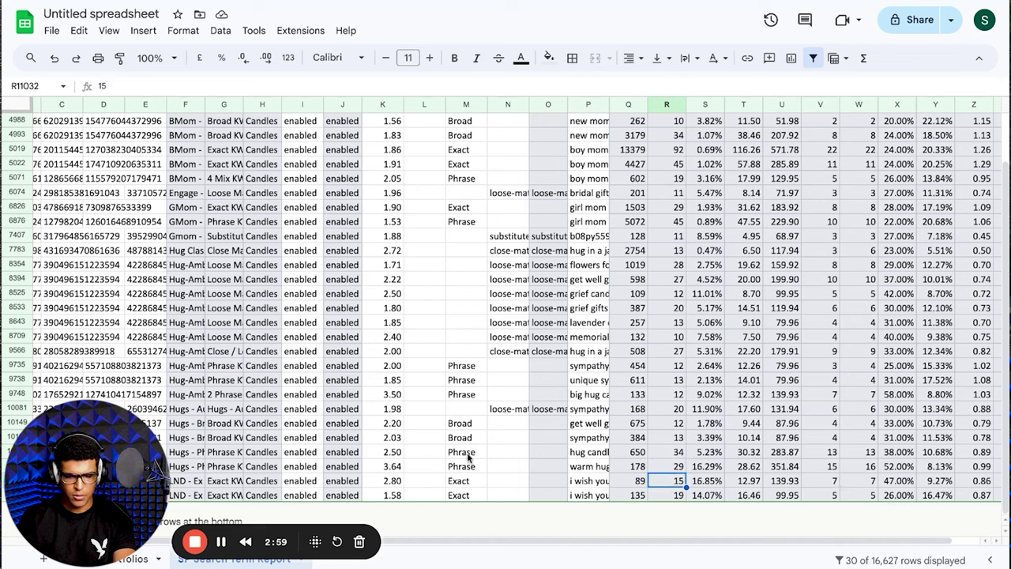
{"action": "left_click", "coordinate": [399, 467]}
{"action": "left_click", "coordinate": [399, 453]}
{"action": "left_click", "coordinate": [398, 424]}
{"action": "left_click", "coordinate": [397, 395]}
{"action": "left_click", "coordinate": [395, 338]}
{"action": "left_click", "coordinate": [389, 279]}
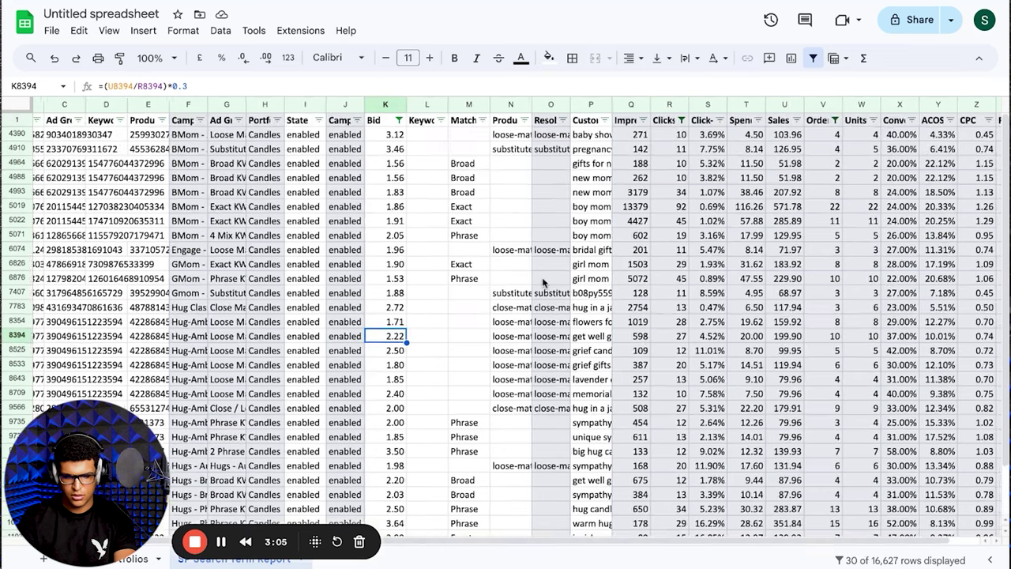
{"action": "scroll", "coordinate": [666, 289], "scroll_direction": "right", "scroll_amount": 2}
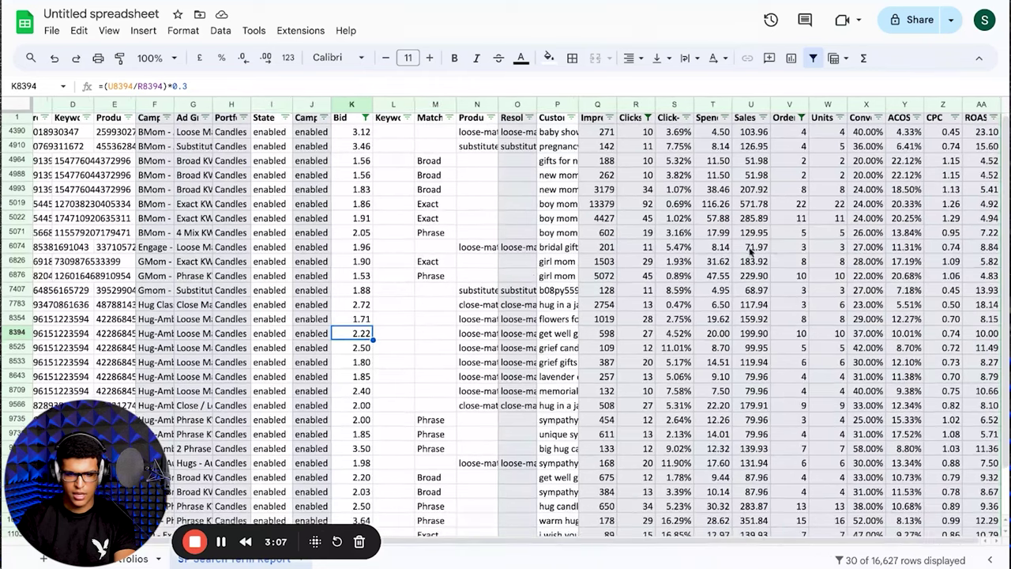
- Reset the filter and keep only rows with 0 orders
{"action": "left_click", "coordinate": [813, 61]}
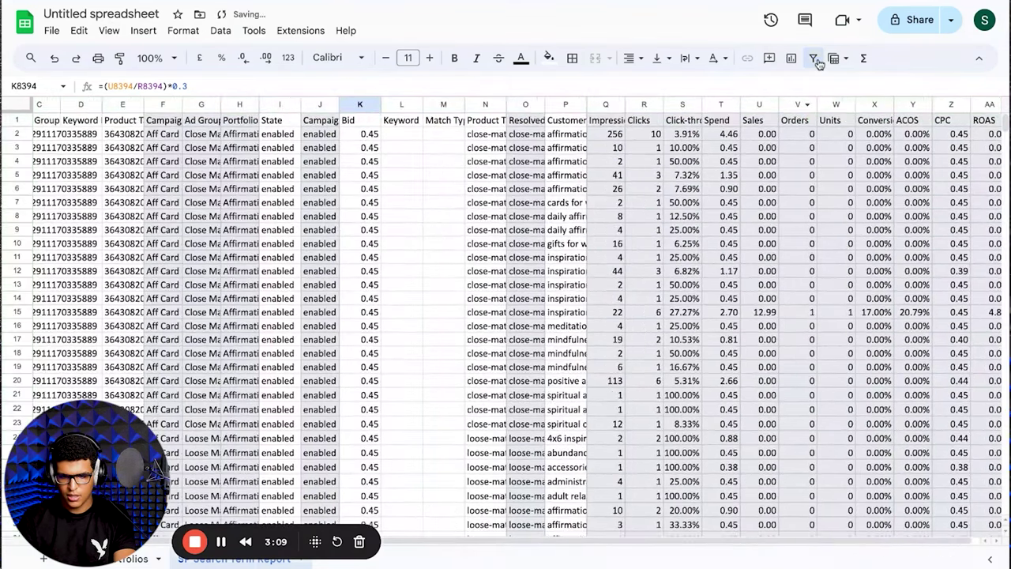
{"action": "left_click", "coordinate": [814, 60]}
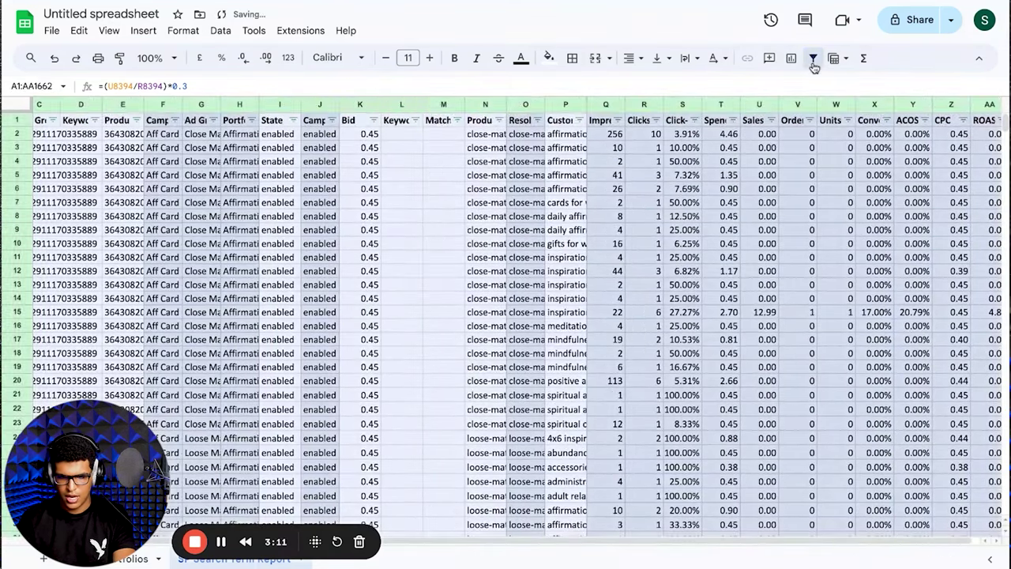
{"action": "left_click", "coordinate": [811, 121]}
{"action": "left_click", "coordinate": [811, 120]}
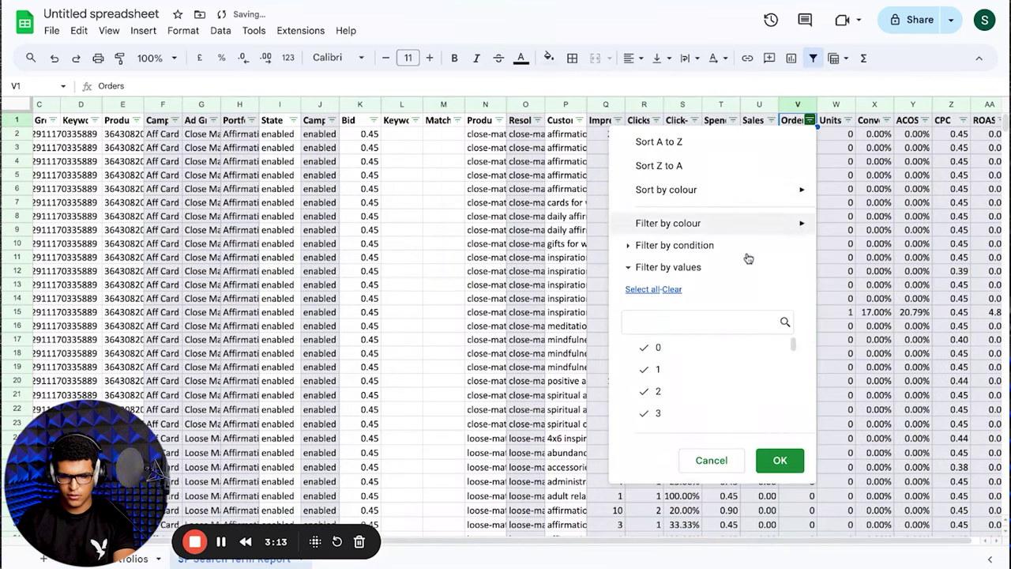
{"action": "left_click", "coordinate": [674, 290]}
{"action": "left_click", "coordinate": [654, 347]}
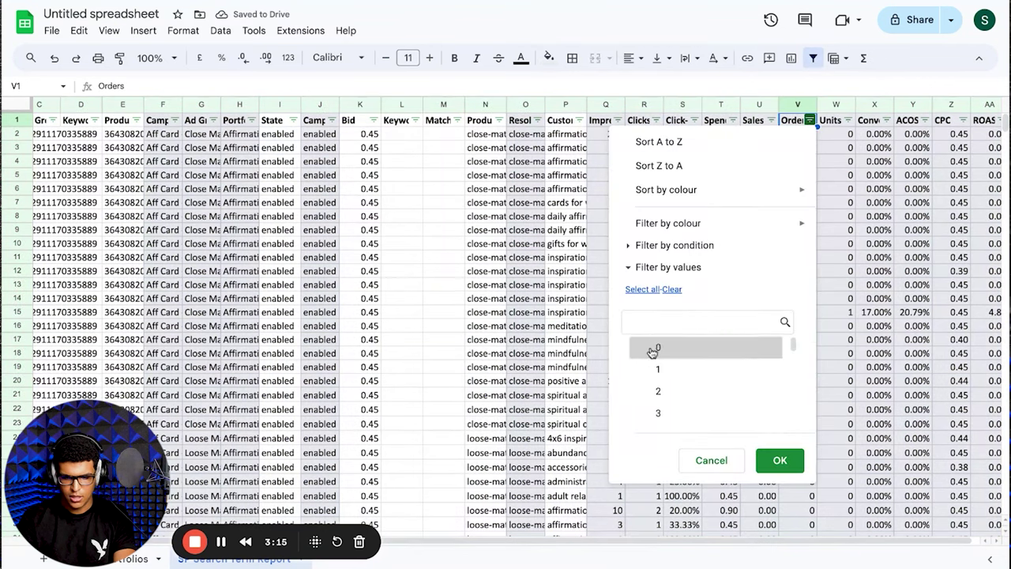
{"action": "left_click", "coordinate": [781, 460]}
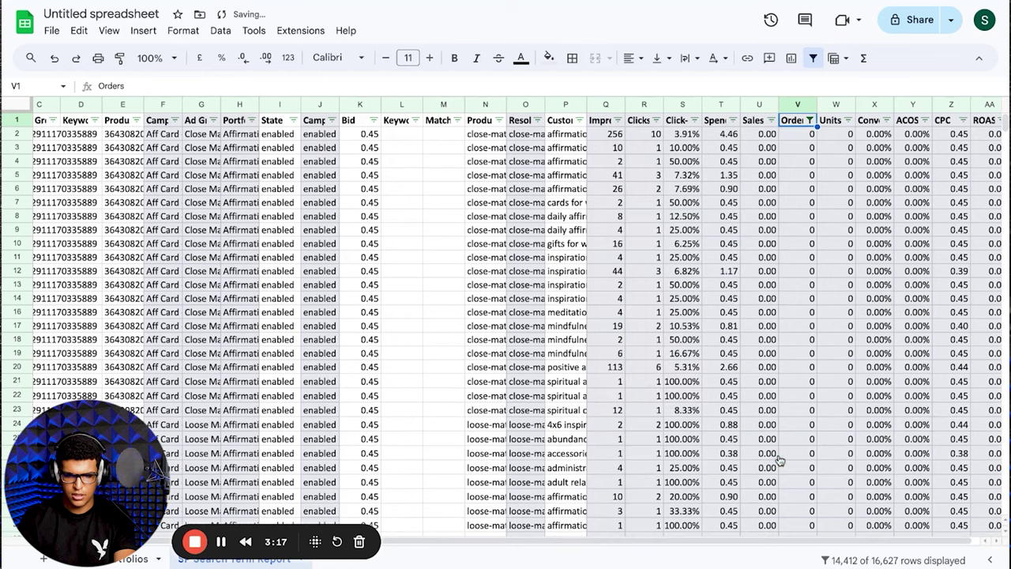
- Exclude Clicks values 1 through 9 so only keywords with 10+ clicks remain, 144 rows
{"action": "left_click", "coordinate": [694, 120]}
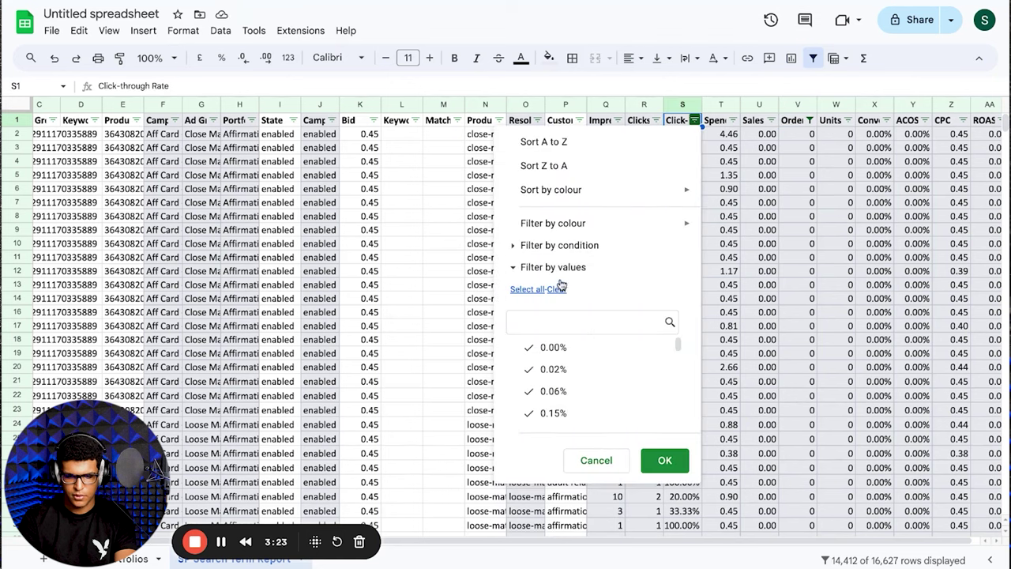
{"action": "left_click", "coordinate": [656, 120]}
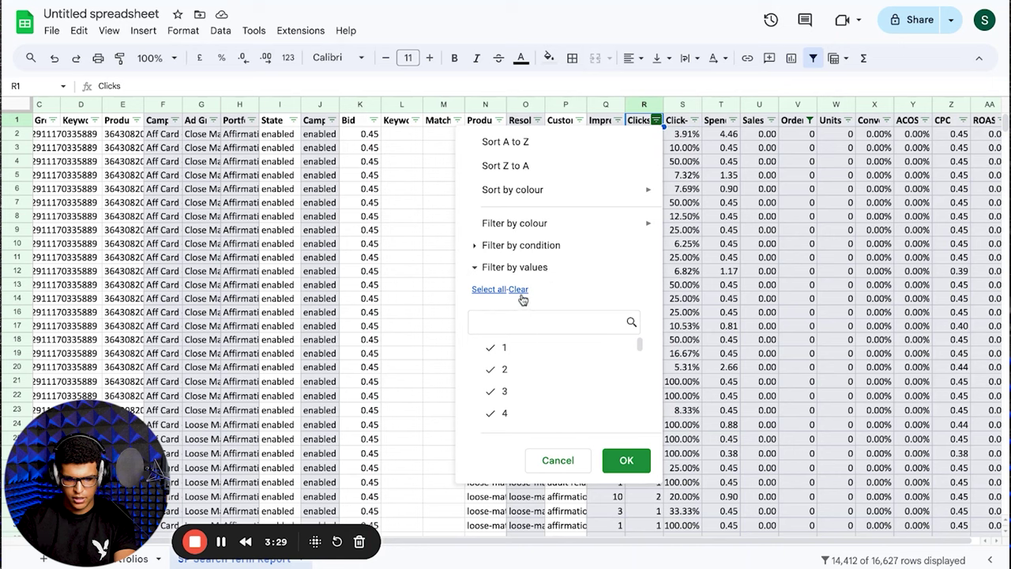
{"action": "left_click", "coordinate": [498, 347]}
{"action": "left_click", "coordinate": [500, 371]}
{"action": "scroll", "coordinate": [500, 371], "scroll_direction": "down", "scroll_amount": 1}
{"action": "left_click", "coordinate": [501, 369]}
{"action": "left_click", "coordinate": [502, 389]}
{"action": "scroll", "coordinate": [502, 379], "scroll_direction": "down", "scroll_amount": 2}
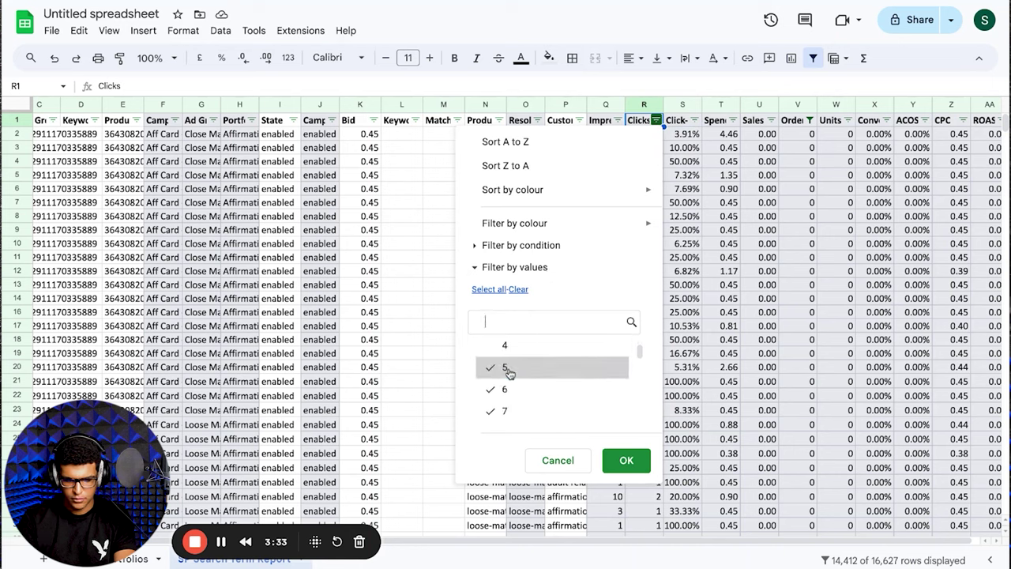
{"action": "left_click", "coordinate": [504, 368]}
{"action": "left_click", "coordinate": [501, 388]}
{"action": "scroll", "coordinate": [501, 388], "scroll_direction": "down", "scroll_amount": 1}
{"action": "left_click", "coordinate": [499, 382]}
{"action": "left_click", "coordinate": [504, 398]}
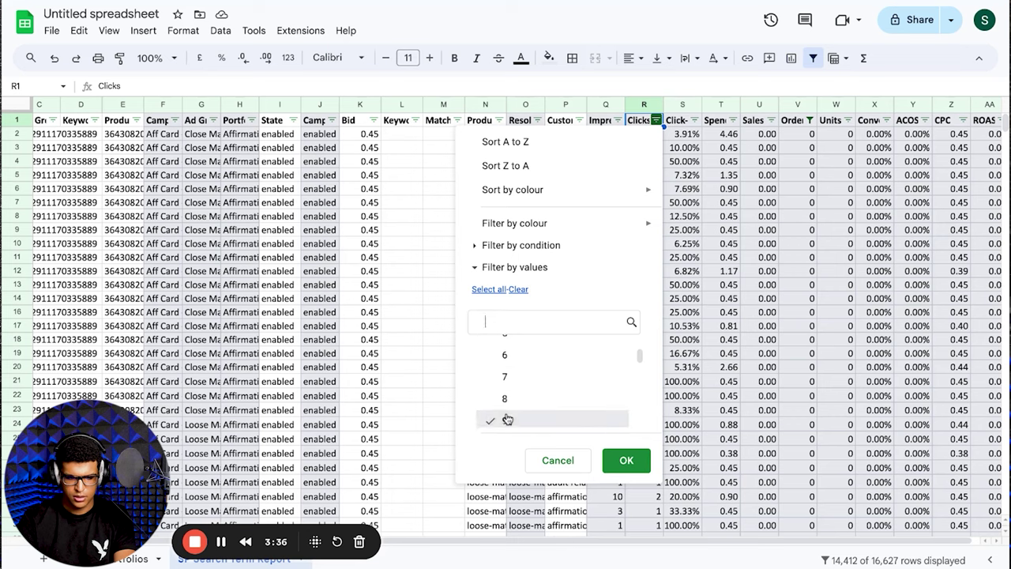
{"action": "left_click", "coordinate": [508, 418]}
{"action": "scroll", "coordinate": [508, 402], "scroll_direction": "down", "scroll_amount": 1}
{"action": "left_click", "coordinate": [624, 460]}
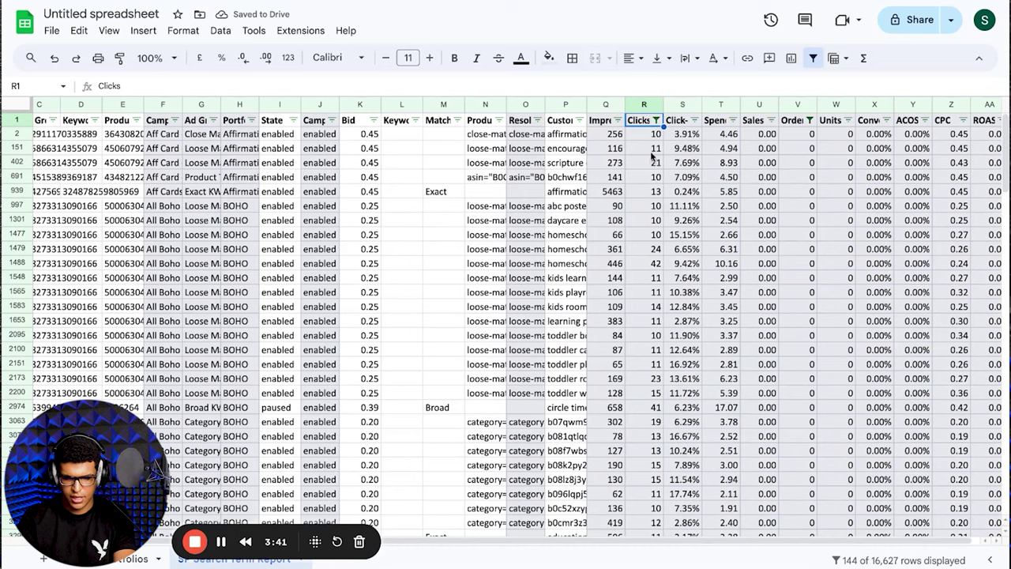
- Enter a formula in L2 multiplying the K2 bid by 0.8
{"action": "left_click", "coordinate": [360, 139]}
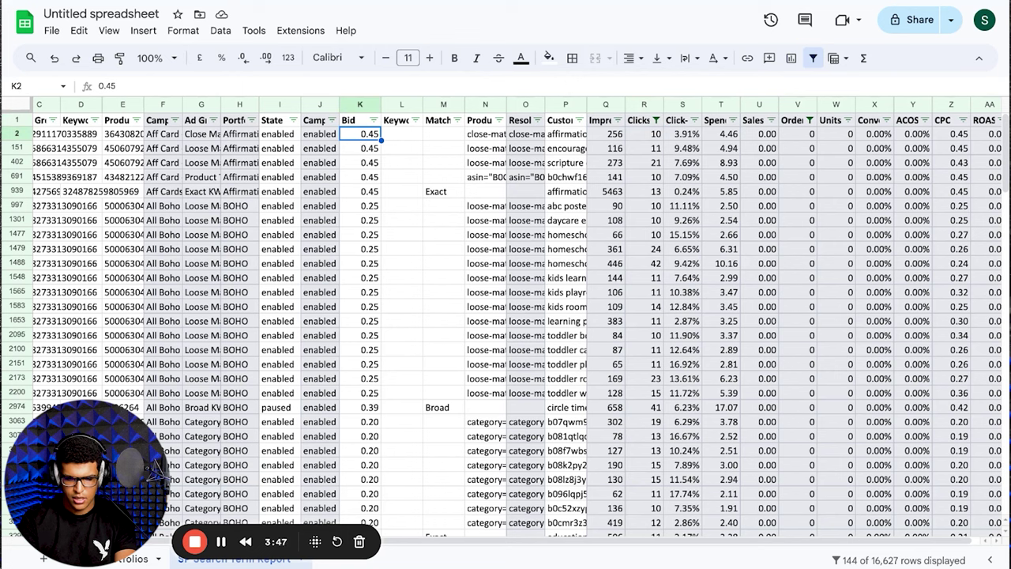
{"action": "left_click", "coordinate": [391, 139]}
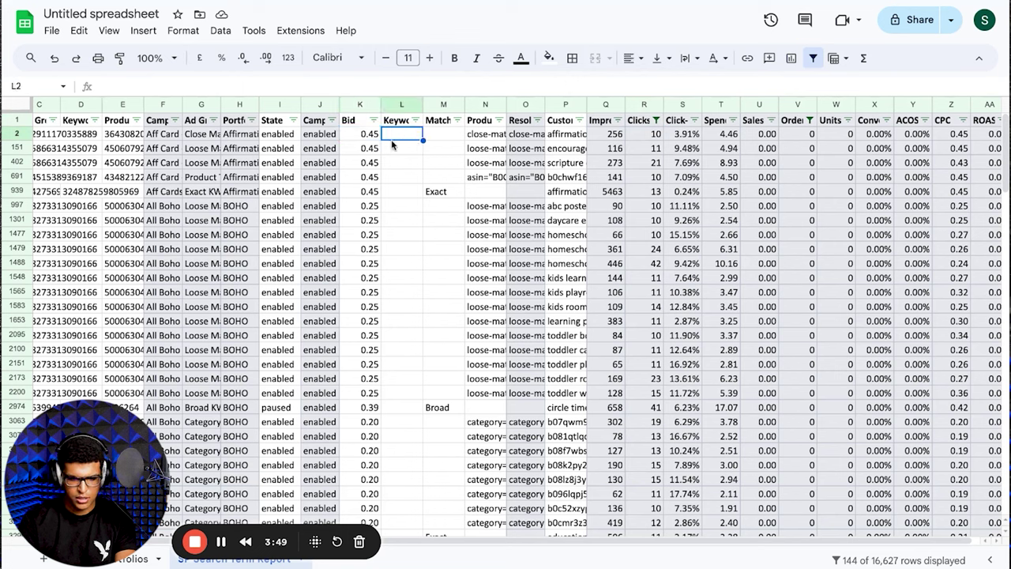
{"action": "type", "text": "="}
{"action": "left_click", "coordinate": [360, 139]}
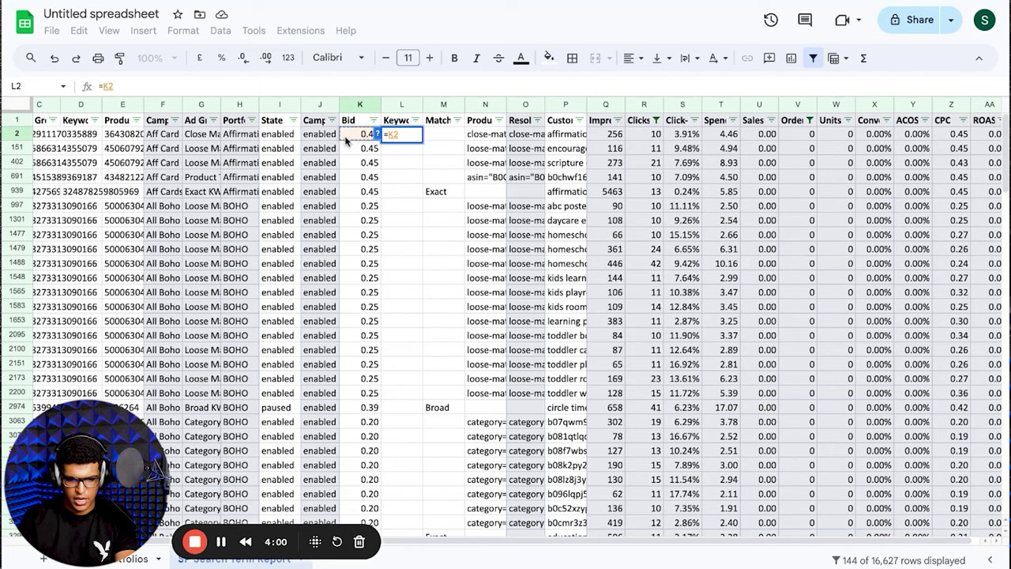
{"action": "type", "text": "*0.8"}
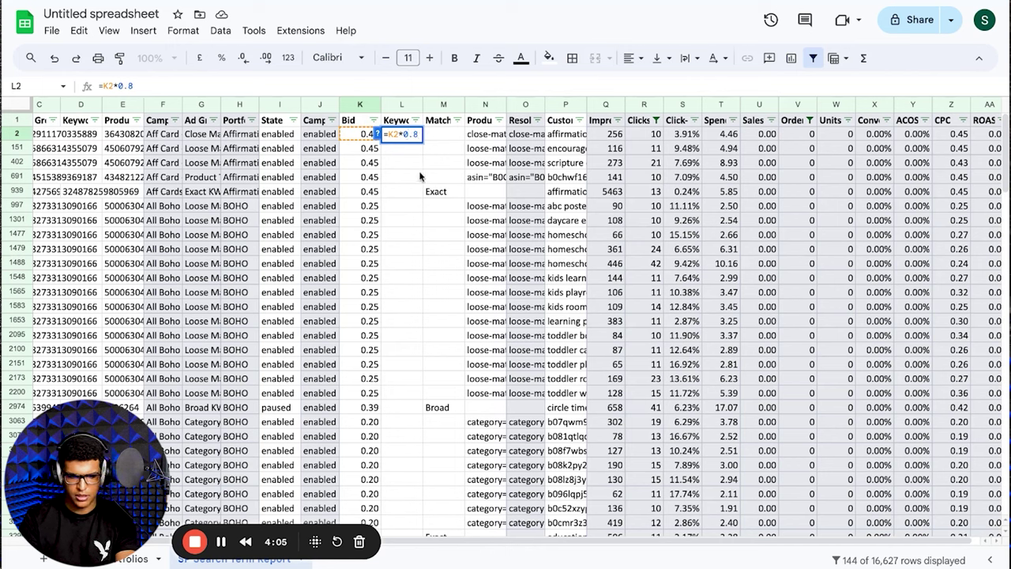
{"action": "key", "text": "Return"}
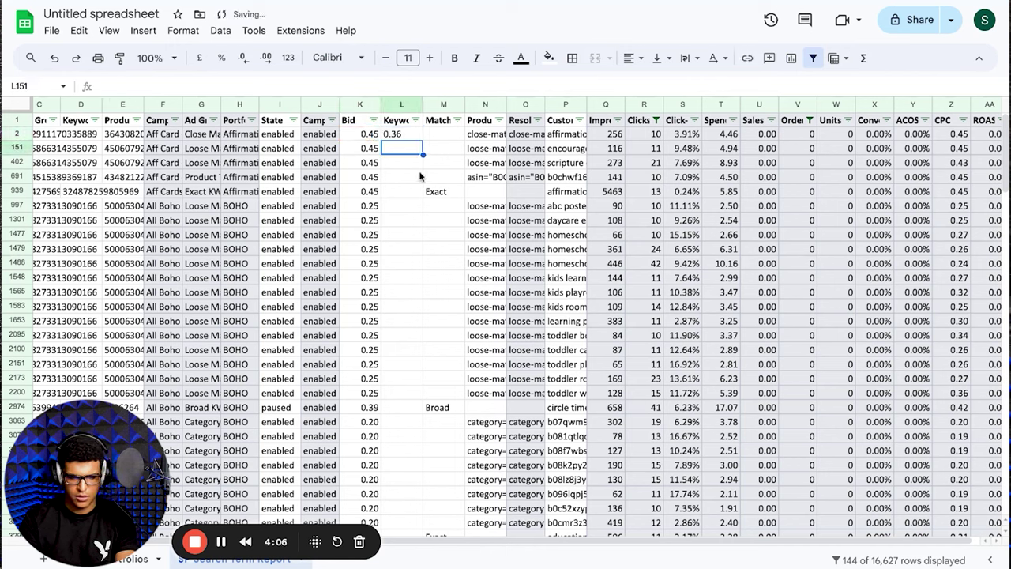
{"action": "left_click", "coordinate": [393, 136]}
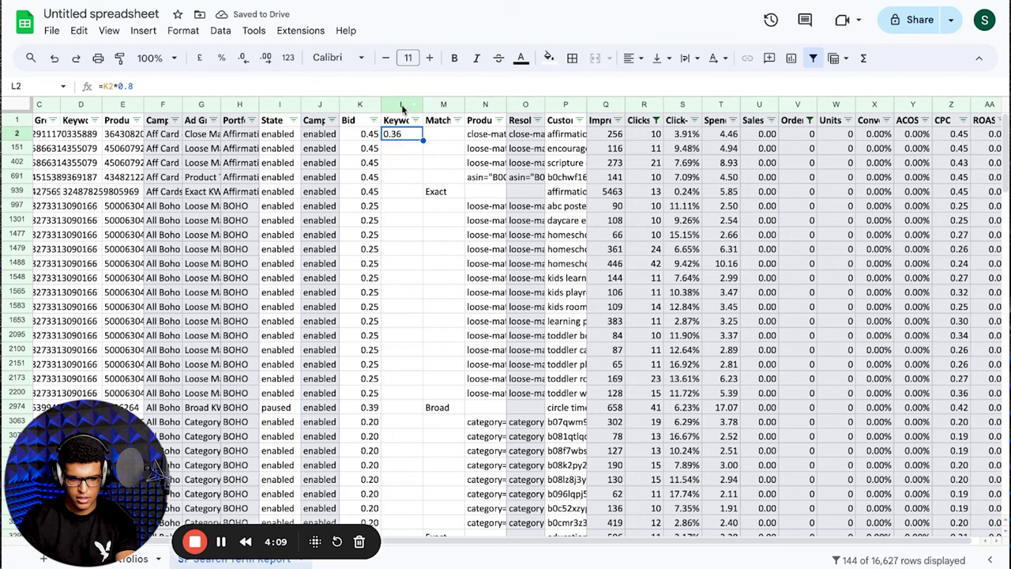
- Fill the 0.8 bid formula down column L and copy the reduced bids
{"action": "left_click", "coordinate": [402, 106]}
{"action": "type", "text": "=K2*0.8"}
{"action": "left_click", "coordinate": [454, 230]}
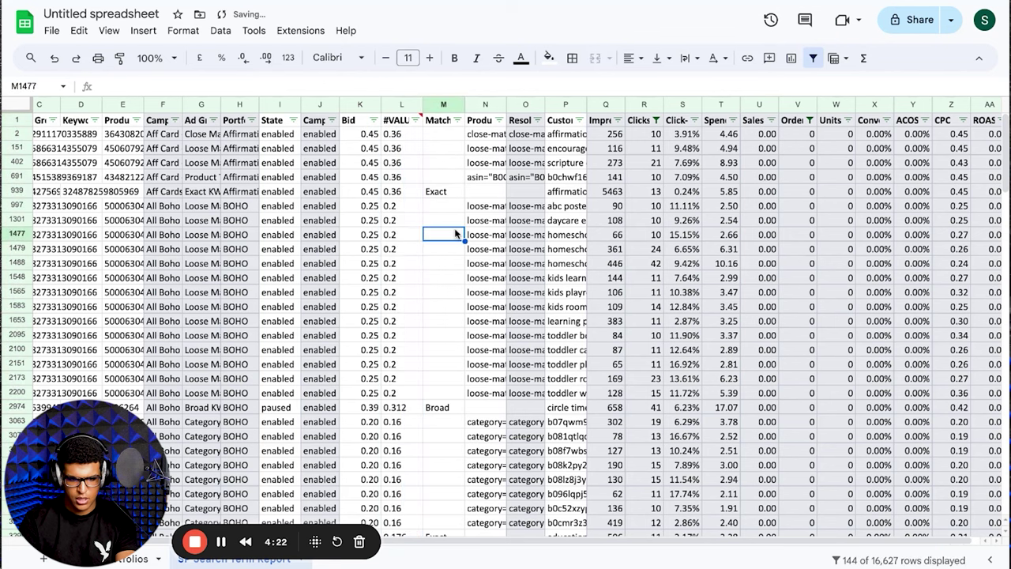
{"action": "left_click", "coordinate": [392, 136]}
{"action": "key", "text": "shift+Down"}
{"action": "key", "text": "shift+Down"}
{"action": "key", "text": "shift+Down"}
{"action": "key", "text": "shift+Down"}
{"action": "key", "text": "shift+Down"}
{"action": "key", "text": "shift+Down"}
{"action": "key", "text": "shift+Down"}
{"action": "key", "text": "shift+Down"}
{"action": "key", "text": "shift+Down"}
{"action": "key", "text": "shift+Down"}
{"action": "key", "text": "shift+Down"}
{"action": "key", "text": "shift+Down"}
{"action": "key", "text": "shift+Down"}
{"action": "key", "text": "shift+Down"}
{"action": "key", "text": "shift+Down"}
{"action": "key", "text": "shift+Down"}
{"action": "key", "text": "shift+Down"}
{"action": "key", "text": "shift+Down"}
{"action": "key", "text": "shift+Down"}
{"action": "key", "text": "shift+Down"}
{"action": "key", "text": "shift+Down"}
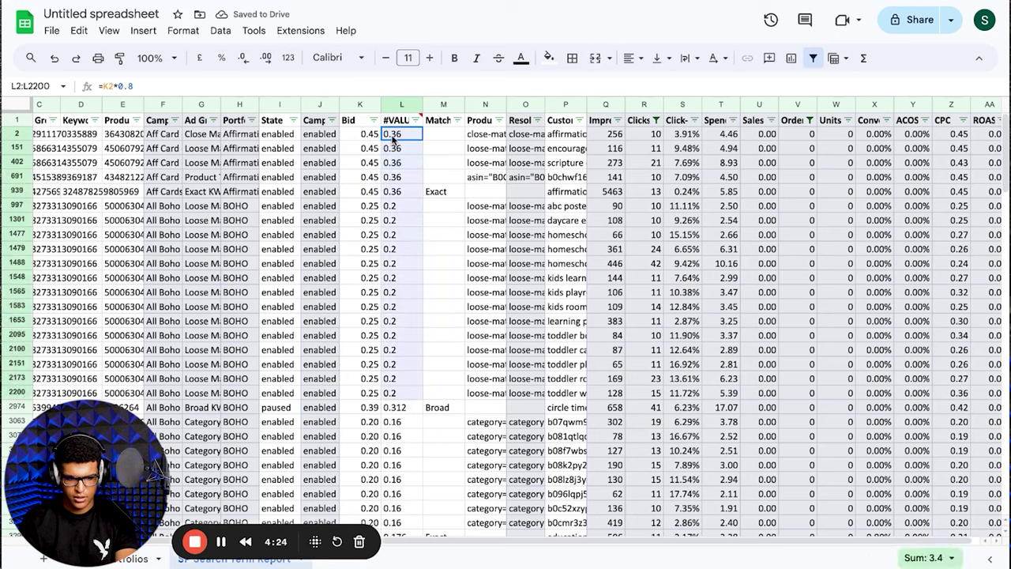
{"action": "left_click", "coordinate": [401, 106]}
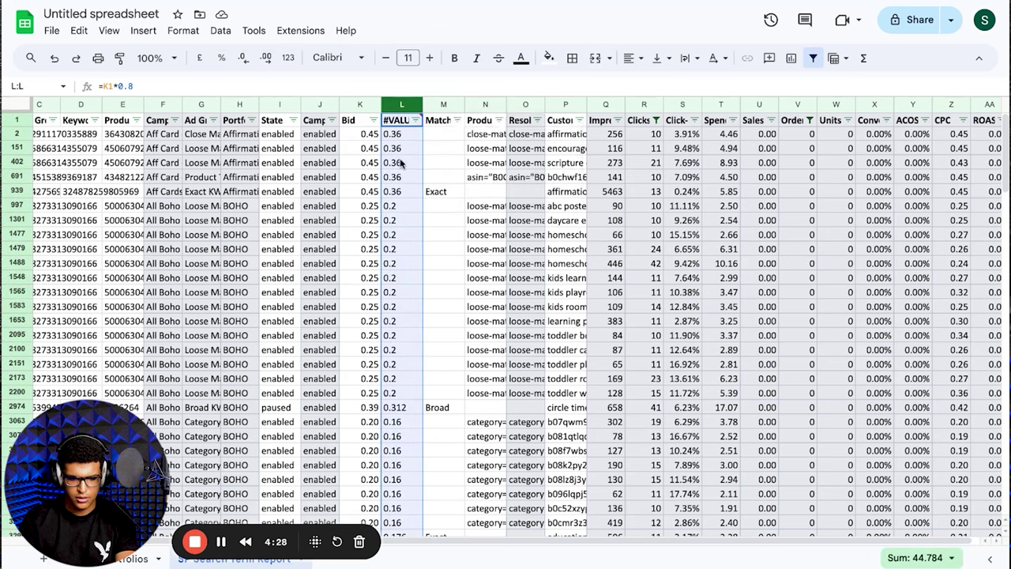
{"action": "key", "text": "ctrl+c"}
{"action": "left_click", "coordinate": [361, 105]}
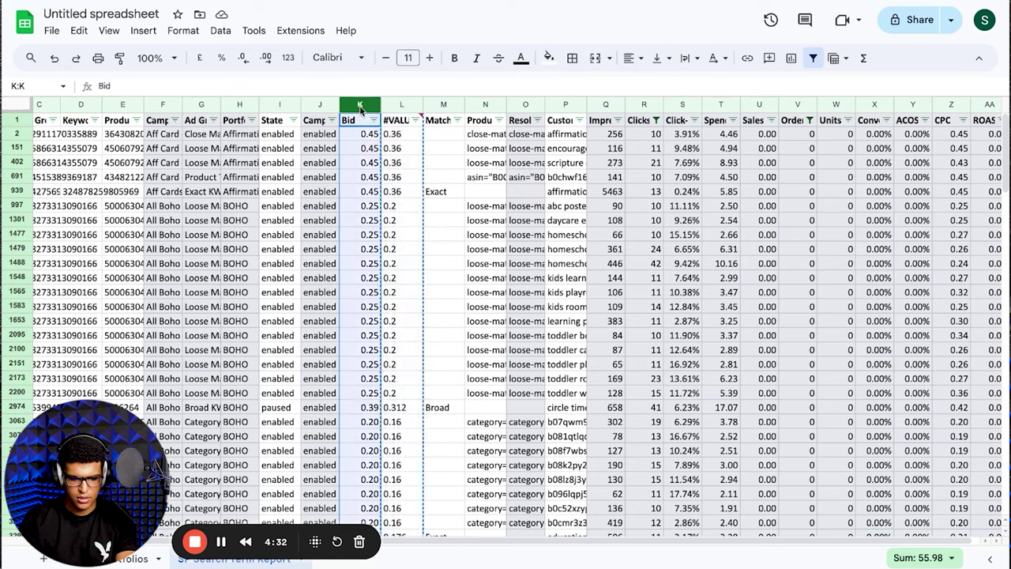
- Paste column L's reduced bids into column K as values only, e.g. 0.45 becomes 0.36
{"action": "right_click", "coordinate": [361, 111]}
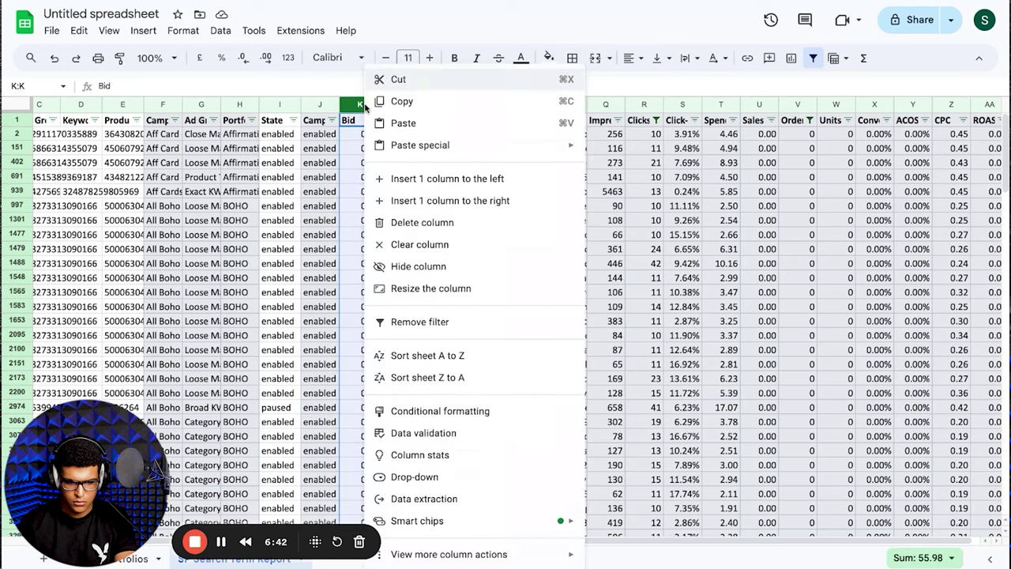
{"action": "mouse_move", "coordinate": [427, 145]}
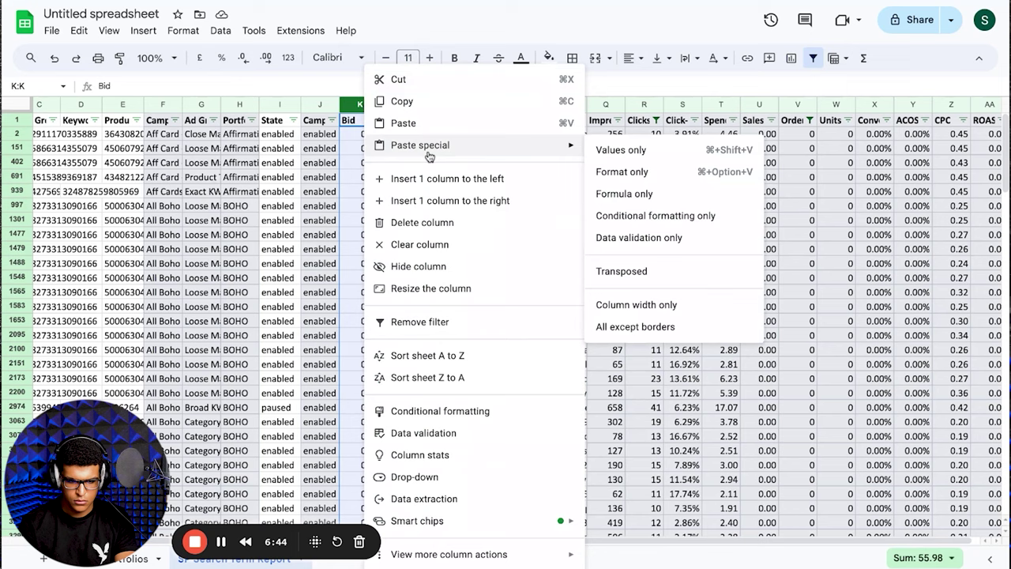
{"action": "left_click", "coordinate": [660, 157]}
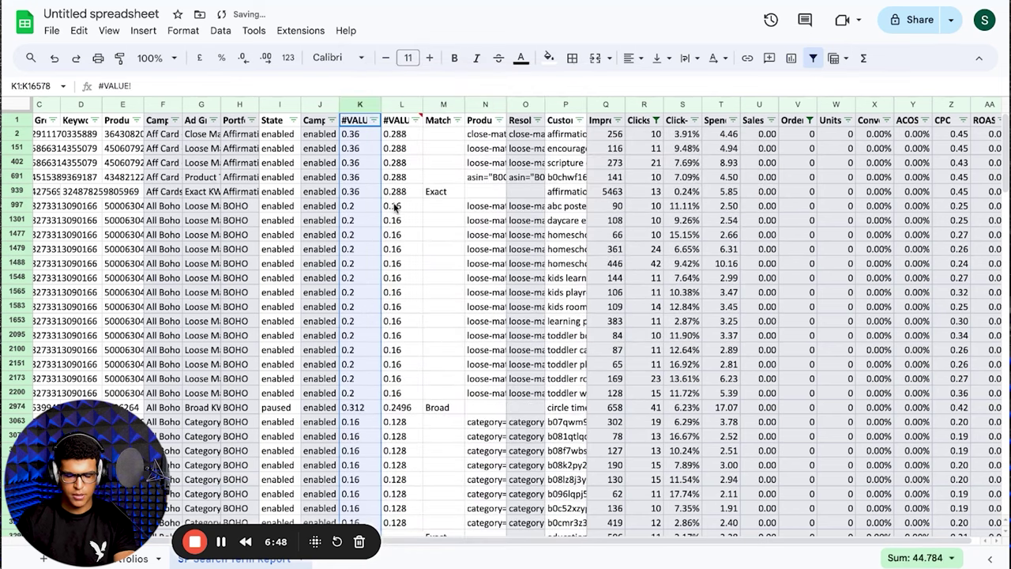
{"action": "scroll", "coordinate": [395, 207], "scroll_direction": "down", "scroll_amount": 5}
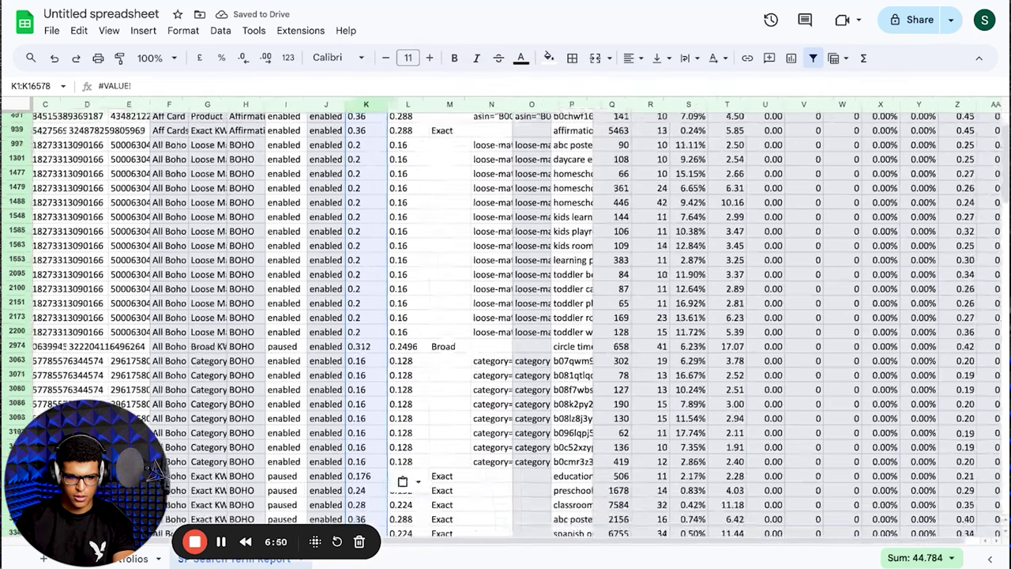
{"action": "scroll", "coordinate": [505, 321], "scroll_direction": "down", "scroll_amount": 5}
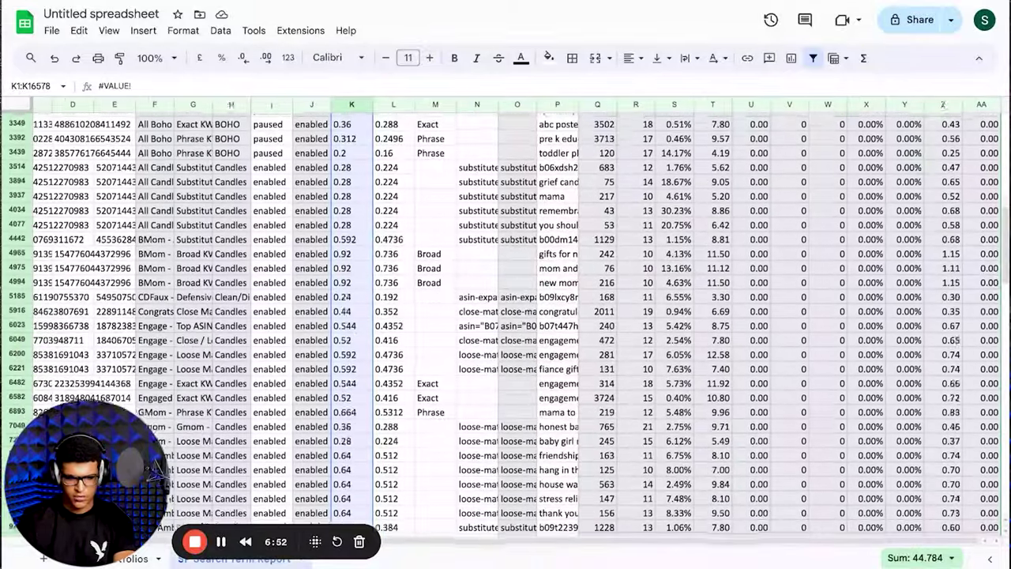
{"action": "scroll", "coordinate": [345, 259], "scroll_direction": "down", "scroll_amount": 15}
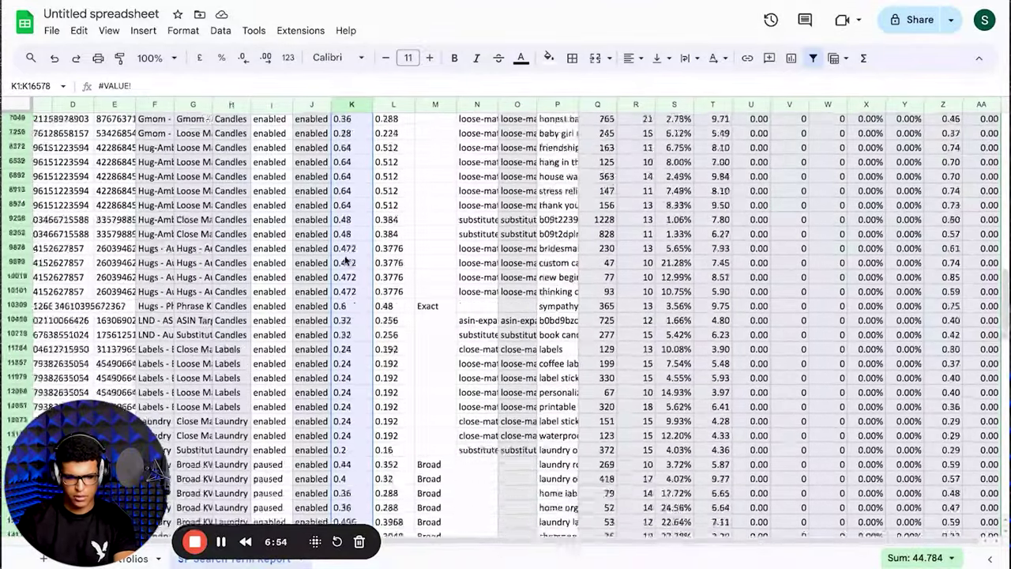
{"action": "scroll", "coordinate": [506, 316], "scroll_direction": "down", "scroll_amount": 9}
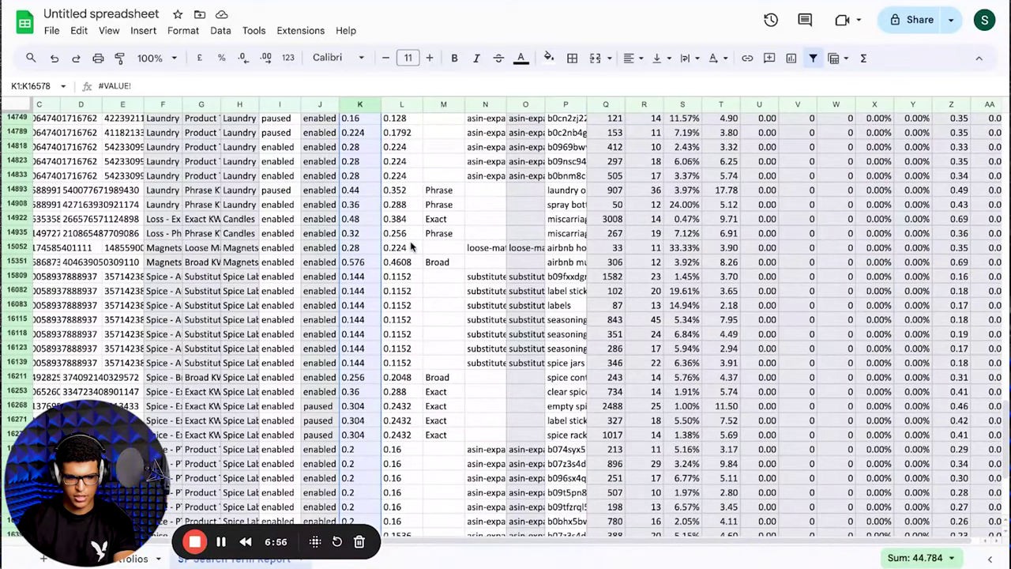
{"action": "scroll", "coordinate": [411, 247], "scroll_direction": "down", "scroll_amount": 5}
{"action": "key", "text": "ctrl+Up"}
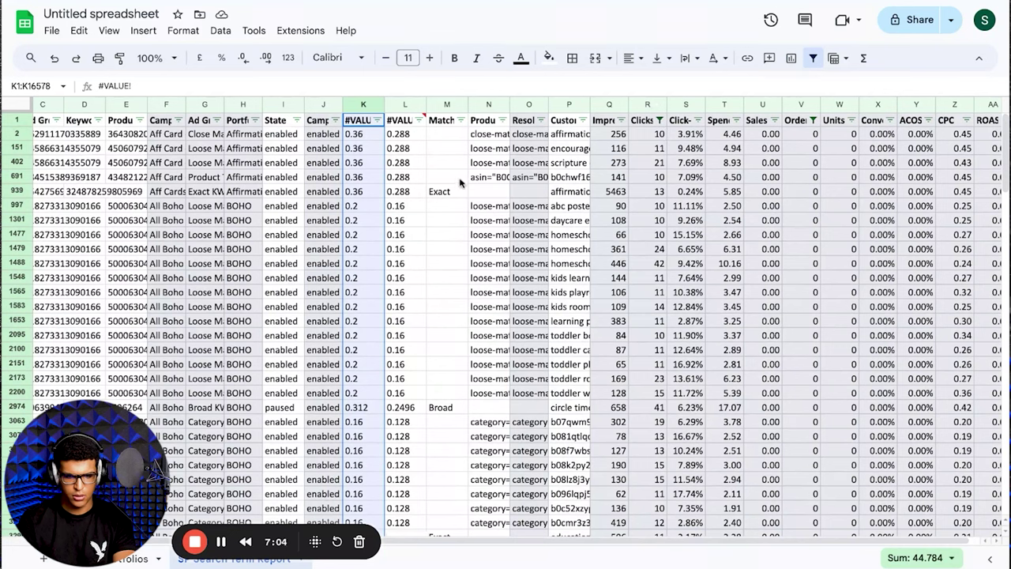
- Inspect the =K1*0.8 formula in column L and the spend value in T1565
{"action": "left_click", "coordinate": [490, 263]}
{"action": "right_click", "coordinate": [401, 105]}
{"action": "left_click", "coordinate": [397, 104]}
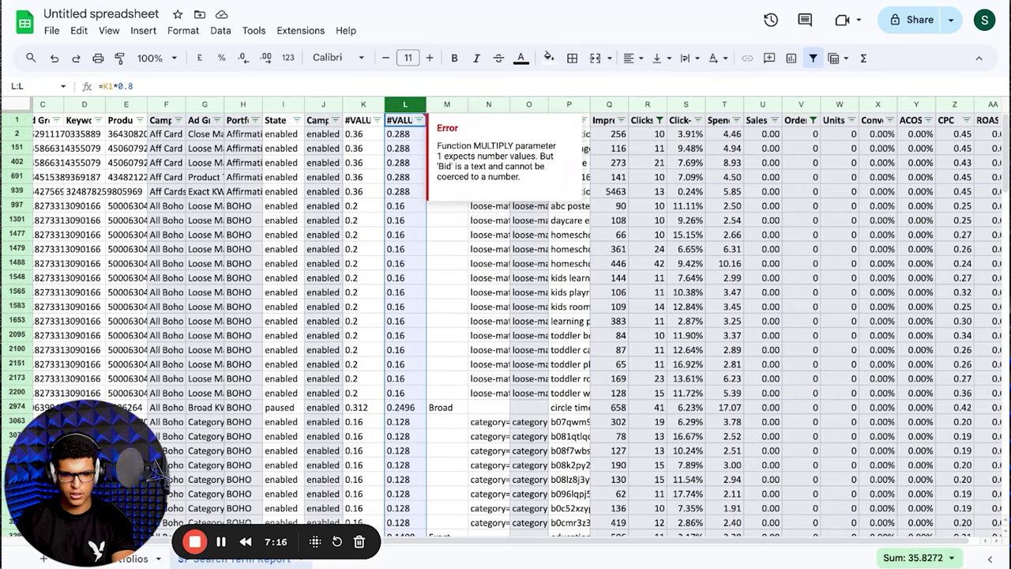
{"action": "left_click", "coordinate": [725, 293]}
{"action": "scroll", "coordinate": [731, 297], "scroll_direction": "down", "scroll_amount": 1}
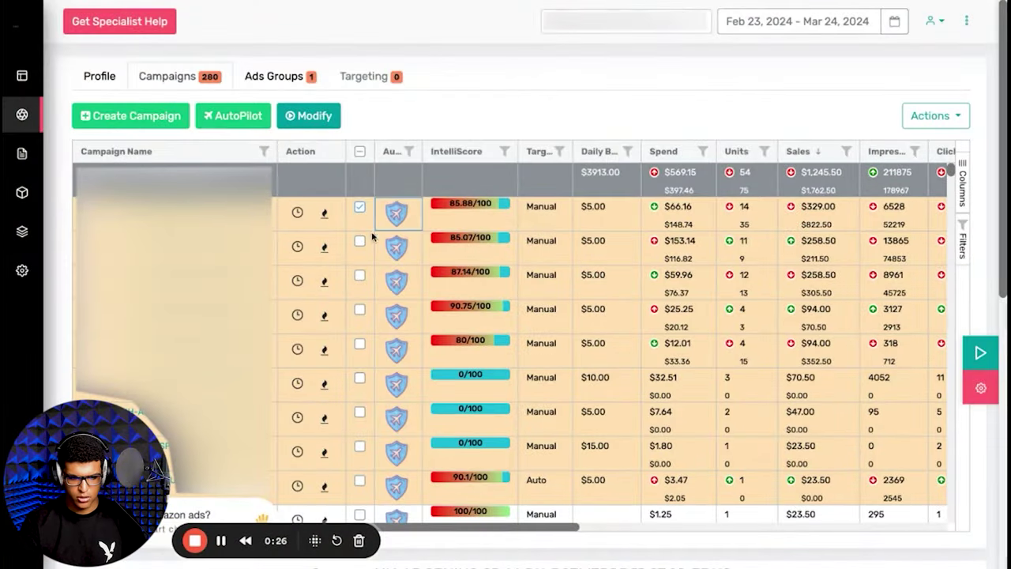
- Open the first campaign's AutoPilot Setting dialog, showing AutoPilot on with a 24% ACoS target
{"action": "left_click", "coordinate": [398, 222]}
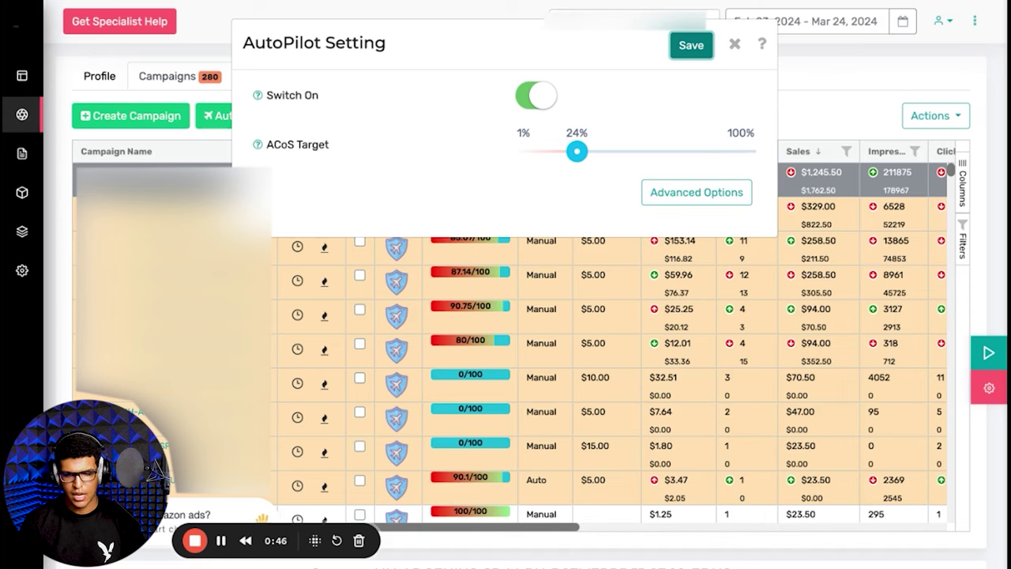
- Review the first campaign's advanced AutoPilot options: ACoS Average Days 7, Increase Sales, Launch Aggression 30, day parting on
{"action": "left_click", "coordinate": [711, 196]}
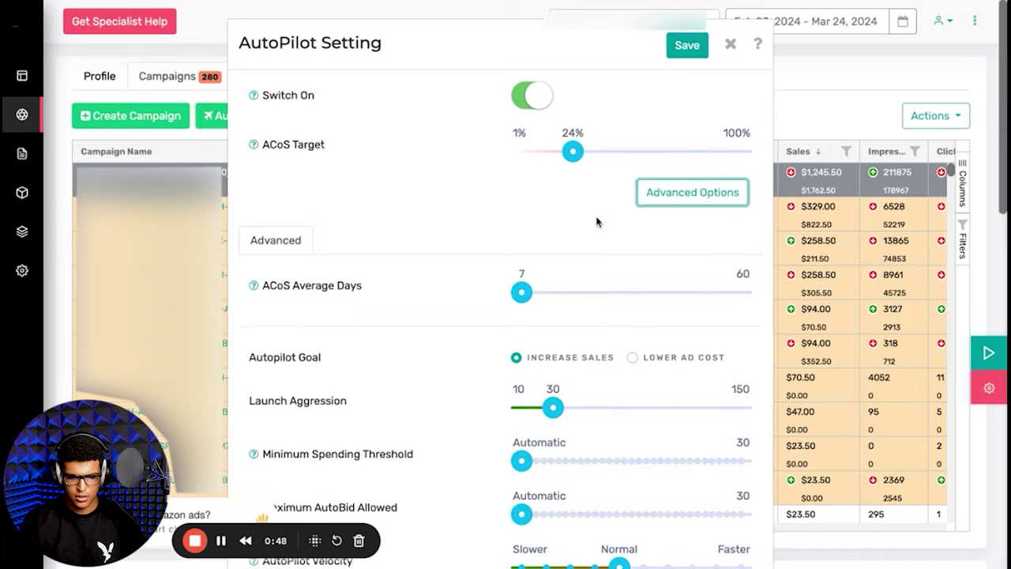
{"action": "scroll", "coordinate": [598, 221], "scroll_direction": "down", "scroll_amount": 3}
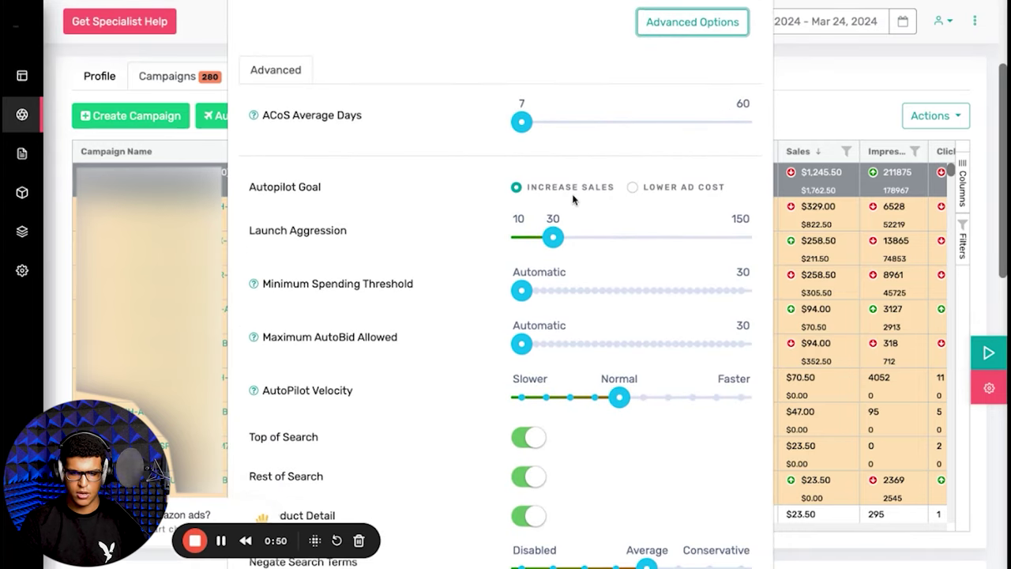
{"action": "scroll", "coordinate": [714, 195], "scroll_direction": "down", "scroll_amount": 1}
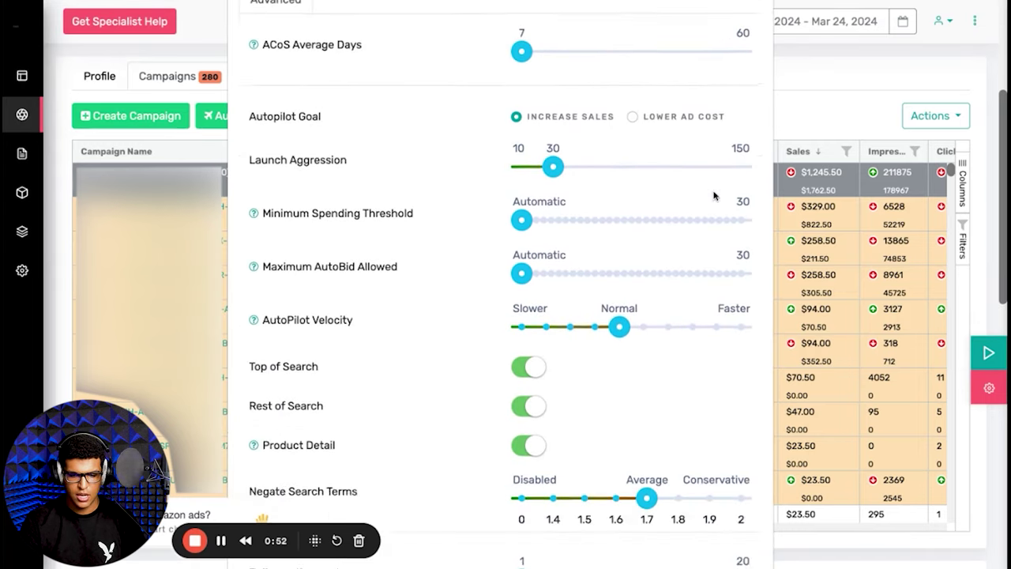
{"action": "scroll", "coordinate": [714, 196], "scroll_direction": "down", "scroll_amount": 1}
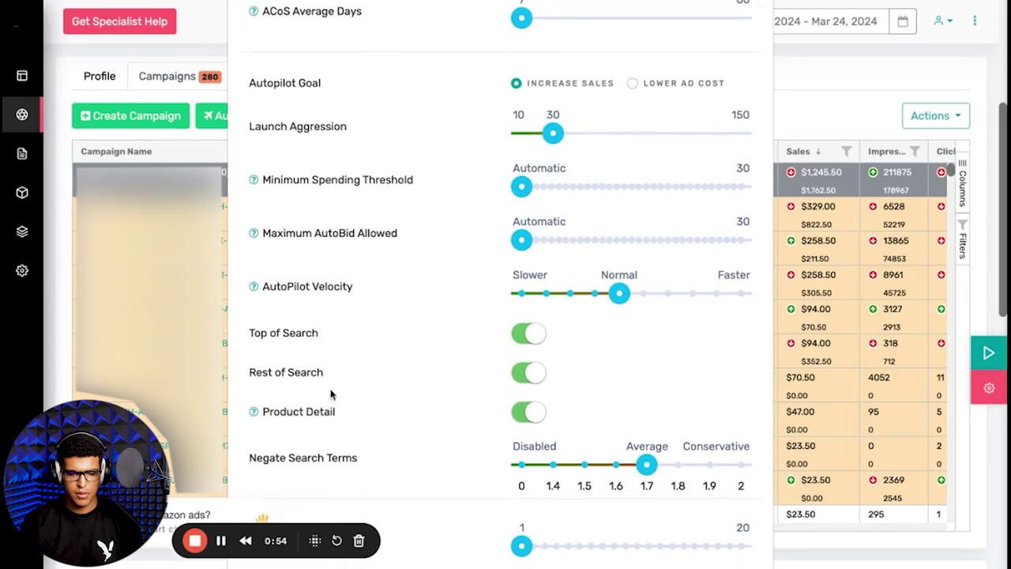
{"action": "scroll", "coordinate": [379, 409], "scroll_direction": "down", "scroll_amount": 2}
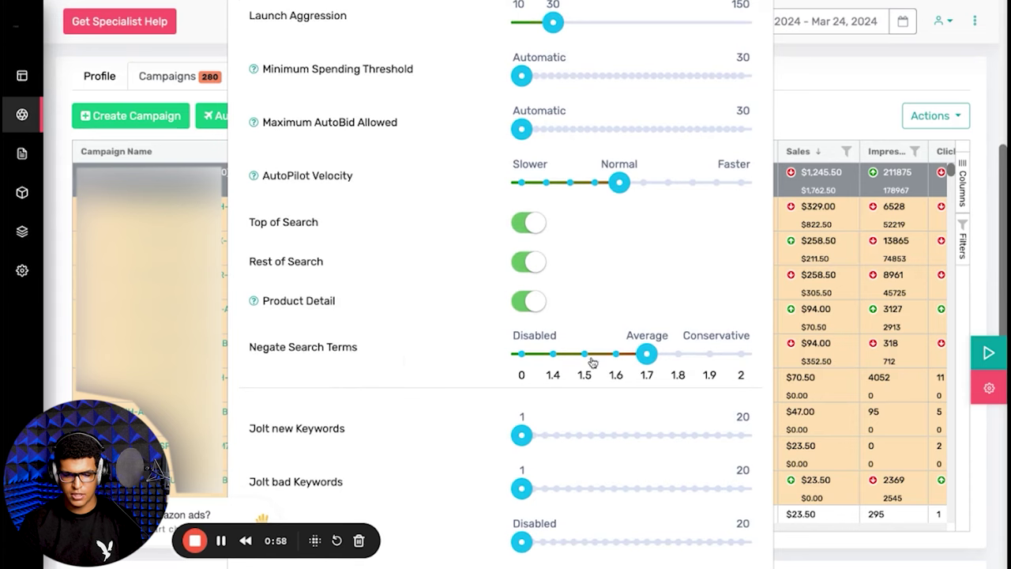
{"action": "scroll", "coordinate": [381, 364], "scroll_direction": "down", "scroll_amount": 1}
{"action": "scroll", "coordinate": [381, 364], "scroll_direction": "down", "scroll_amount": 2}
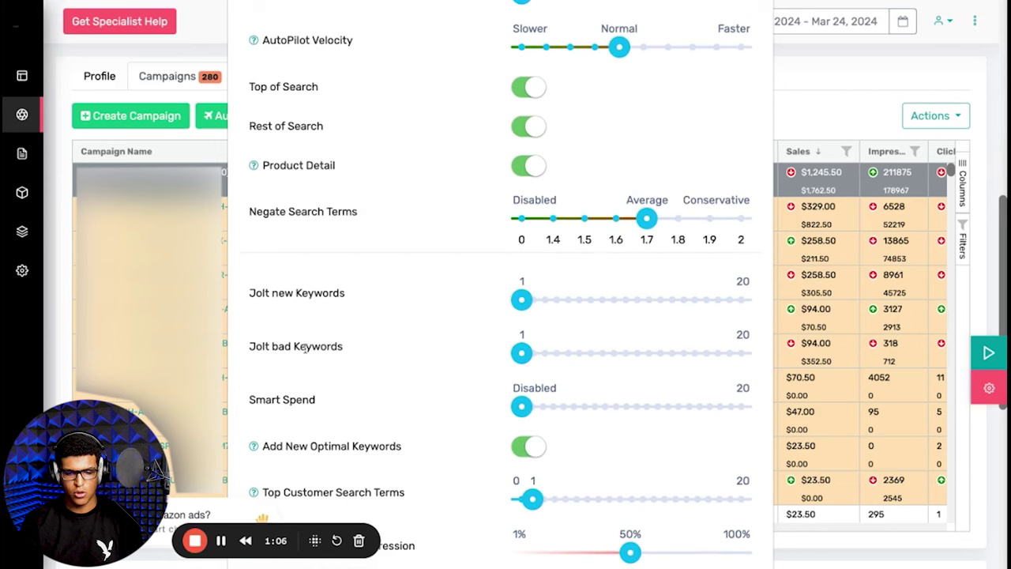
{"action": "scroll", "coordinate": [375, 353], "scroll_direction": "down", "scroll_amount": 1}
{"action": "scroll", "coordinate": [375, 353], "scroll_direction": "down", "scroll_amount": 1}
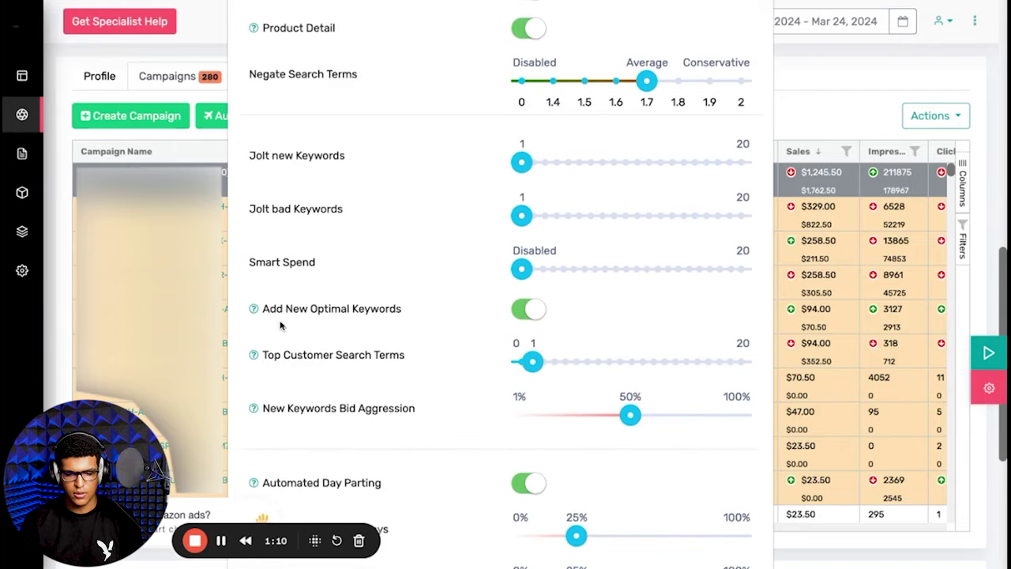
{"action": "scroll", "coordinate": [282, 326], "scroll_direction": "down", "scroll_amount": 1}
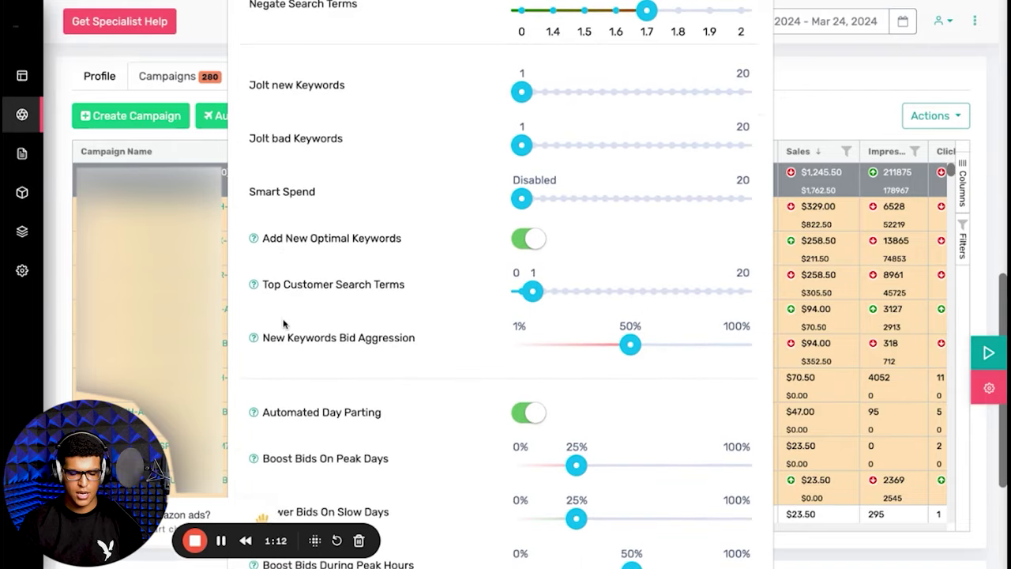
{"action": "scroll", "coordinate": [411, 287], "scroll_direction": "down", "scroll_amount": 1}
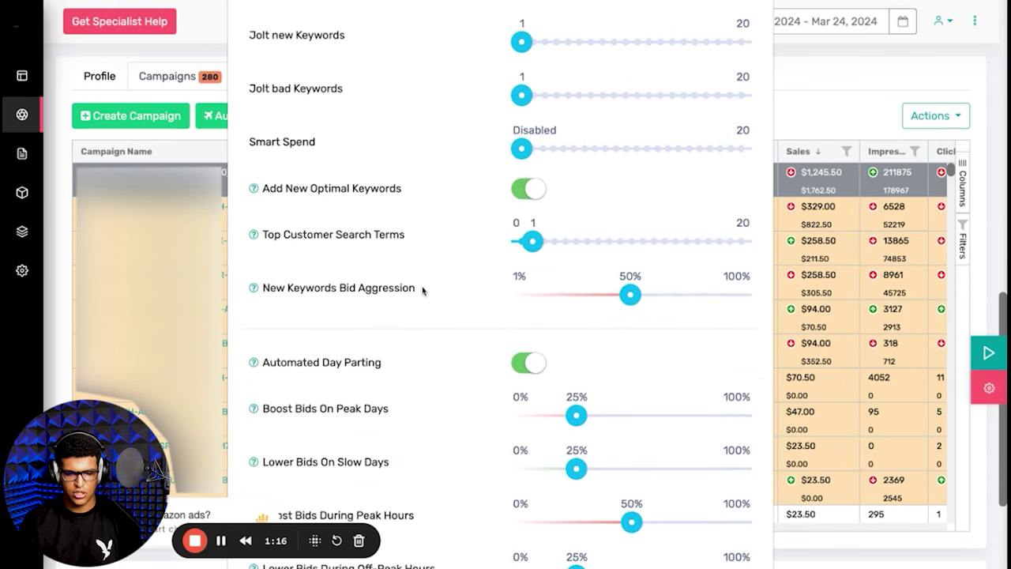
{"action": "scroll", "coordinate": [422, 291], "scroll_direction": "down", "scroll_amount": 3}
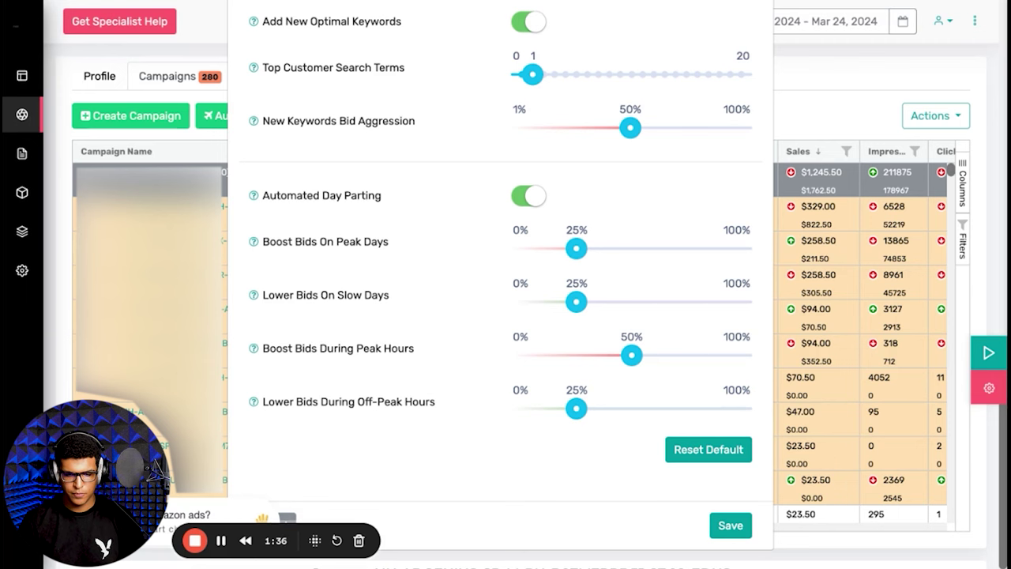
{"action": "scroll", "coordinate": [481, 248], "scroll_direction": "up", "scroll_amount": 10}
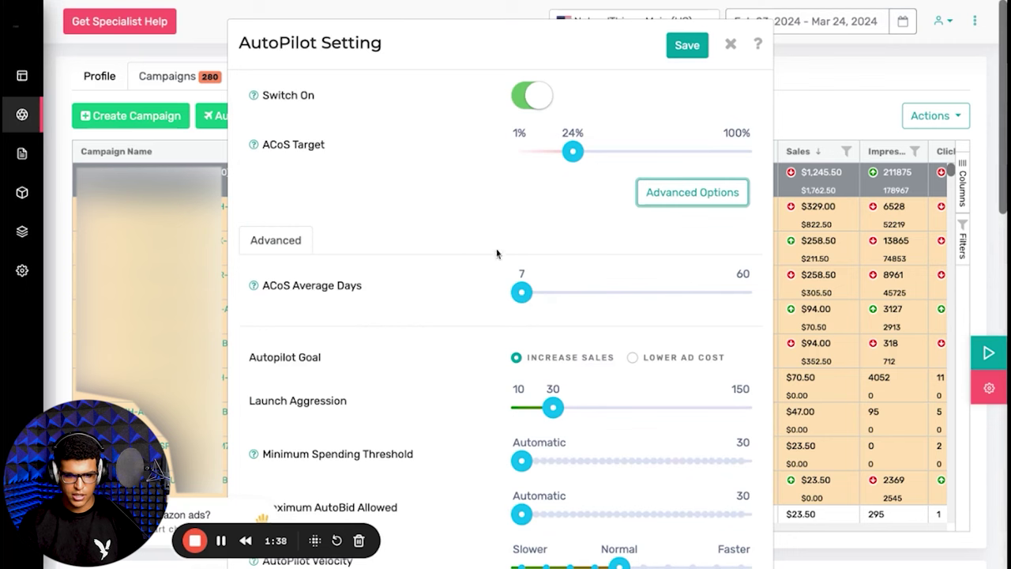
- Close the first campaign's settings and open AutoPilot for the 90.1/100 Auto campaign
{"action": "left_click", "coordinate": [731, 44]}
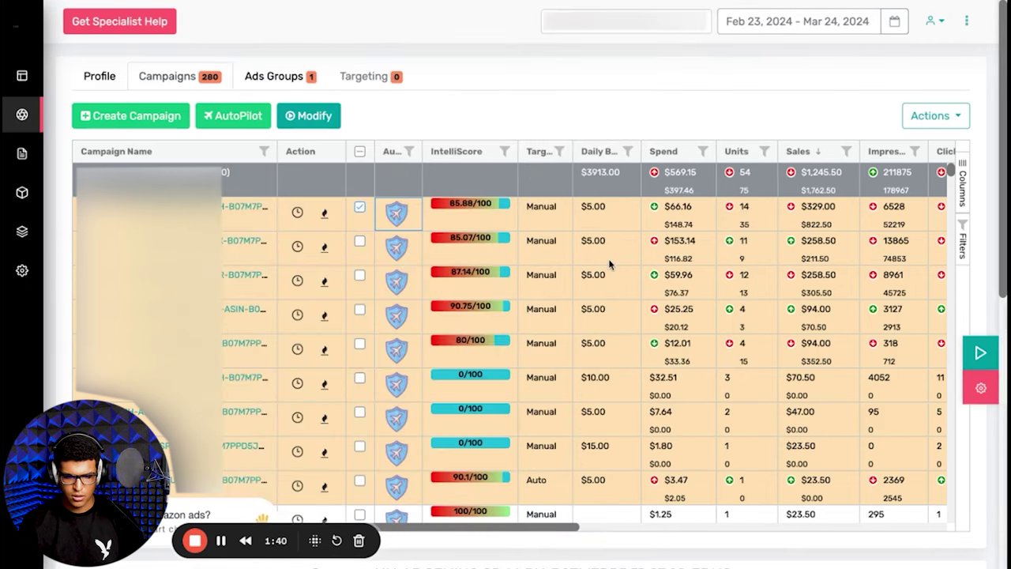
{"action": "scroll", "coordinate": [483, 371], "scroll_direction": "down", "scroll_amount": 3}
{"action": "left_click", "coordinate": [385, 374]}
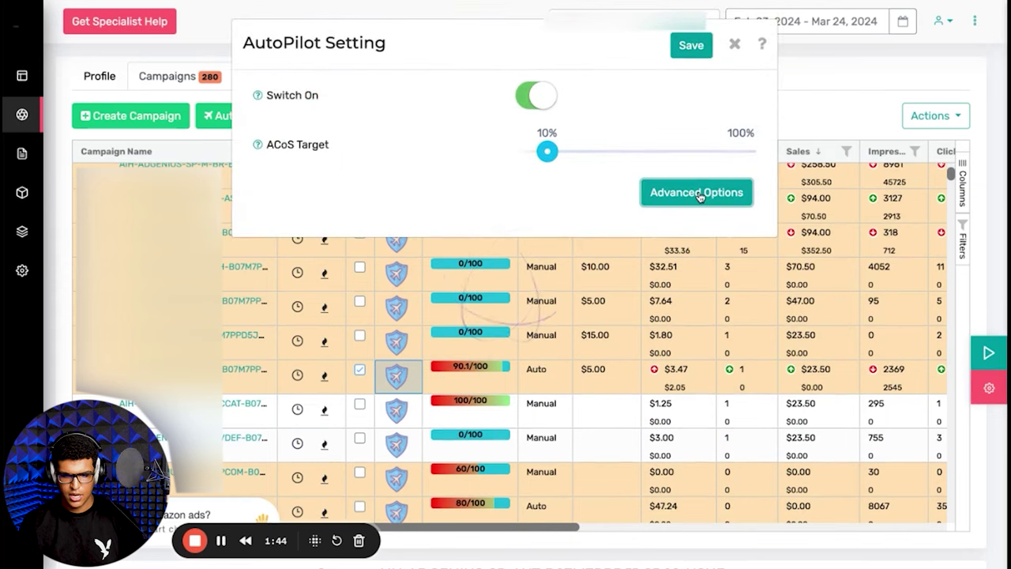
- Review its advanced options: unassigned transfer campaigns, Minimum Sales Required For Transfer 1, Negate In Source off
{"action": "left_click", "coordinate": [698, 196]}
{"action": "scroll", "coordinate": [593, 276], "scroll_direction": "down", "scroll_amount": 10}
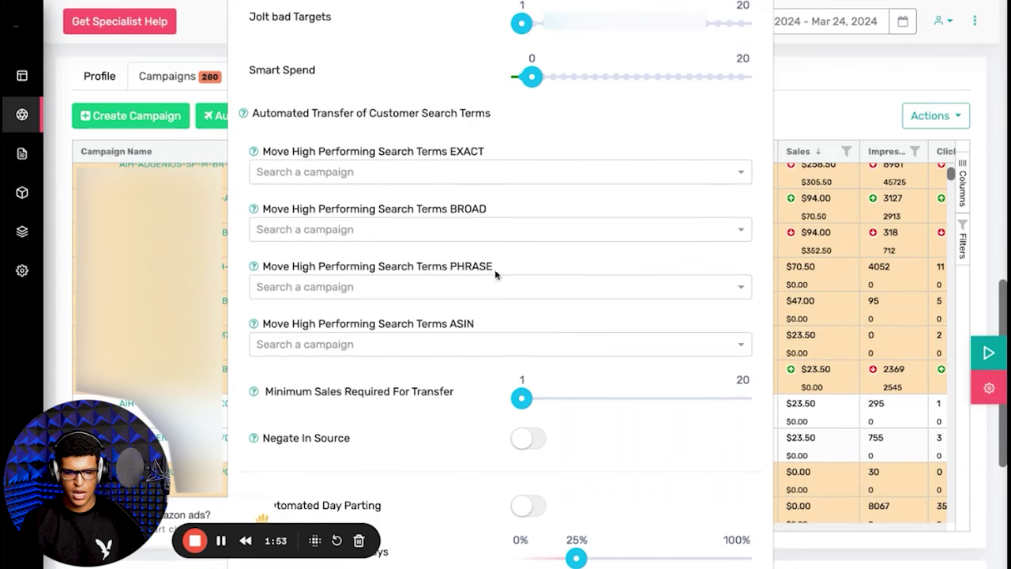
{"action": "scroll", "coordinate": [530, 340], "scroll_direction": "down", "scroll_amount": 1}
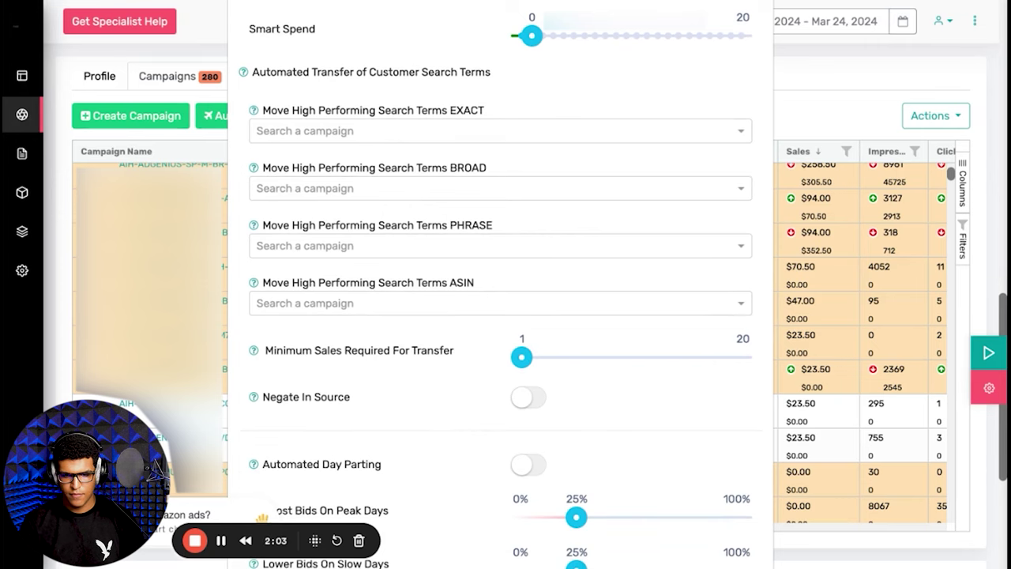
{"action": "scroll", "coordinate": [425, 357], "scroll_direction": "up", "scroll_amount": 10}
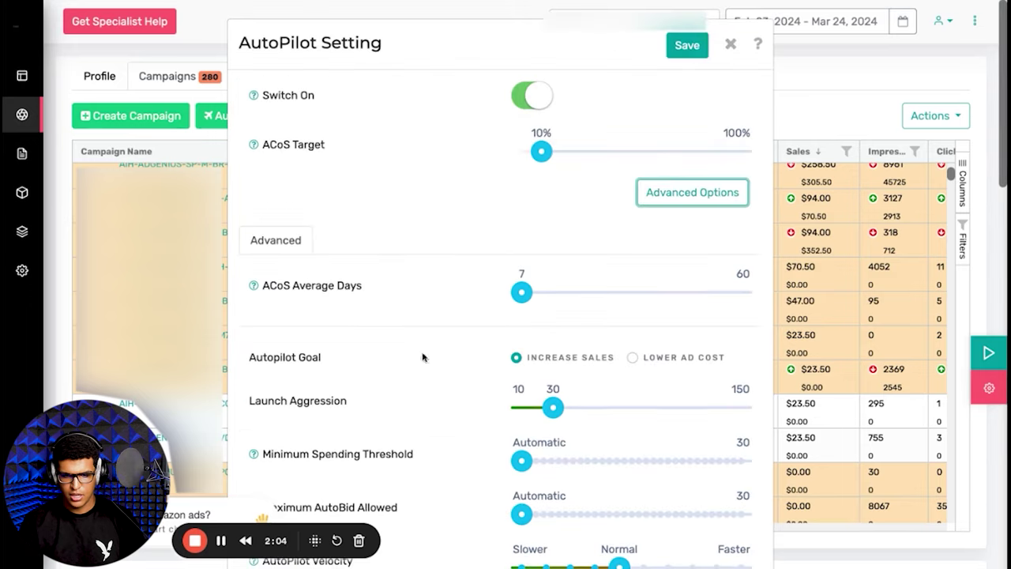
- Close the AutoPilot Setting dialog to return to the 280-campaign Campaigns table
{"action": "left_click", "coordinate": [732, 48]}
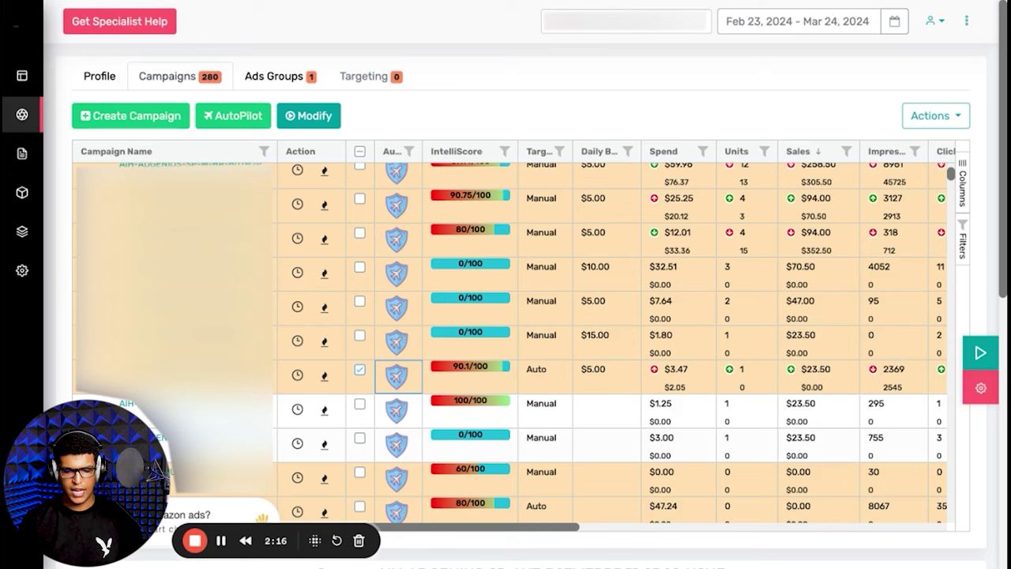